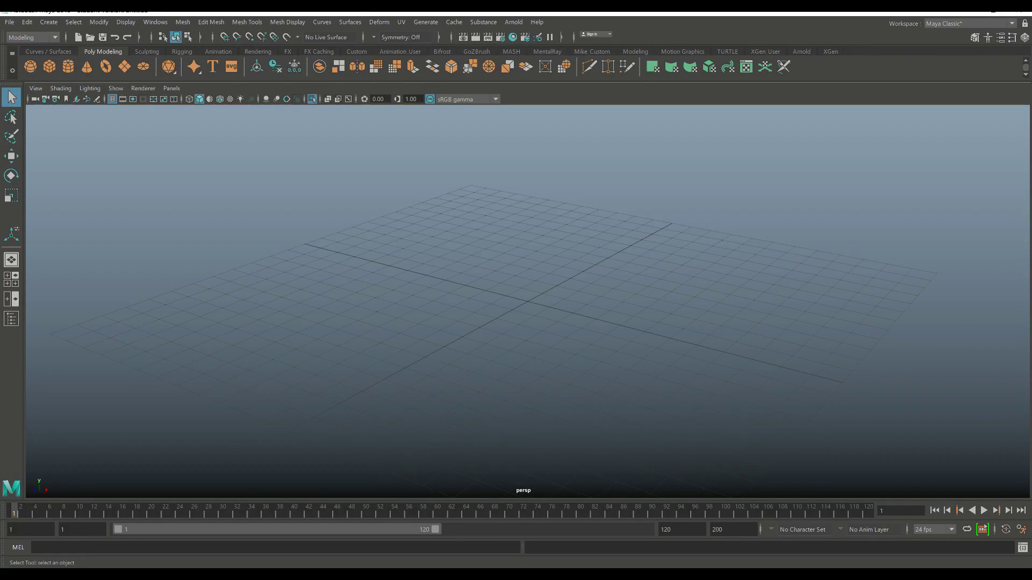
Step: Create a polygon sphere rotated 60 degrees around its Z axis and scaled uniformly to about 5 times its size
left_click(30, 66)
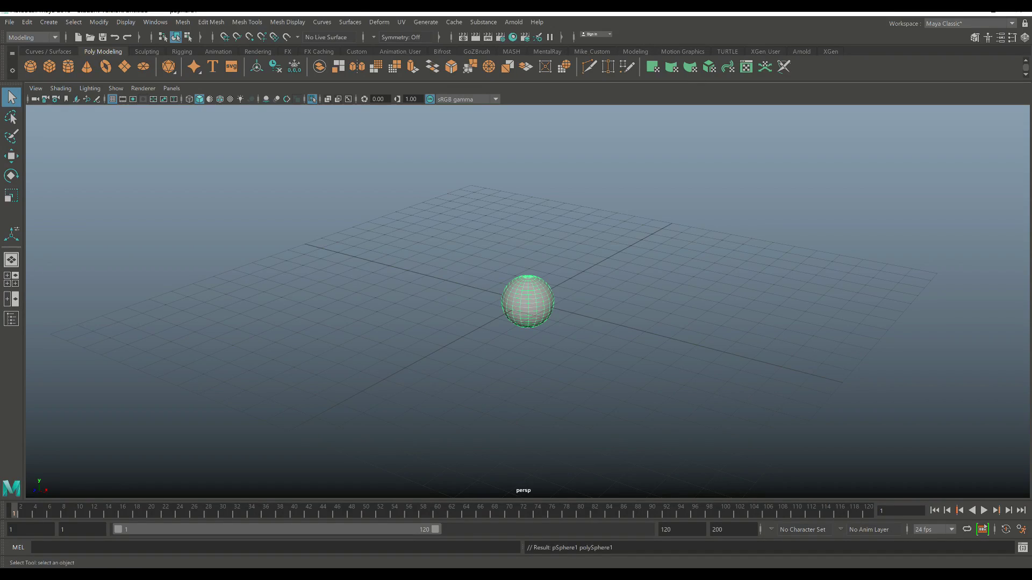
key("e")
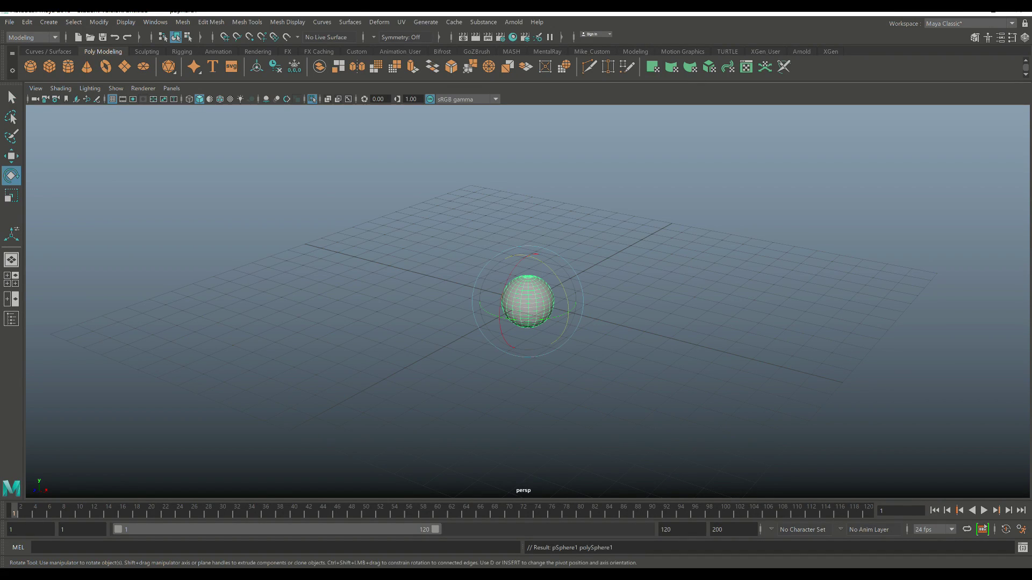
left_click_drag(574, 294, 551, 257)
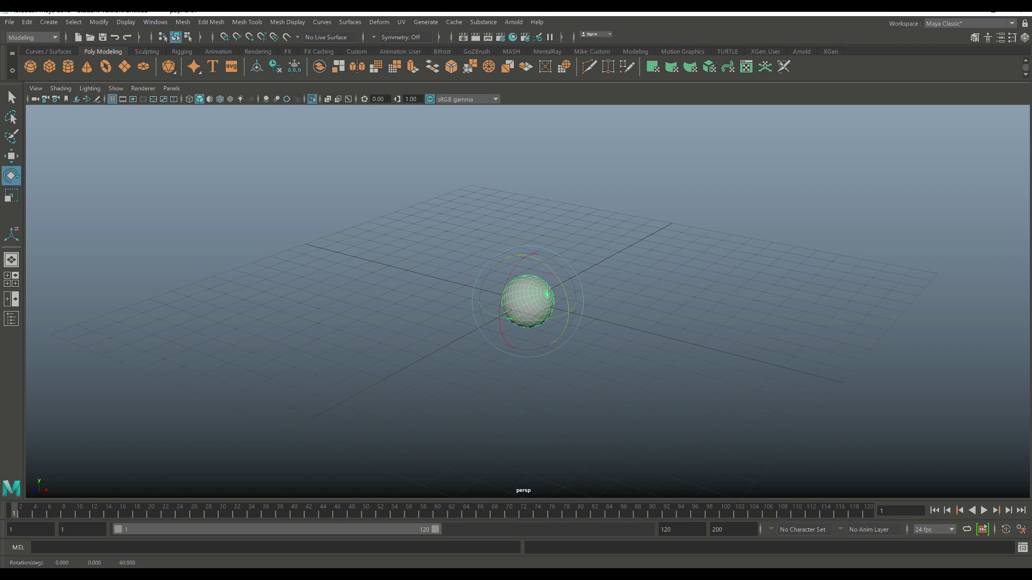
key("r")
left_click_drag(528, 301, 580, 303)
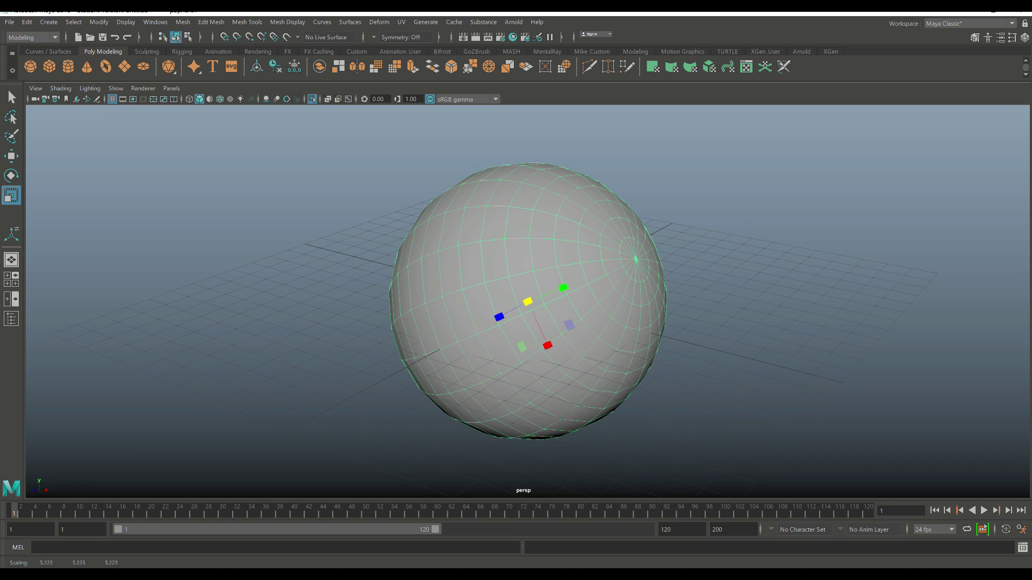
Step: Select a face loop near the sphere's tilted pole, grow the selection outward over the cap, and delete those faces
left_click_drag(698, 322, 677, 317, "alt")
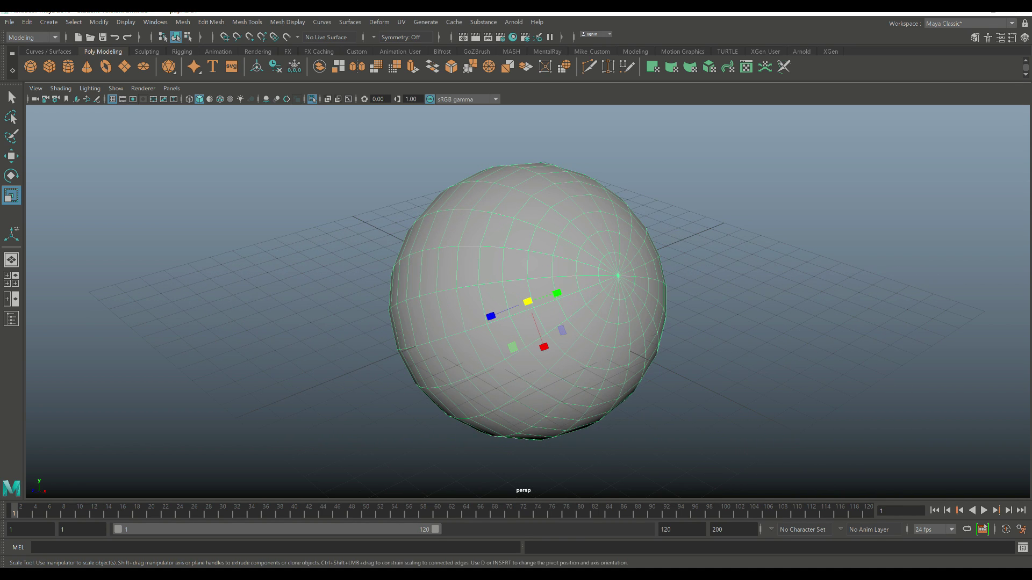
right_click_drag(618, 252, 621, 282)
scroll(621, 281, "up", 3)
left_click(608, 256)
left_click(607, 257)
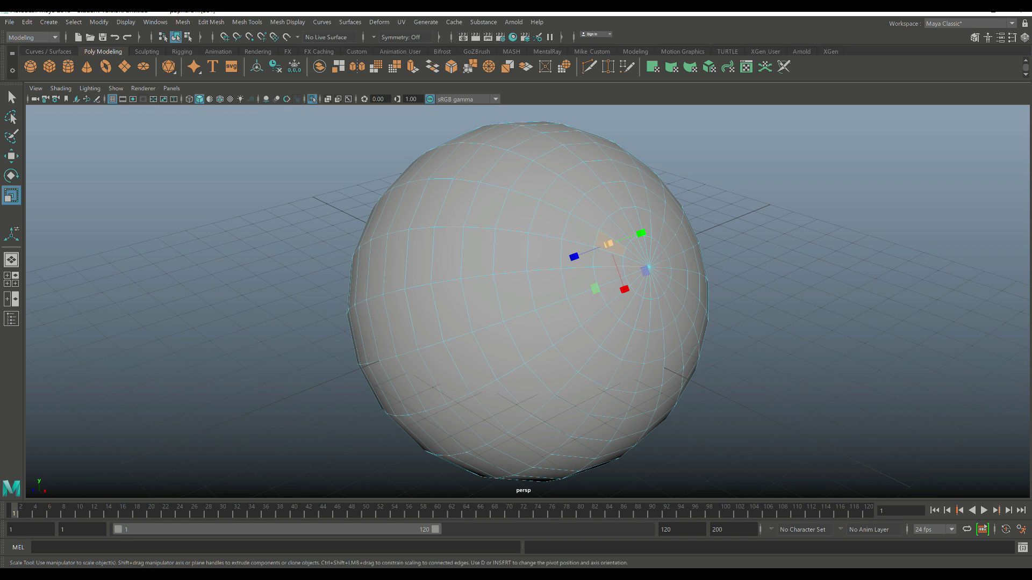
scroll(644, 210, "up", 2)
key("shift+period")
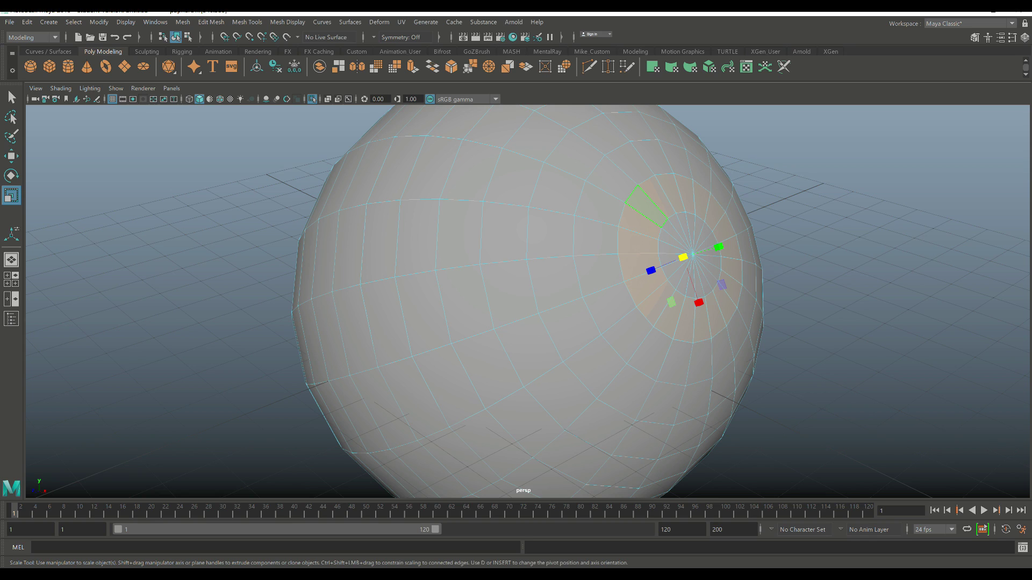
key("shift+period")
key("shift+period")
key("shift+period")
key("shift+period")
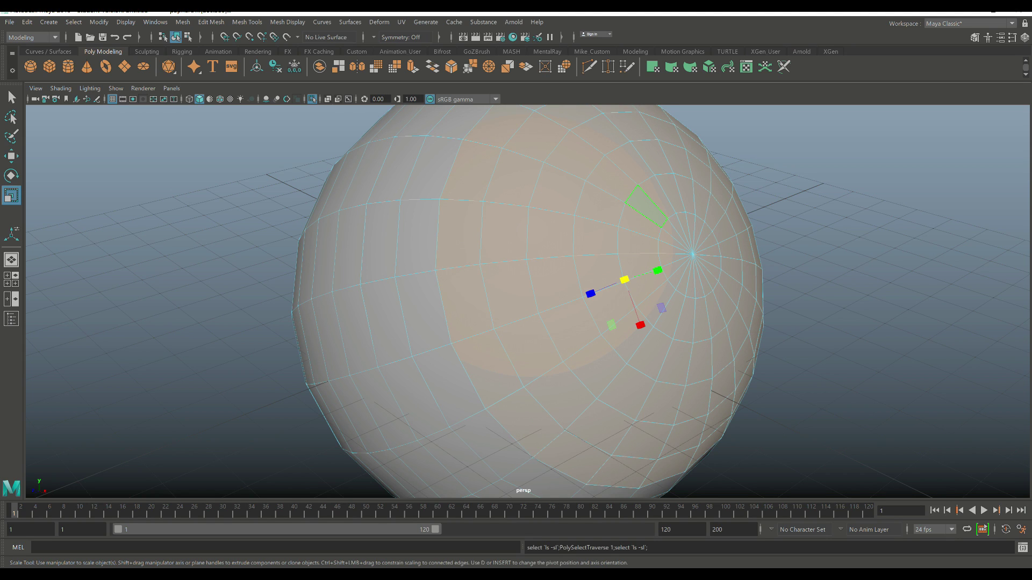
key("Delete")
key("f")
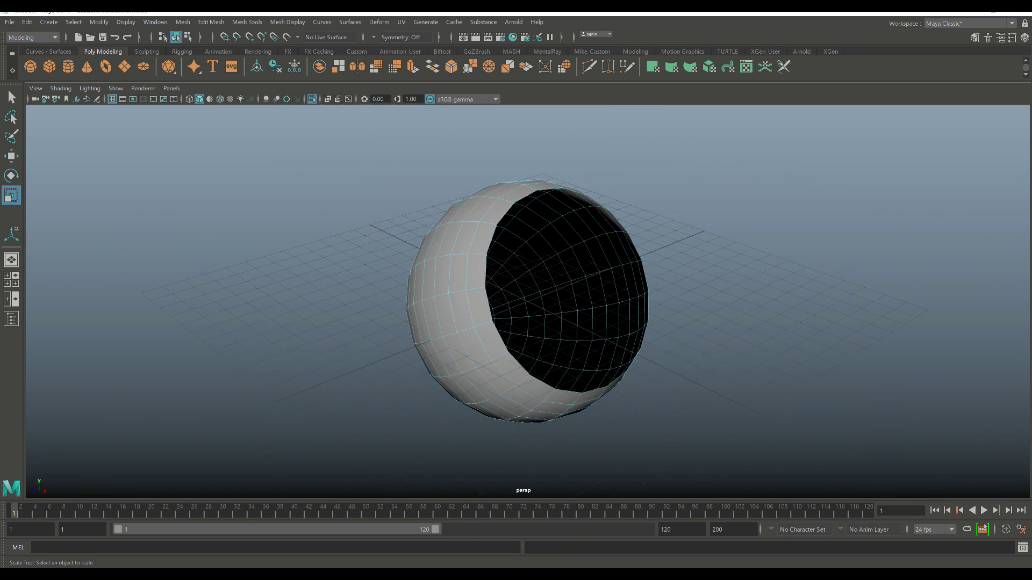
Step: Delete one more face loop along the open edge of the sphere to widen the opening
left_click_drag(484, 268, 543, 285, "alt")
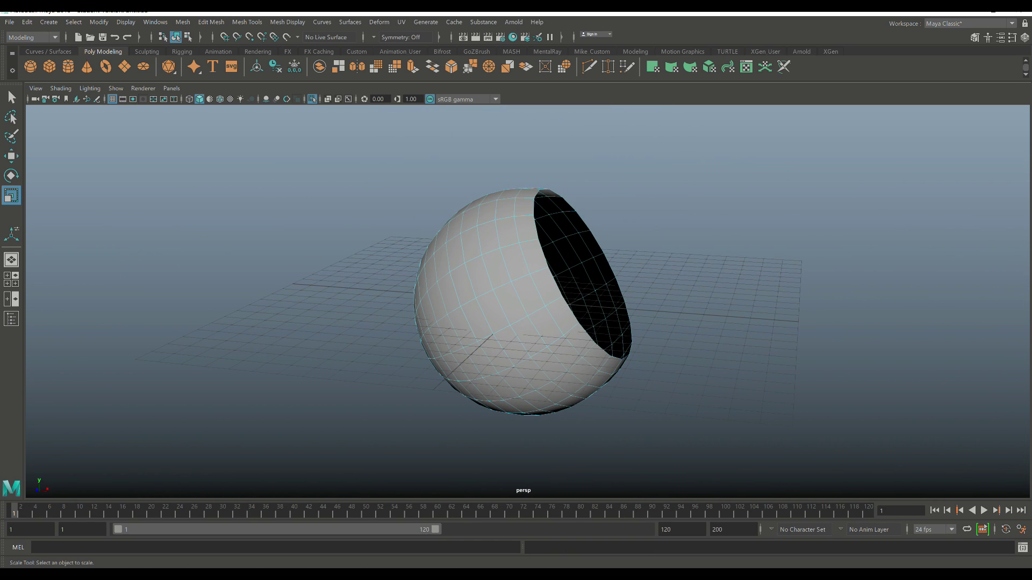
left_click(545, 286)
left_click(532, 257)
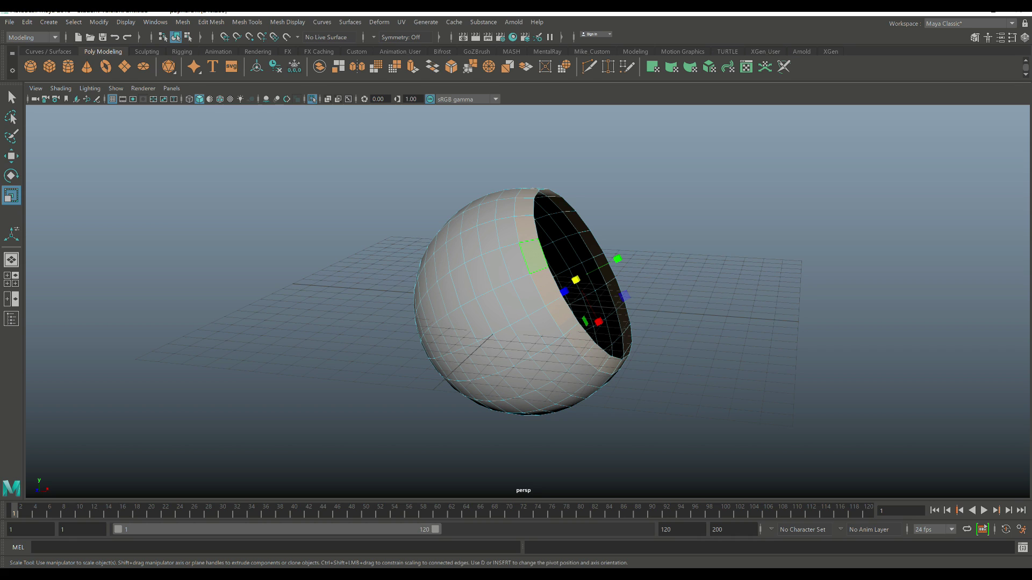
key("Delete")
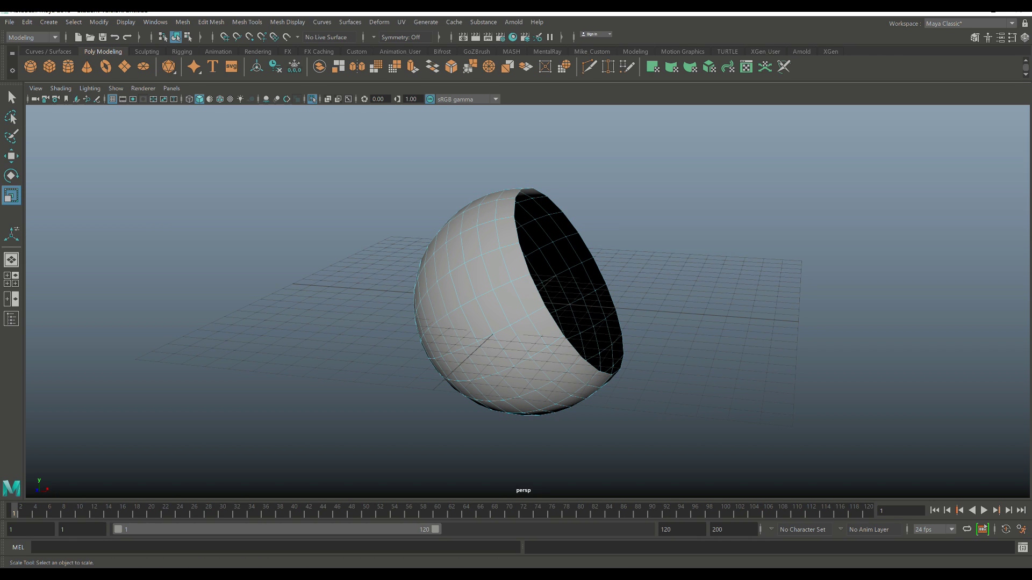
Step: Extrude the whole open sphere with a thickness of 0.15 to turn it into a hollow shell
left_click_drag(516, 269, 433, 277, "alt")
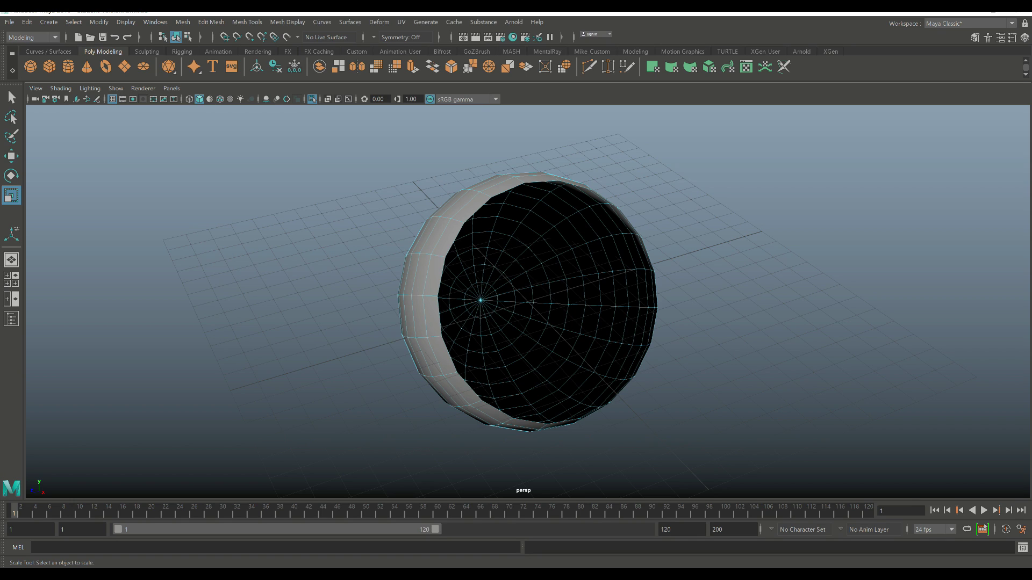
key("ctrl+e")
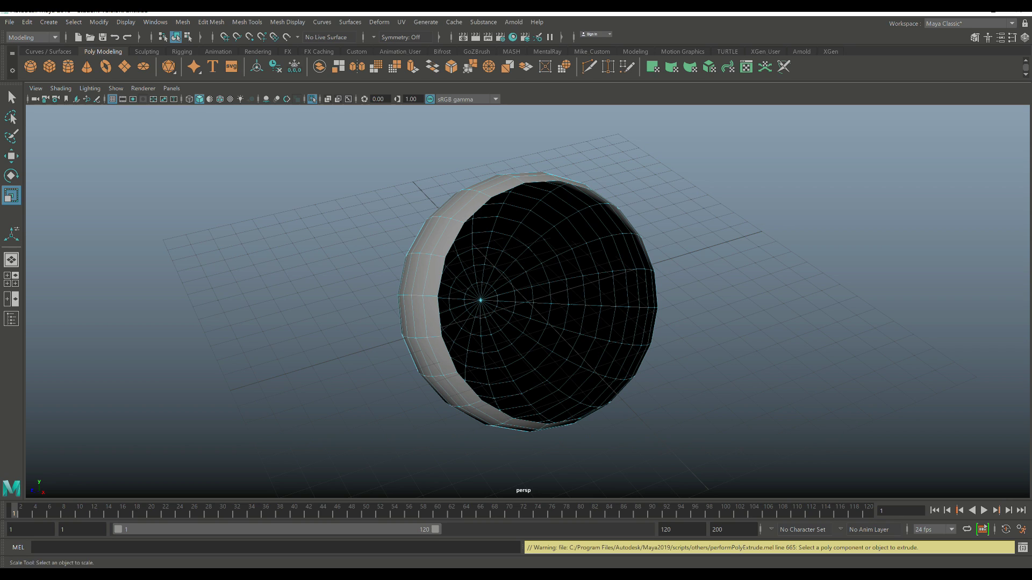
left_click(591, 220)
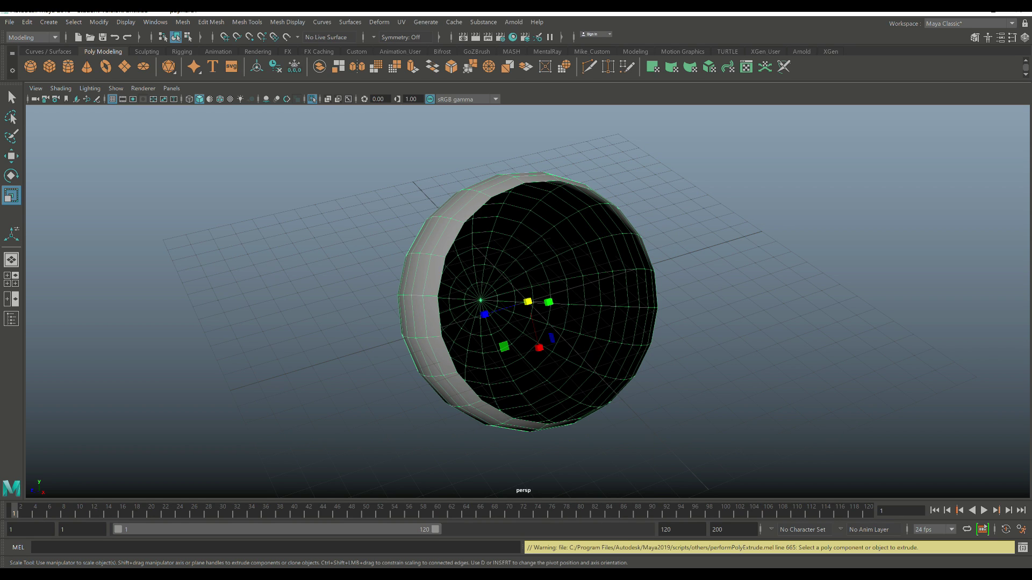
key("ctrl+e")
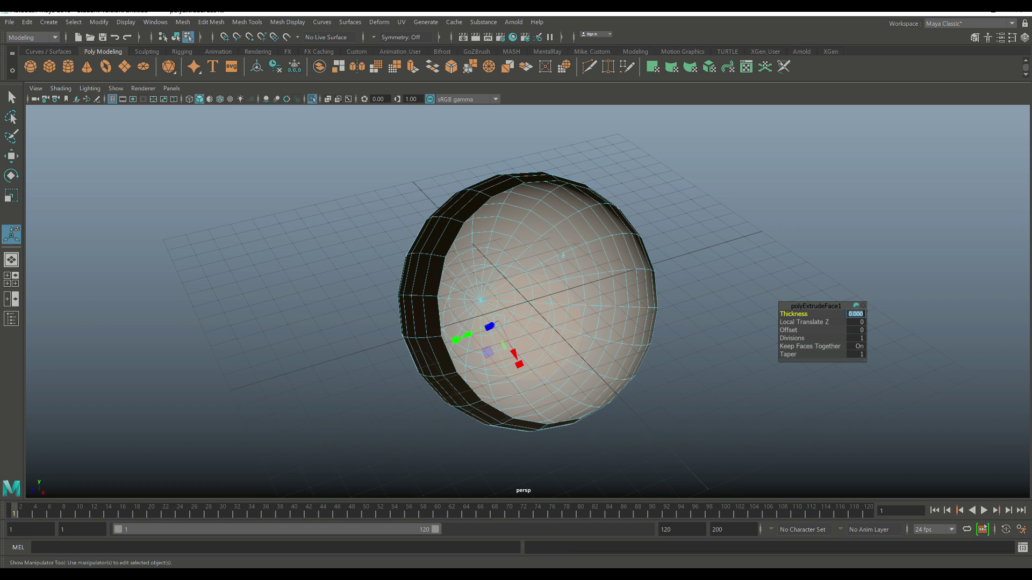
left_click(855, 313)
type(".15")
key("Return")
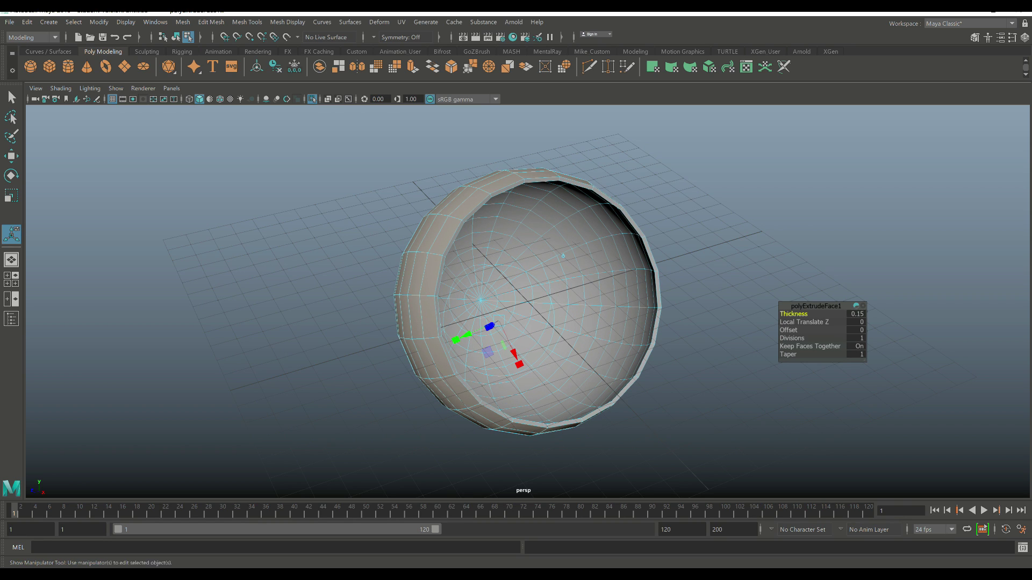
Step: Return the shell to object mode and preview it with smooth mesh display before restoring the unsmoothed display
key("q")
right_click_drag(594, 197, 648, 169)
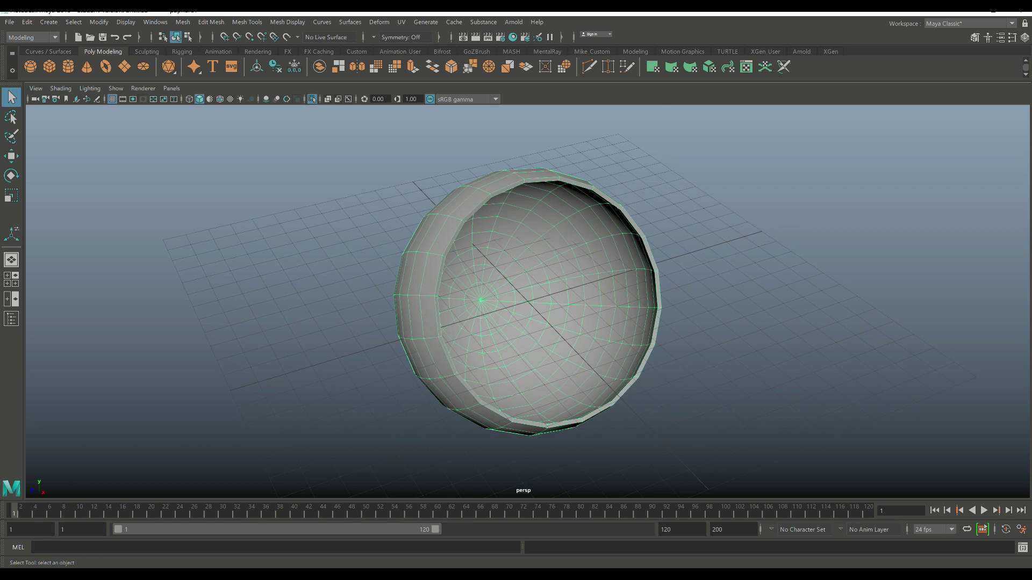
key("3")
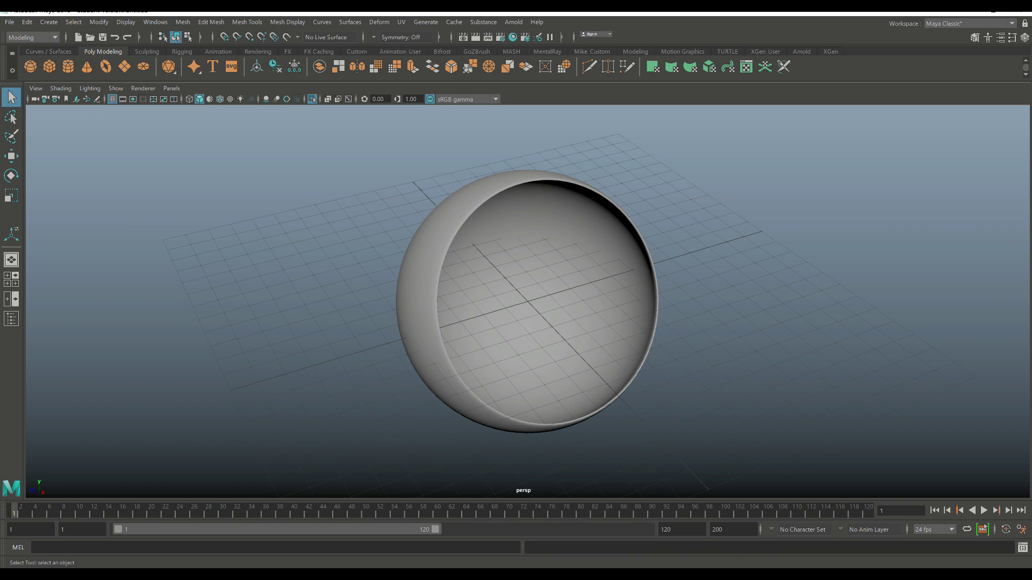
left_click(483, 299)
key("1")
mouse_move(486, 300)
left_mouse_down("alt")
mouse_move(516, 301)
mouse_move(478, 304)
left_mouse_up("alt")
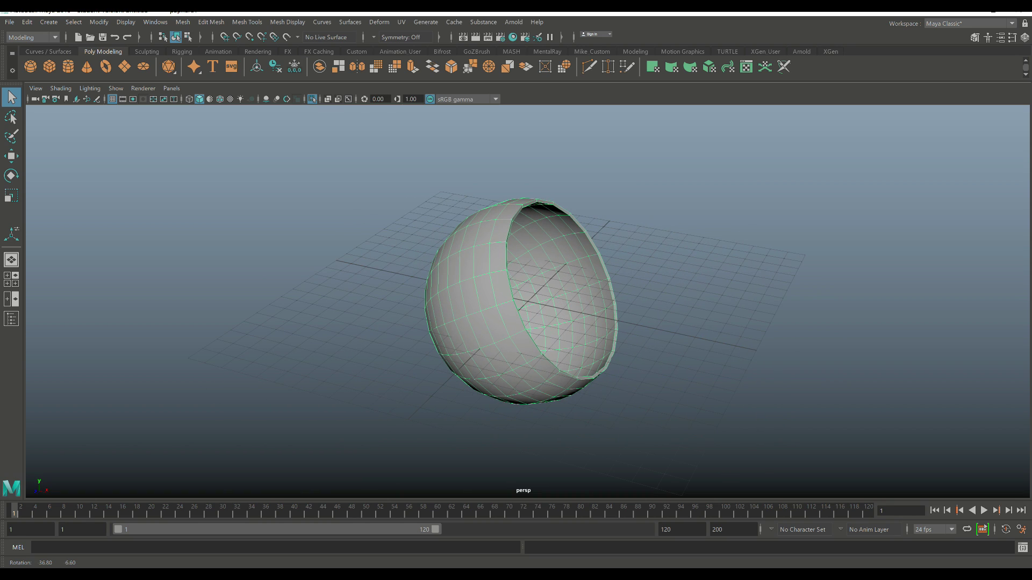
Step: Duplicate the shell and move the copy along the X axis until it is clear of the original
key("ctrl+d")
key("w")
left_click_drag(576, 311, 772, 350)
Step: Select an outer face loop on the duplicate, grow it up to the opening, and delete this band of outer faces
right_click_drag(580, 258, 580, 288)
double_click(577, 222)
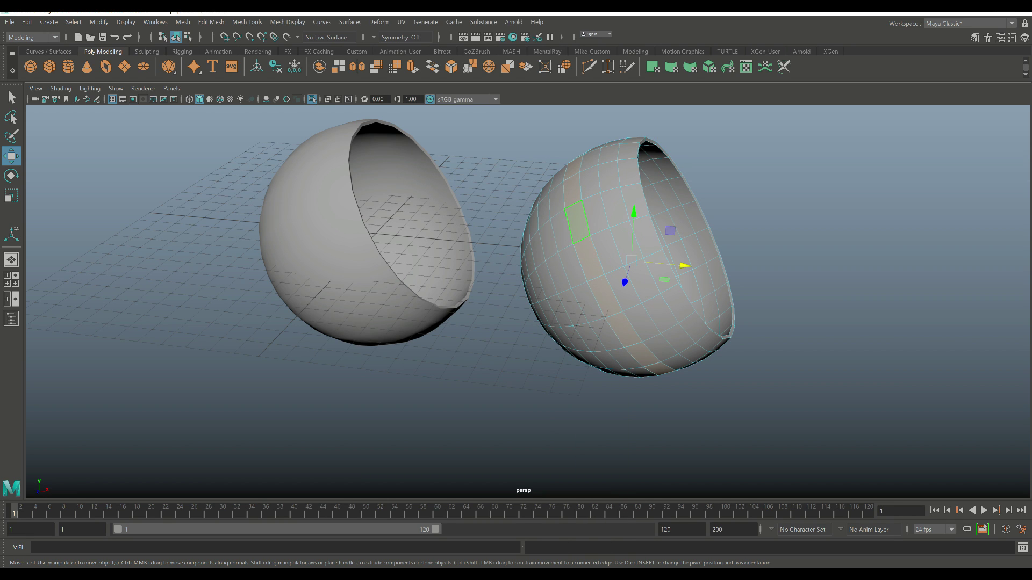
key("shift+period")
key("shift+period")
key("shift+period")
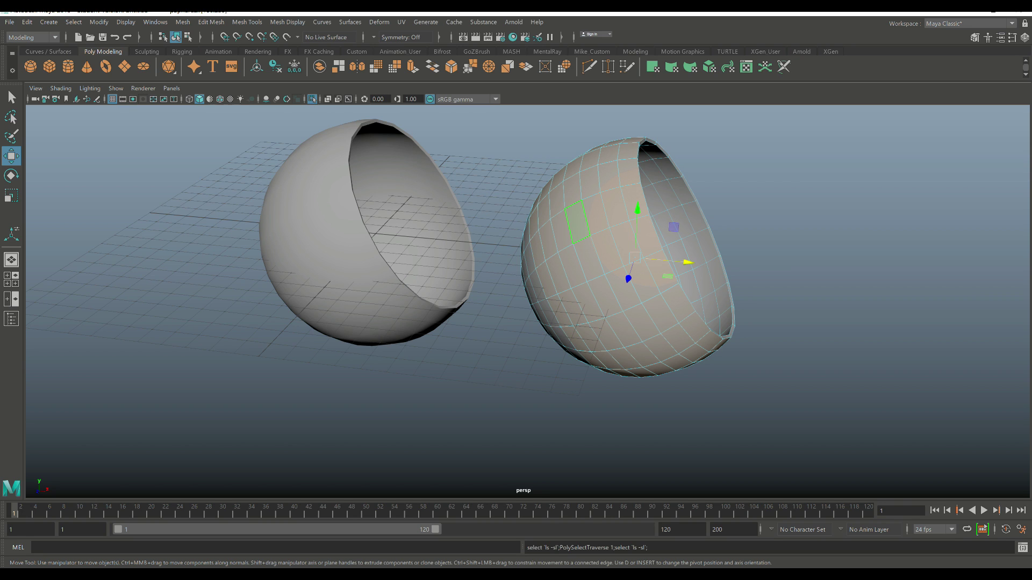
key("Delete")
Step: Delete the remaining outer cap faces at the closed end of the duplicate
left_click_drag(592, 242, 633, 188, "alt")
left_click(576, 234)
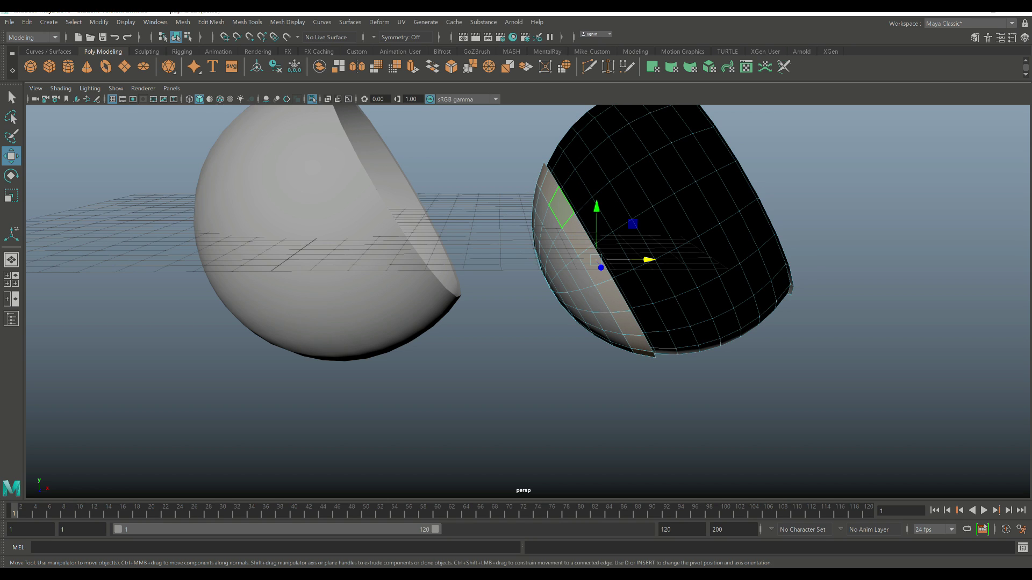
key("shift+period")
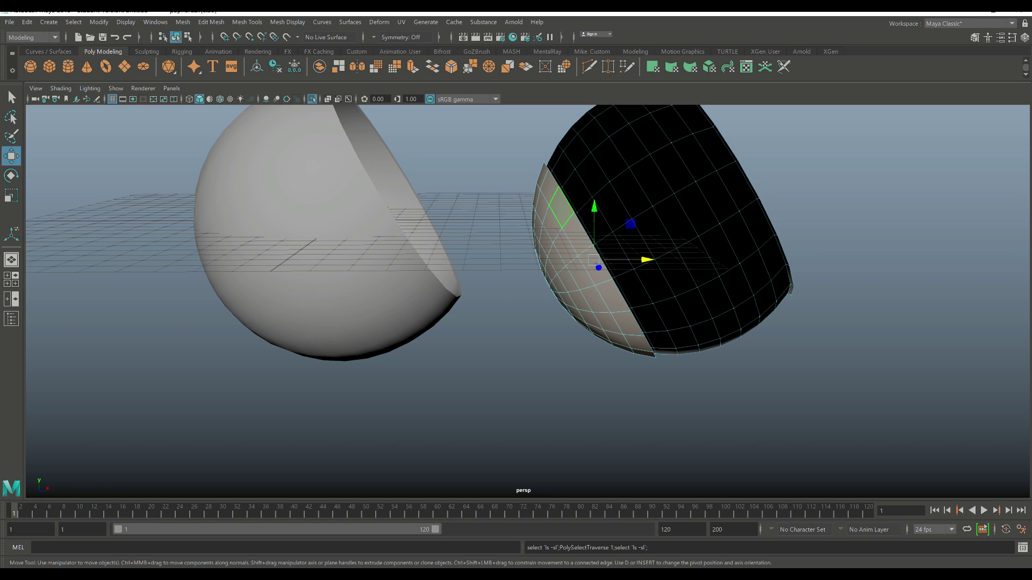
key("Delete")
Step: Delete the loop of thin rim faces around the duplicate's opening, leaving only its inner surface
left_click_drag(576, 234, 395, 282, "alt")
left_click_drag(571, 306, 682, 270, "alt")
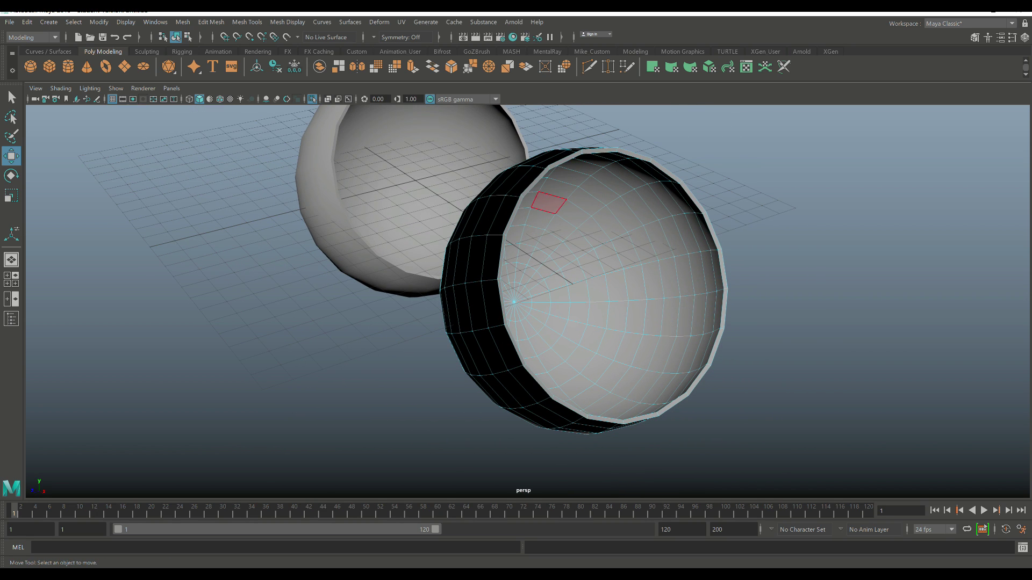
left_click(564, 159)
double_click(565, 159)
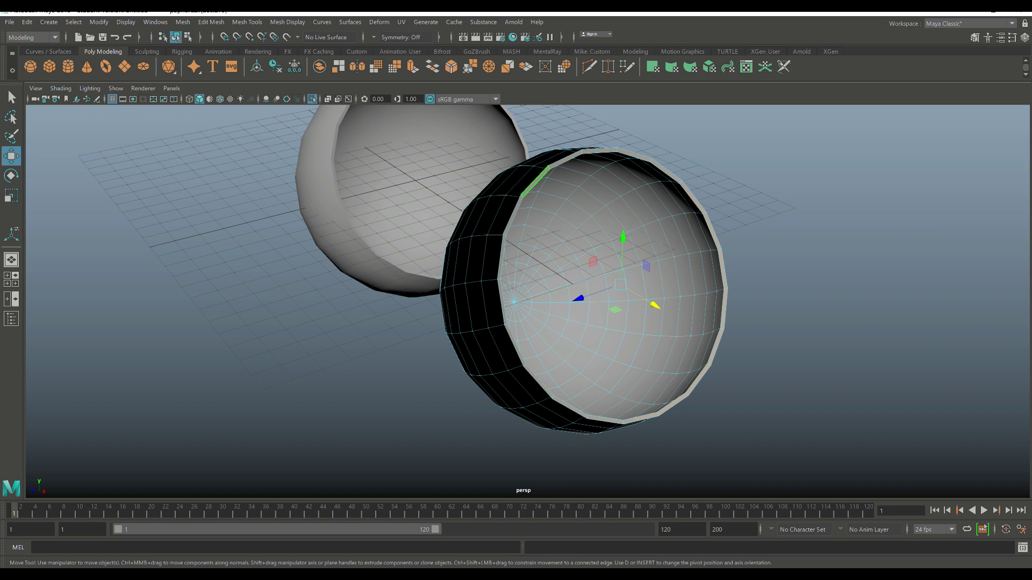
key("Delete")
Step: Bevel the two perpendicular edge loops that cross at the pole of the inner surface, using a fraction of 0.5
left_click_drag(430, 323, 501, 241, "alt")
right_click_drag(508, 236, 517, 200)
double_click(521, 223)
left_click_drag(537, 248, 538, 322, "alt")
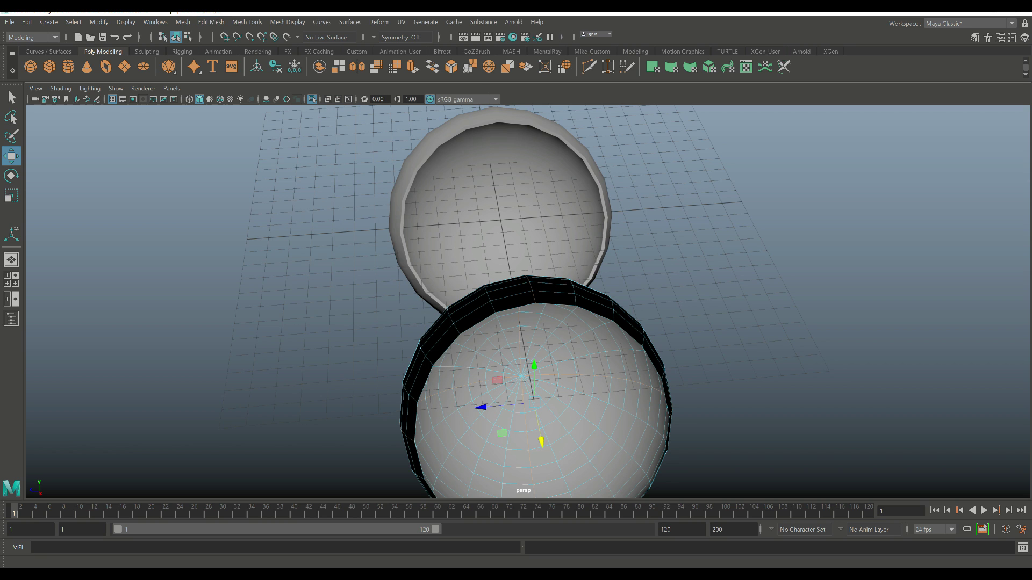
left_click(210, 22)
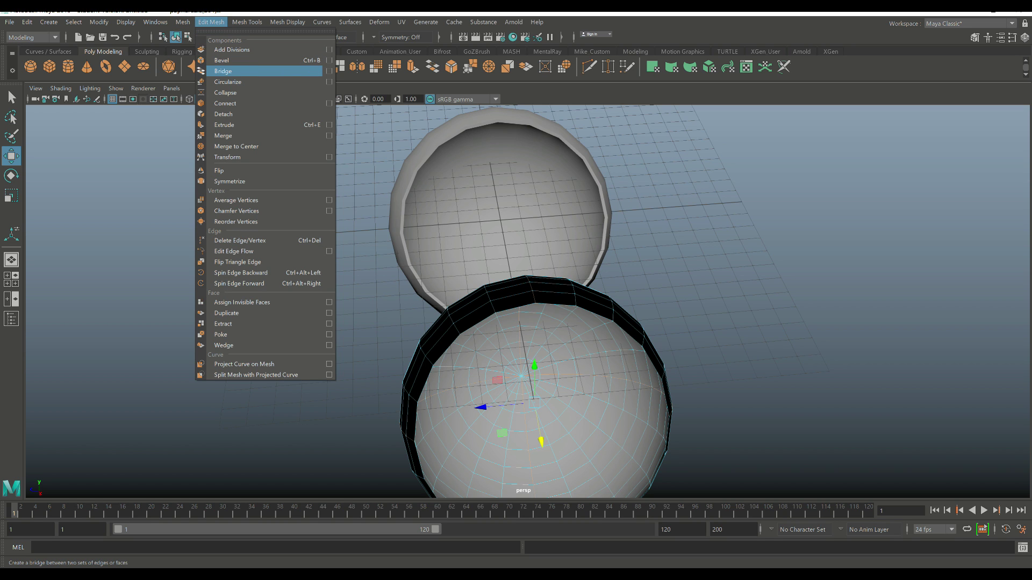
left_click(228, 61)
key("f")
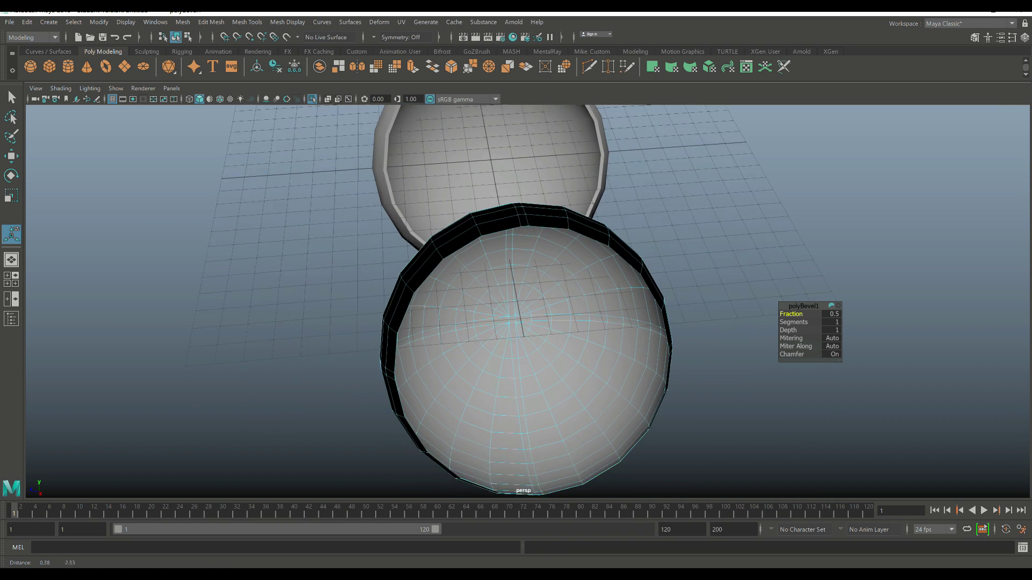
Step: Delete the two narrow crossing face strips made by the bevel to split the inner surface into four panels
scroll(516, 280, "up", 3)
right_click_drag(526, 268, 525, 290)
left_click(545, 274)
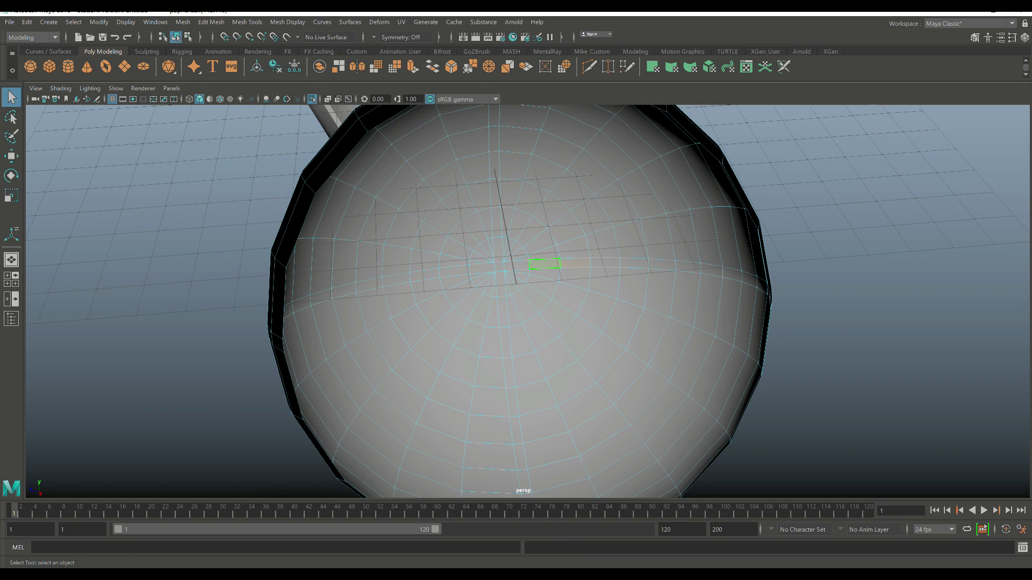
double_click(544, 269)
double_click(498, 249, "shift")
key("Delete")
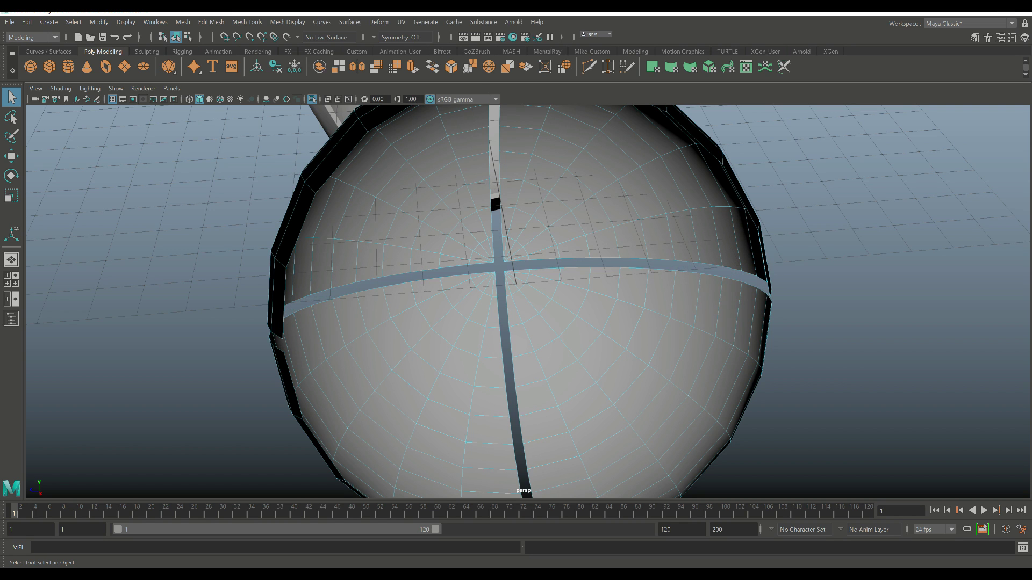
Step: Extrude all four panels of the inner surface with a thickness of 0.1
scroll(519, 280, "down", 6)
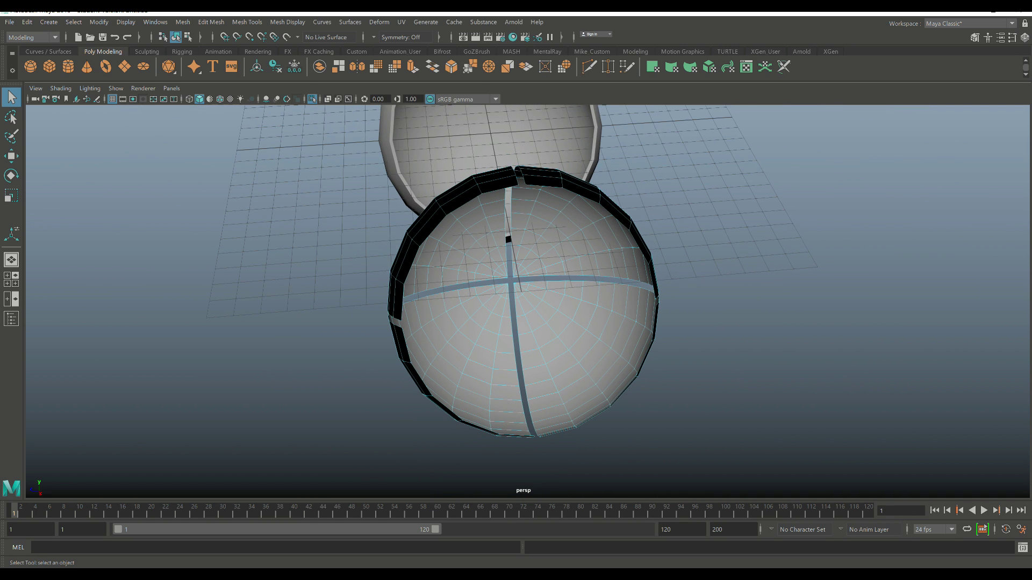
left_click_drag(509, 239, 578, 275, "alt")
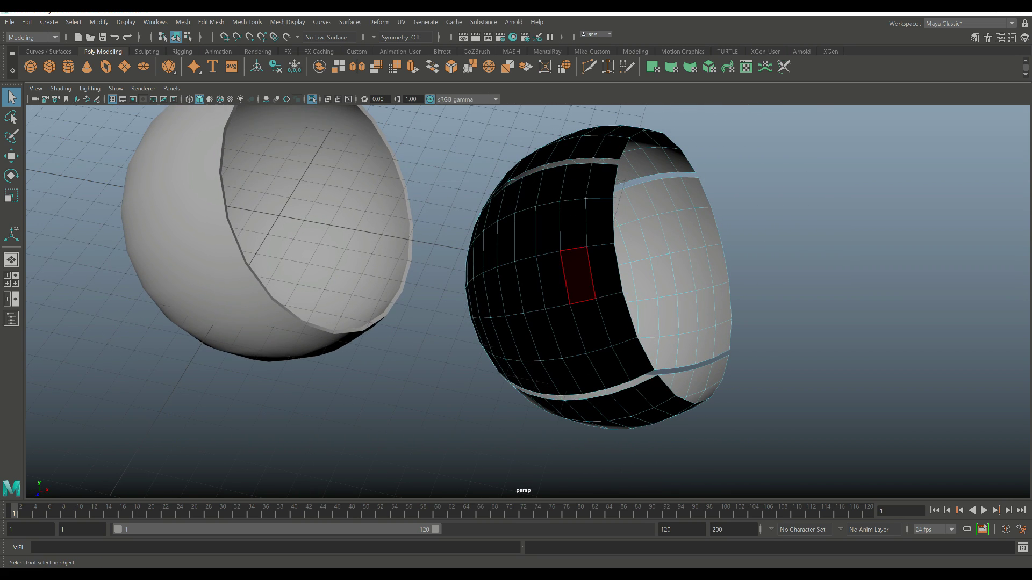
right_click_drag(587, 146, 661, 124)
key("ctrl+e")
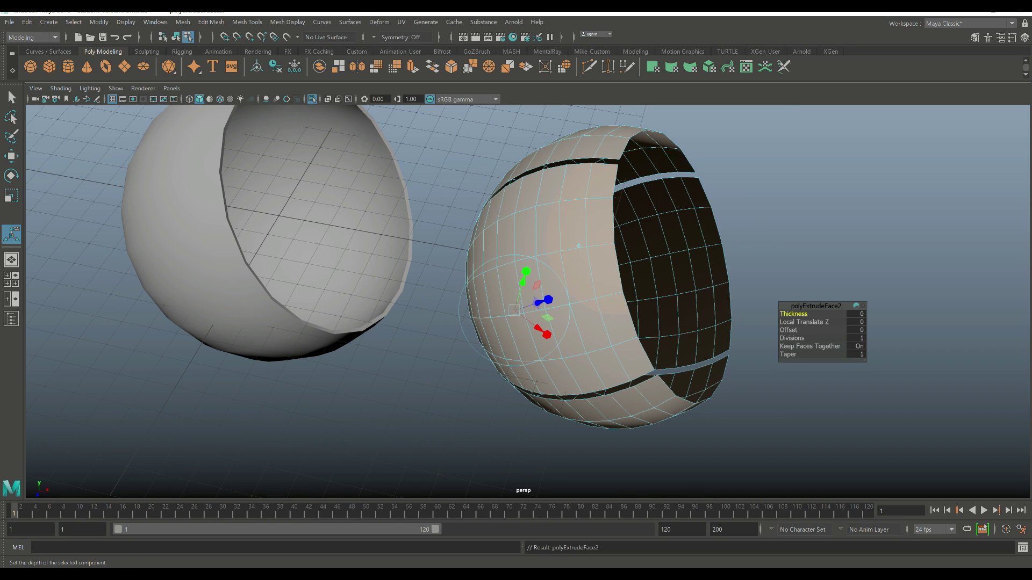
left_click(855, 314)
type("0.1")
key("Return")
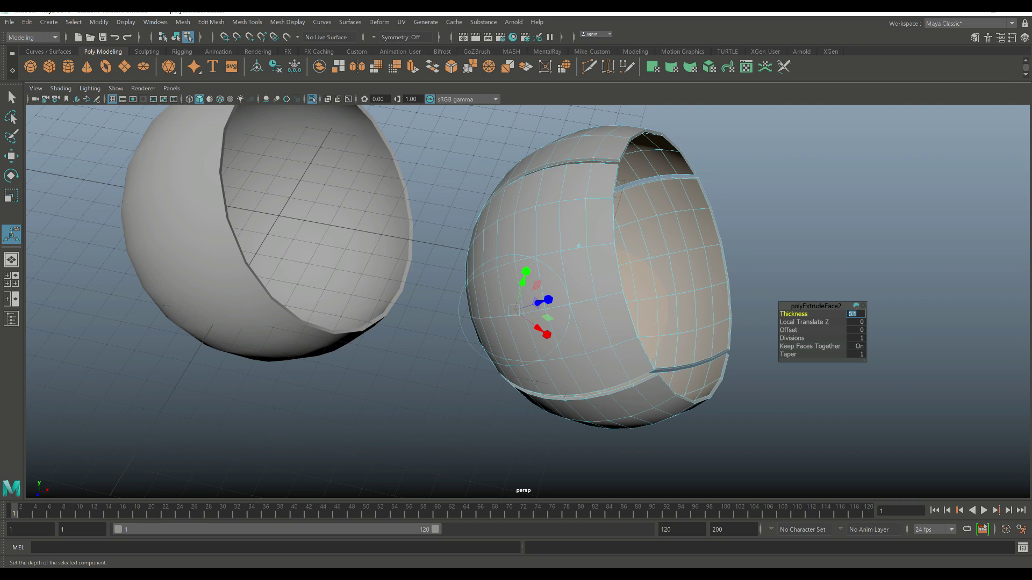
Step: Set the extrusion thickness of the four lining panels to 0.25 and return to object selection
type("0.25")
key("Return")
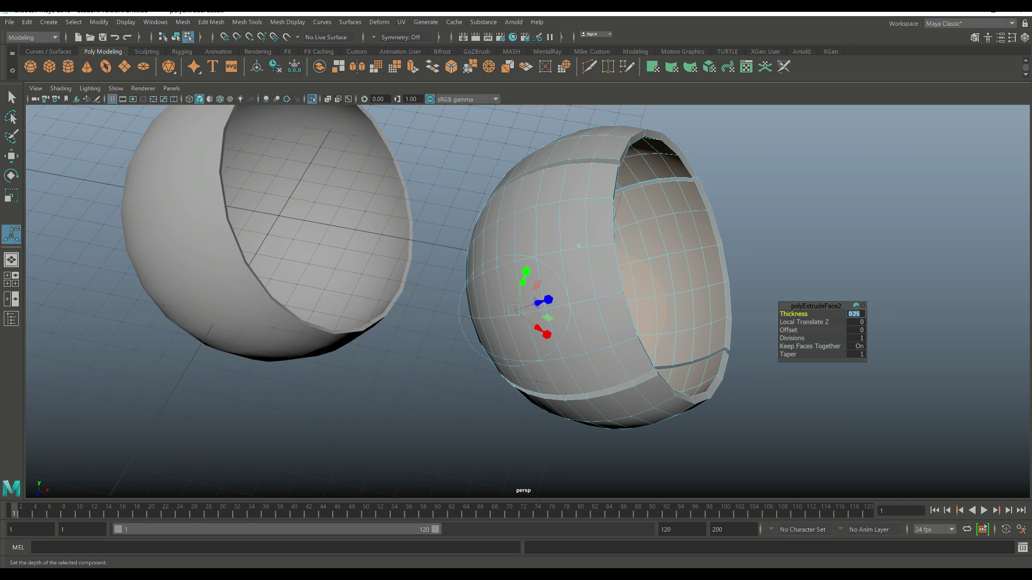
key("q")
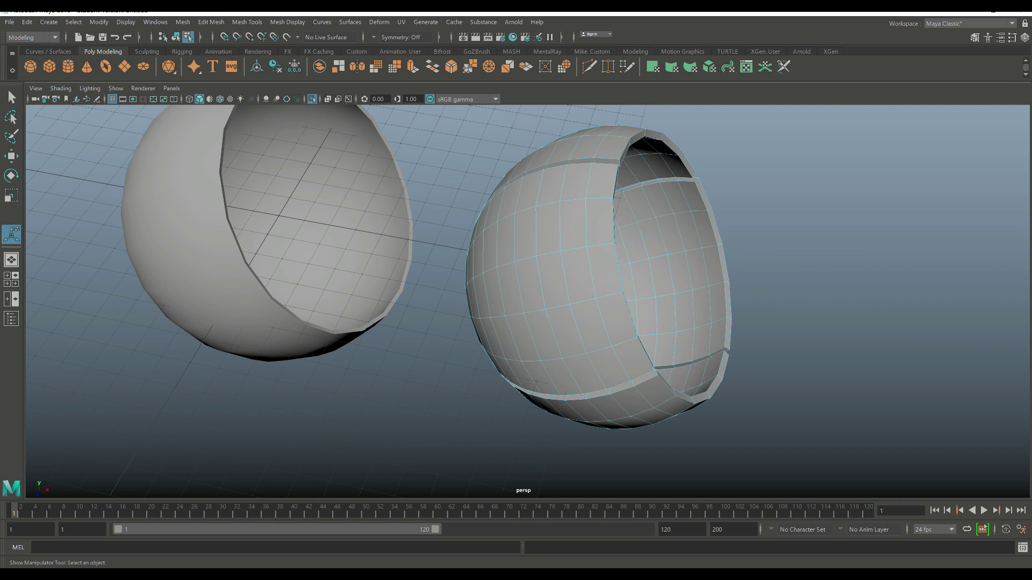
left_click_drag(657, 230, 527, 192, "alt")
right_click_drag(527, 192, 594, 179)
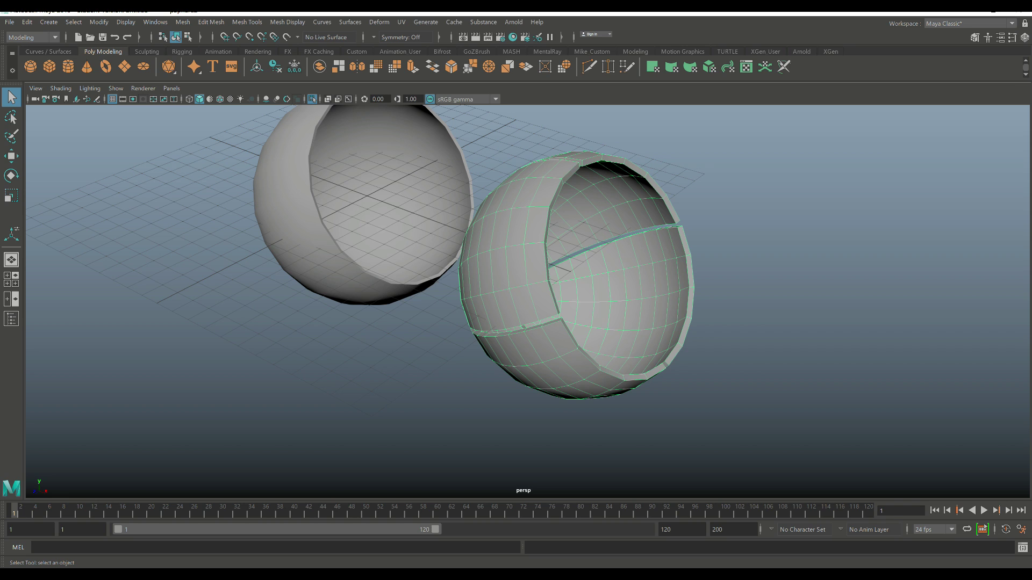
Step: Move the panel lining inside the outer shell and set its X translation to 0, checking the fit in the front wireframe view
key("w")
left_click_drag(626, 290, 402, 209)
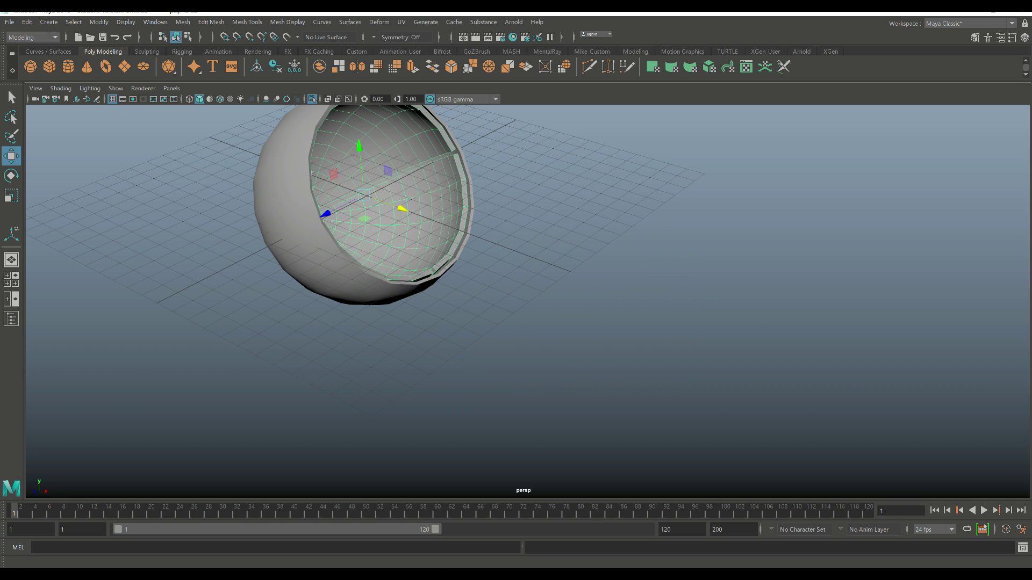
left_click(11, 279)
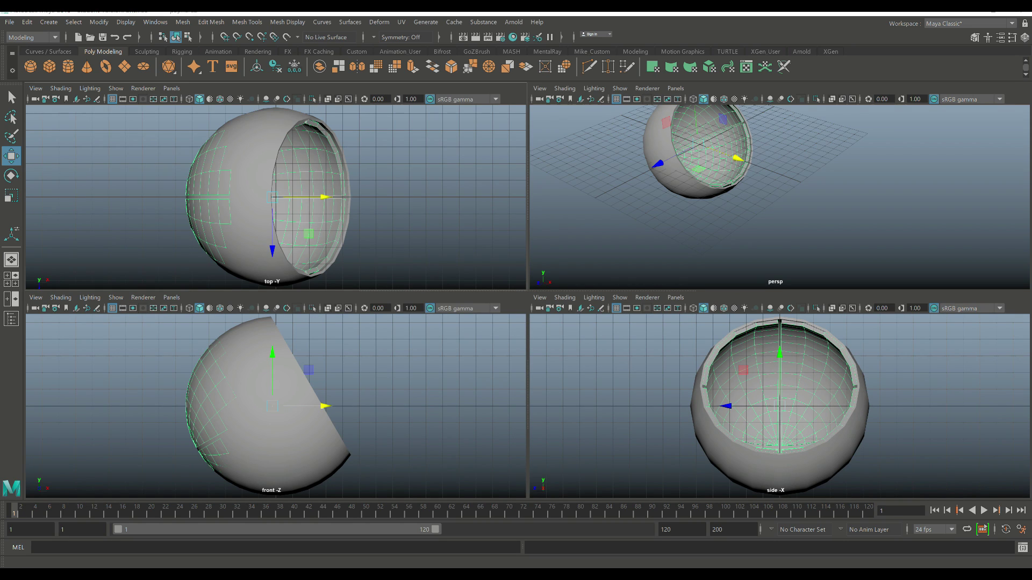
key("space")
key("4")
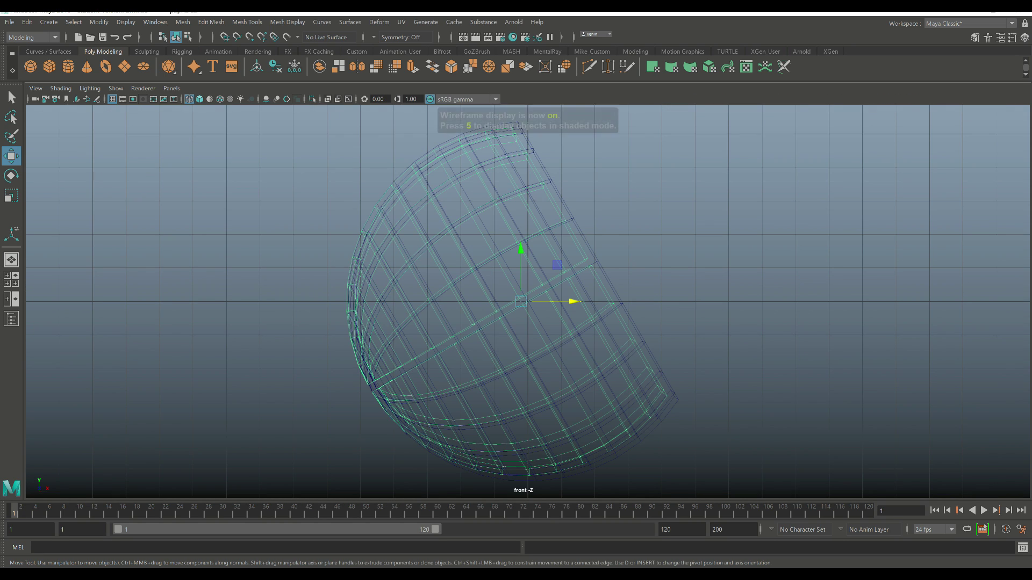
key("ctrl+a")
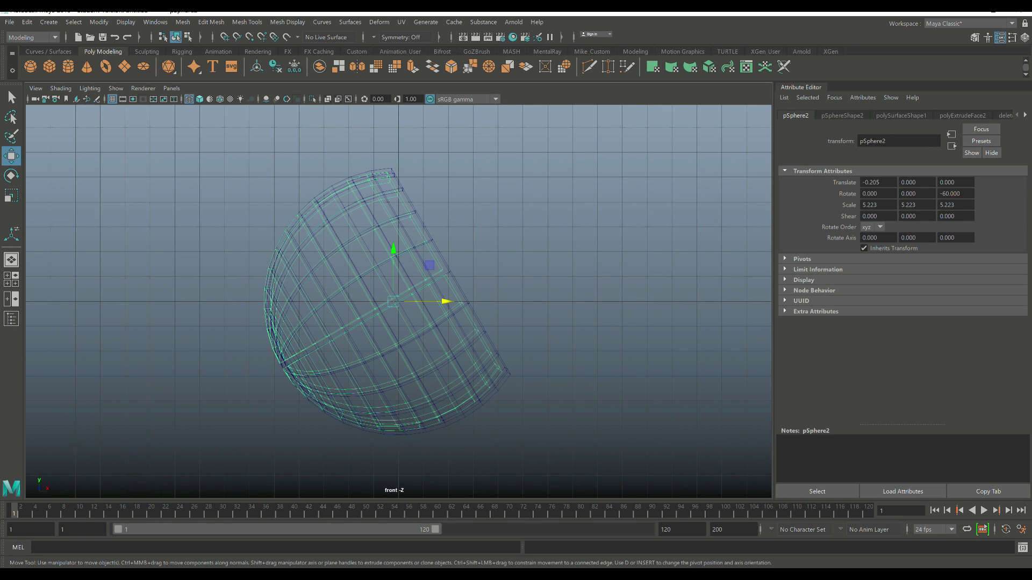
left_click(878, 182)
type("0")
key("Return")
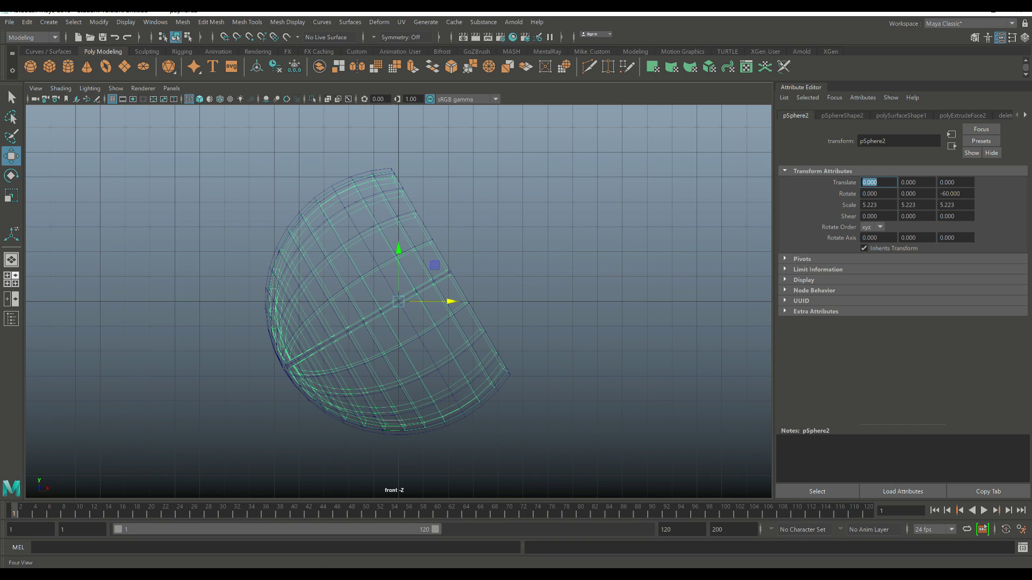
Step: Turn on smooth mesh preview for the panel lining in the perspective view
key("space")
key("space")
scroll(398, 290, "up", 5)
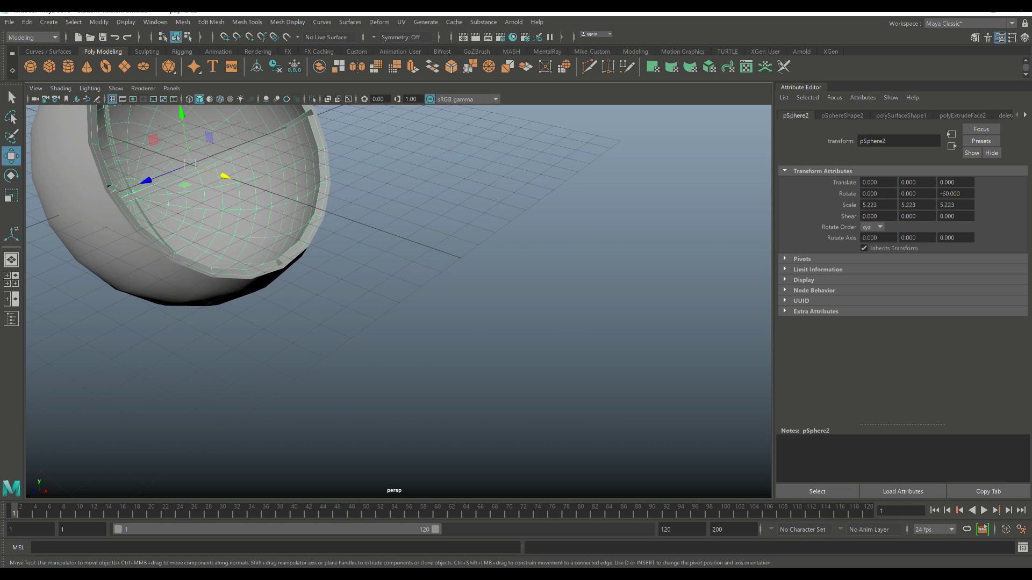
key("f")
left_click_drag(398, 290, 333, 291, "alt")
key("3")
left_click_drag(397, 269, 398, 330, "alt")
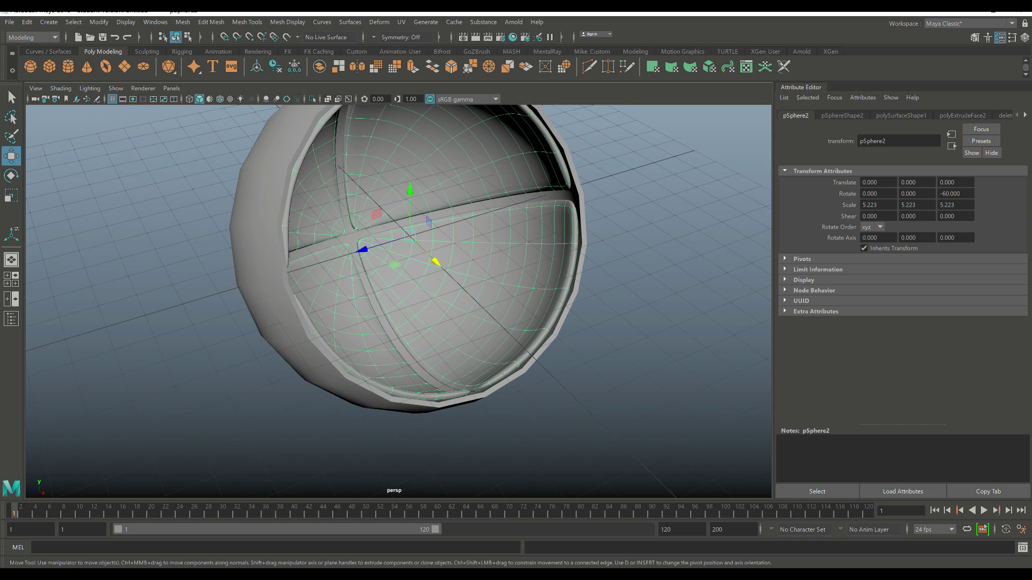
Step: Insert two edge loops around the outer shell's opening, close to the inner and outer edges of the rim
left_click(349, 237)
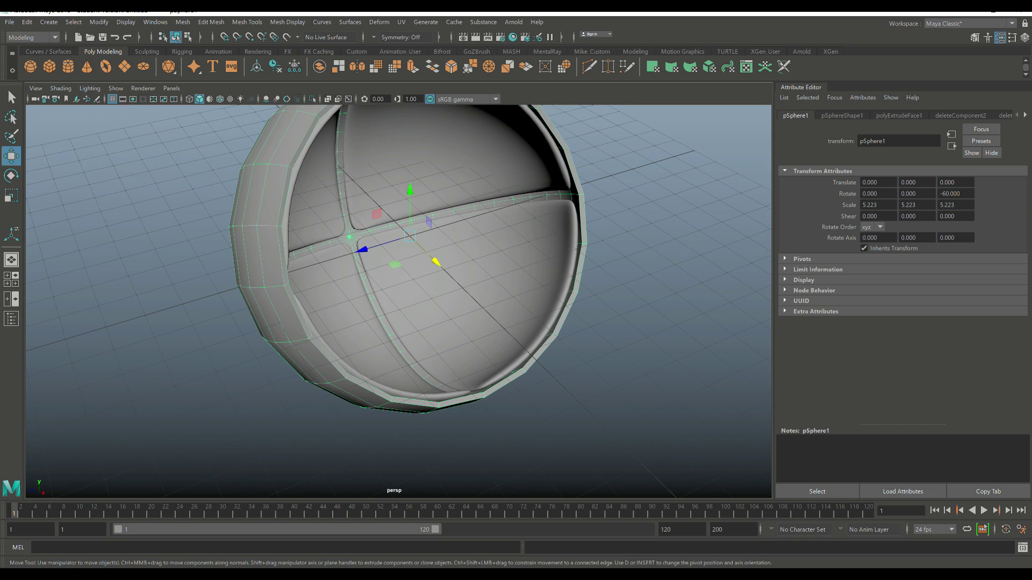
left_click(246, 22)
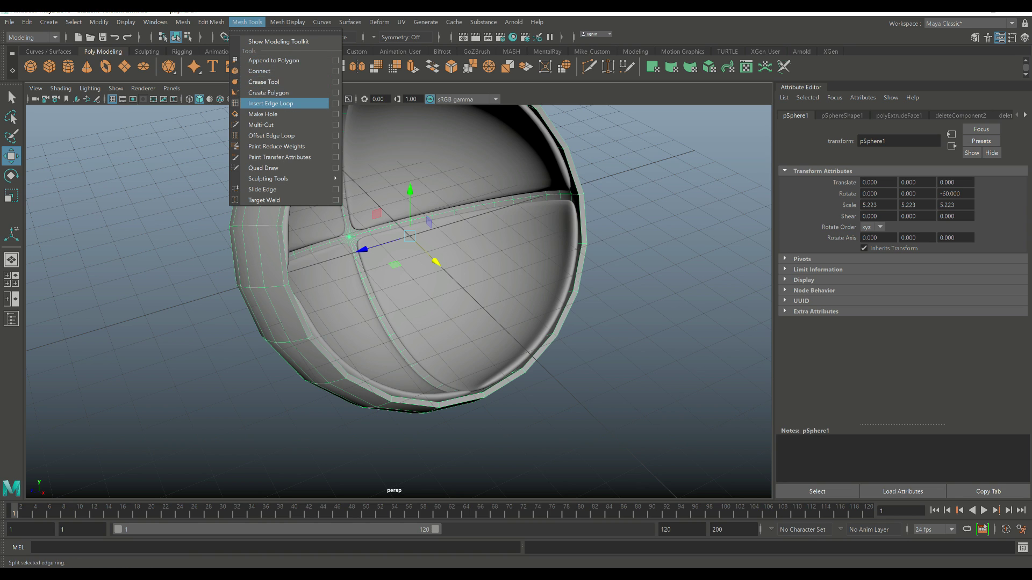
left_click(275, 103)
scroll(366, 365, "up", 5)
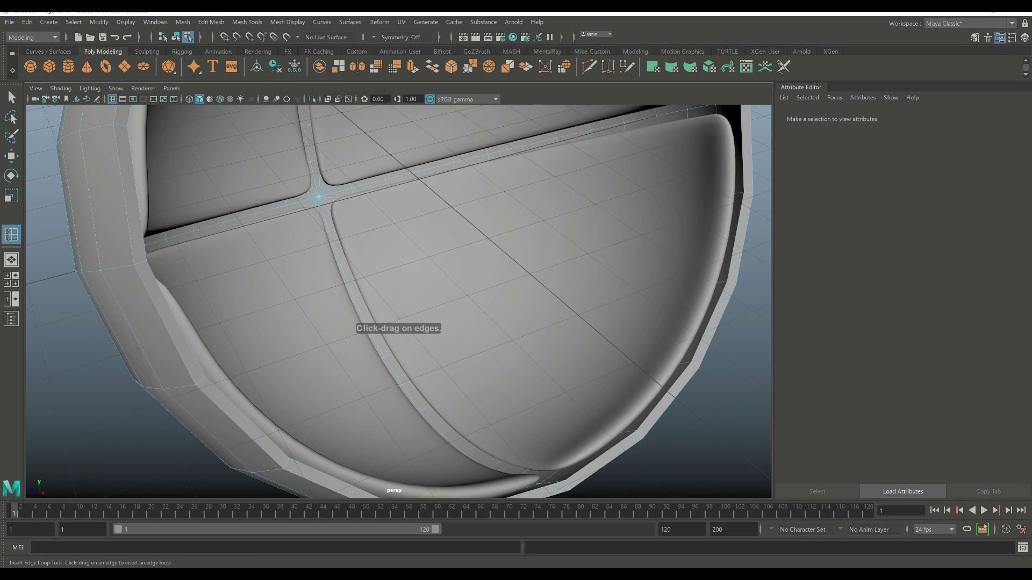
left_click_drag(397, 350, 406, 317, "alt")
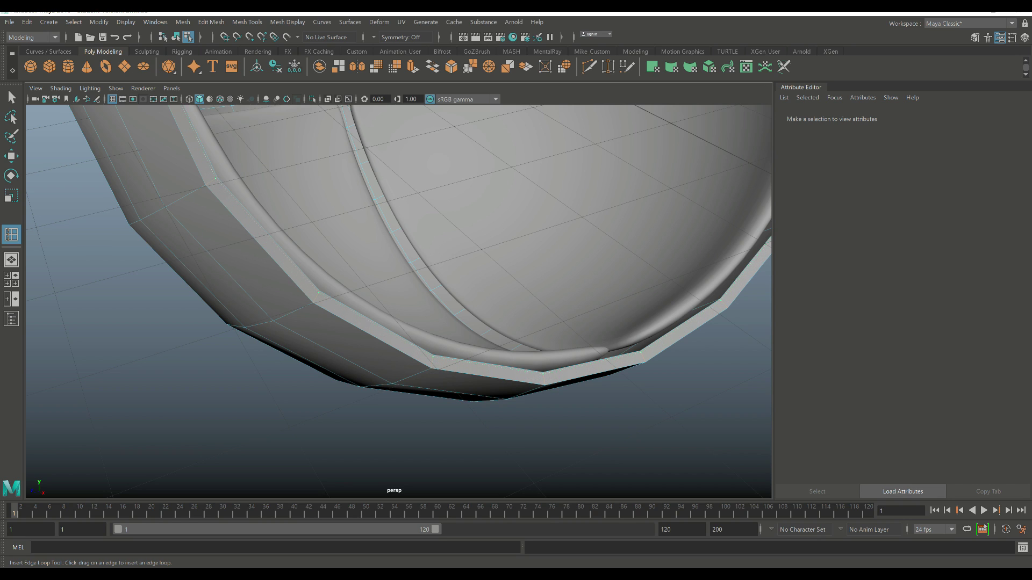
left_click(544, 378)
left_click(542, 379)
key("q")
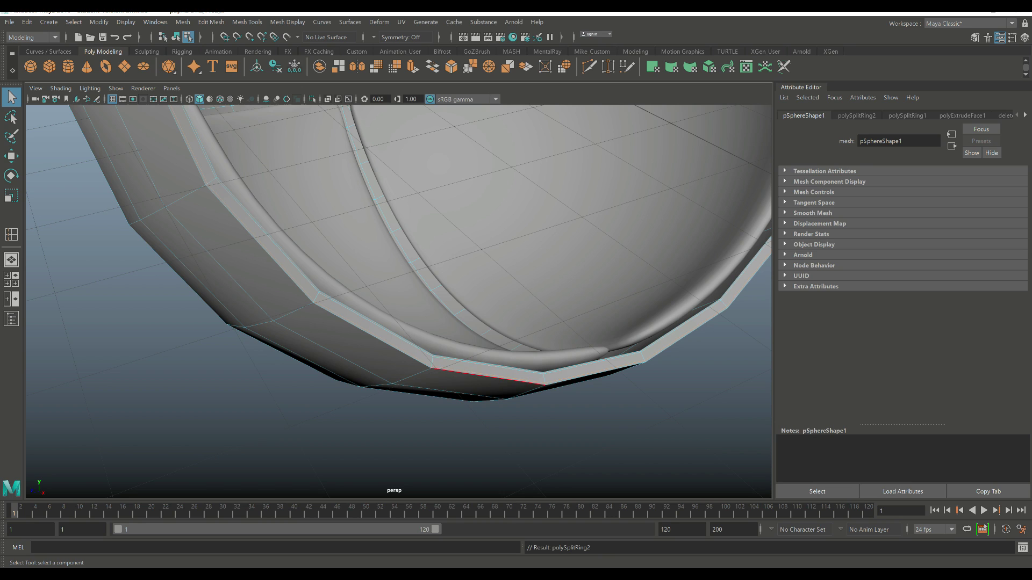
Step: Smooth the outer shell mesh with 2 divisions
right_click(472, 285)
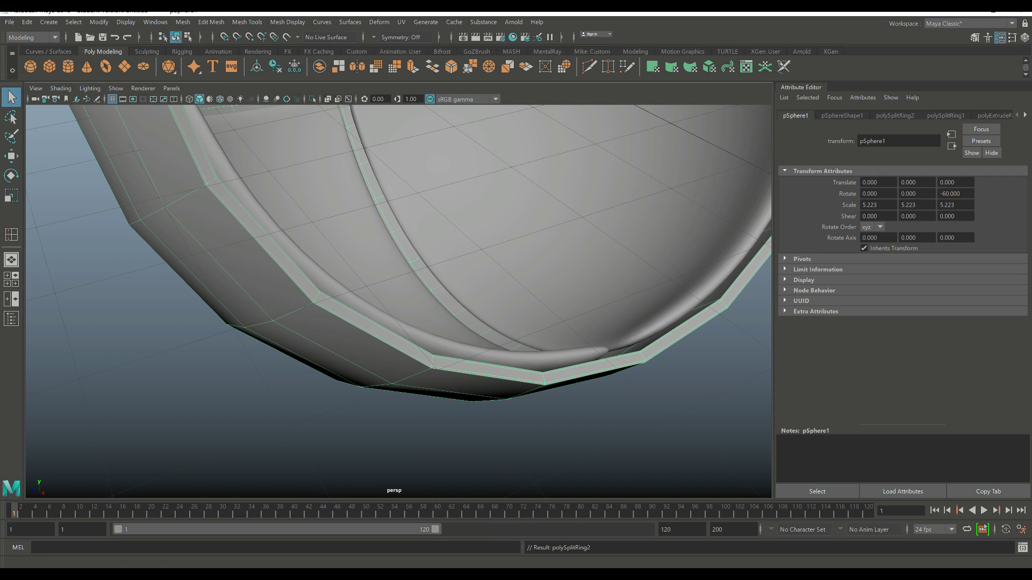
left_click(183, 22)
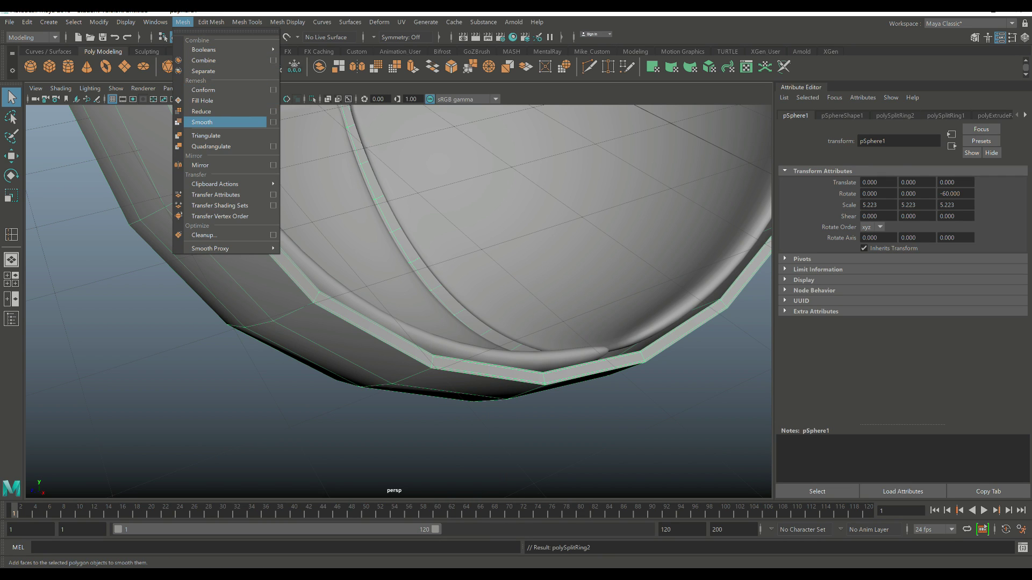
left_click(202, 122)
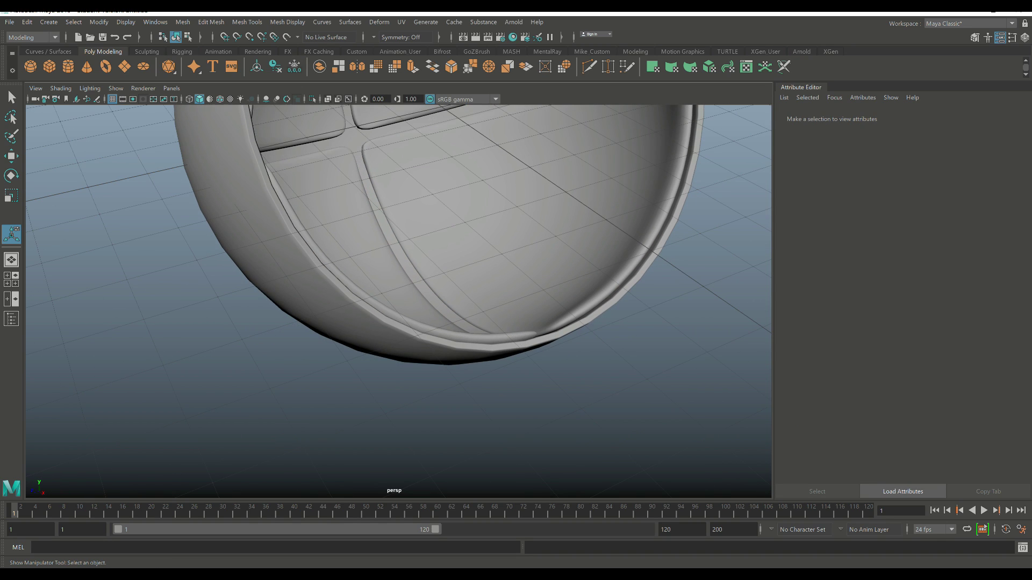
left_click(593, 314)
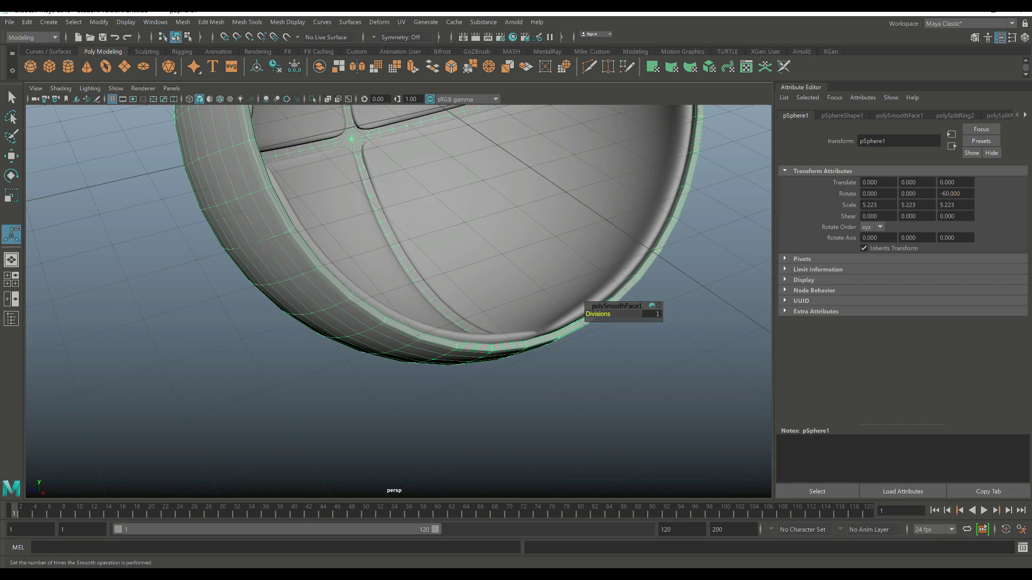
key("ctrl+z")
key("ctrl+z")
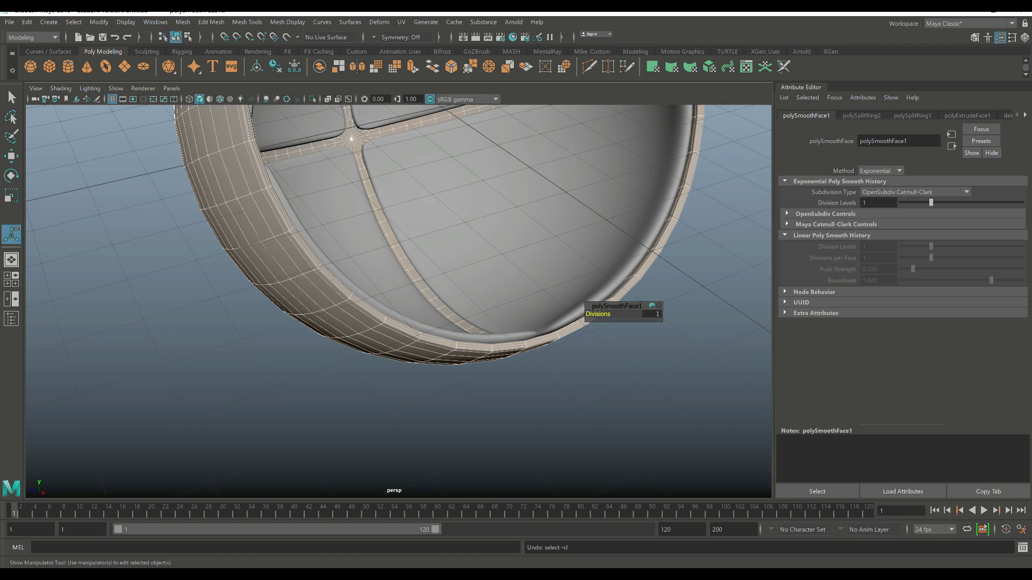
left_click(652, 313)
key("Return")
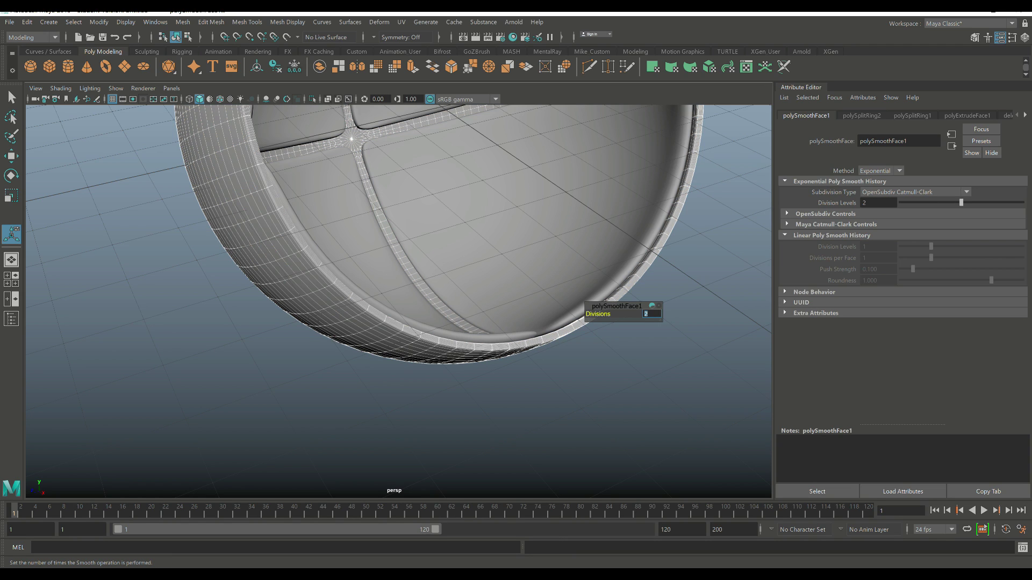
left_click(397, 409)
left_click_drag(397, 323, 390, 293, "alt")
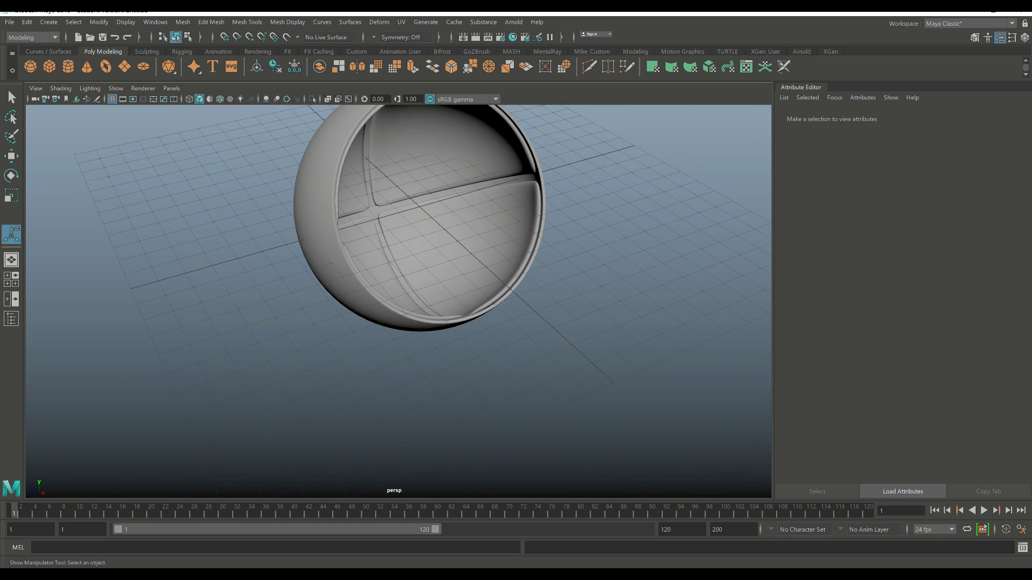
Step: Turn off the lining's smooth preview and move it along X out of the shell to 11.894
scroll(398, 226, "up", 5)
left_click(430, 242)
key("1")
scroll(398, 301, "up", 3)
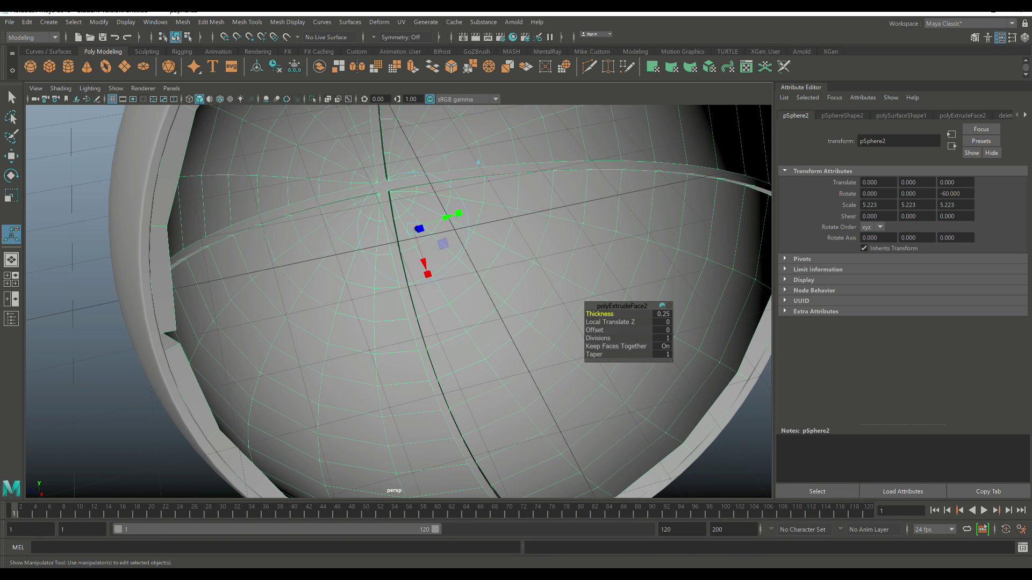
scroll(398, 301, "down", 3)
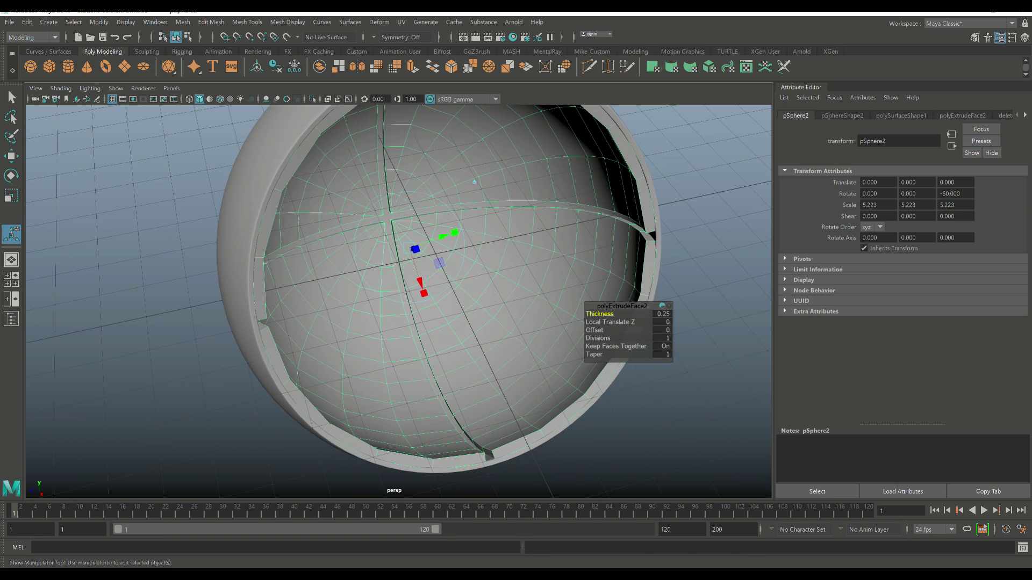
scroll(397, 290, "down", 2)
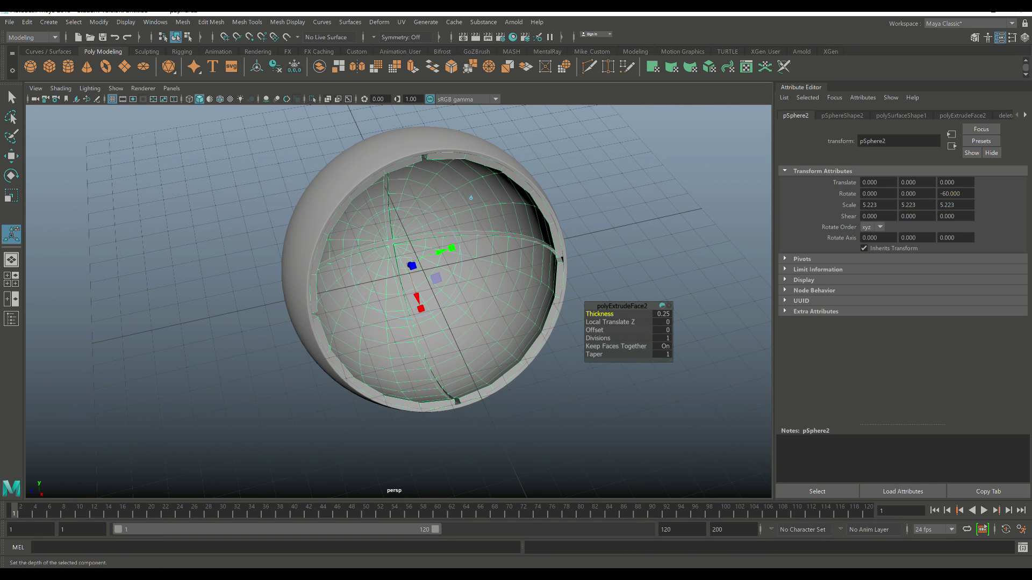
key("w")
scroll(397, 290, "down", 2)
left_click_drag(397, 290, 419, 307, "alt")
Step: Insert two edge loops around the side walls of one upper lining panel, close to its inner and outer edges
left_click(247, 22)
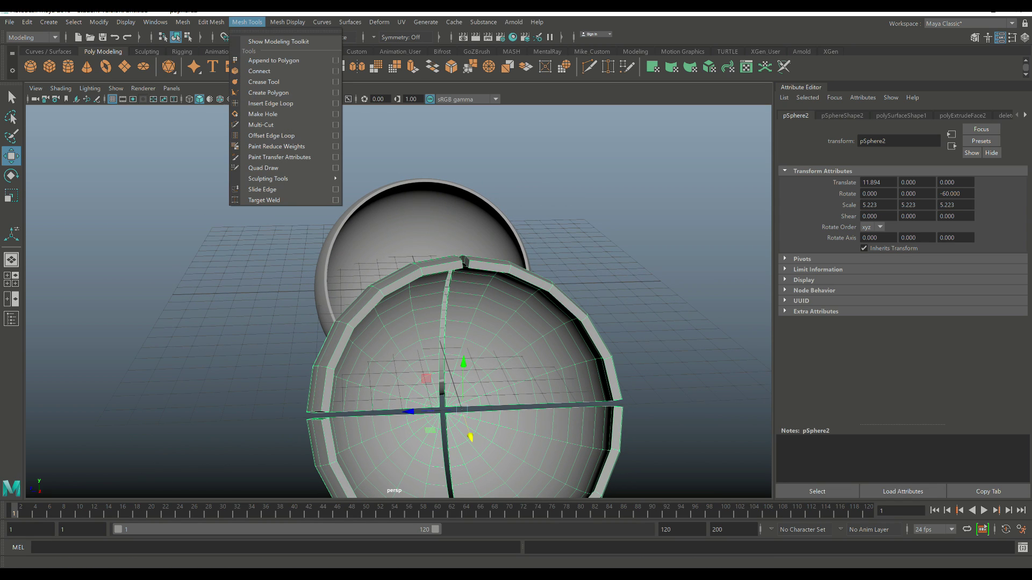
left_click(270, 103)
scroll(397, 301, "up", 5)
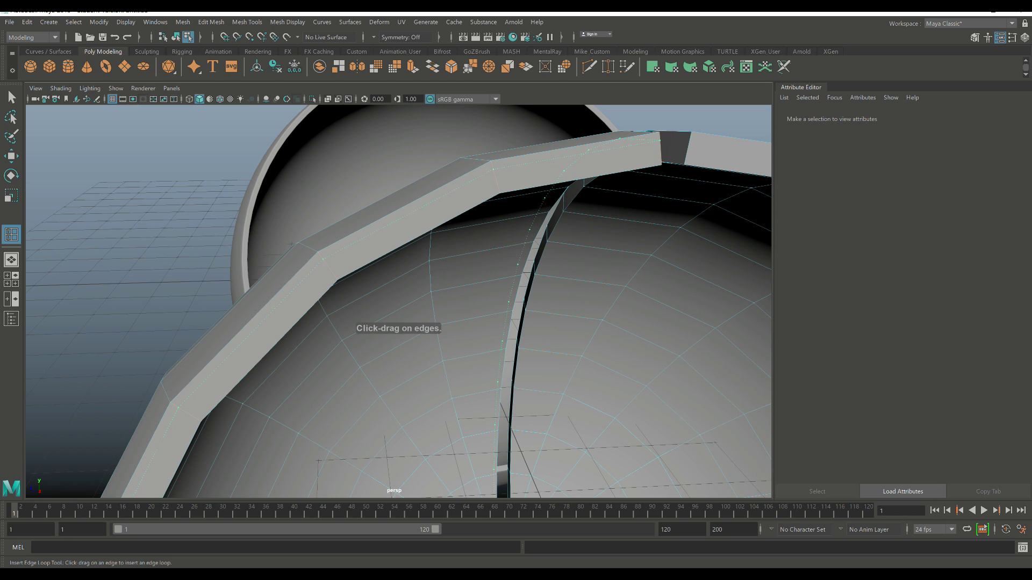
left_click(546, 200)
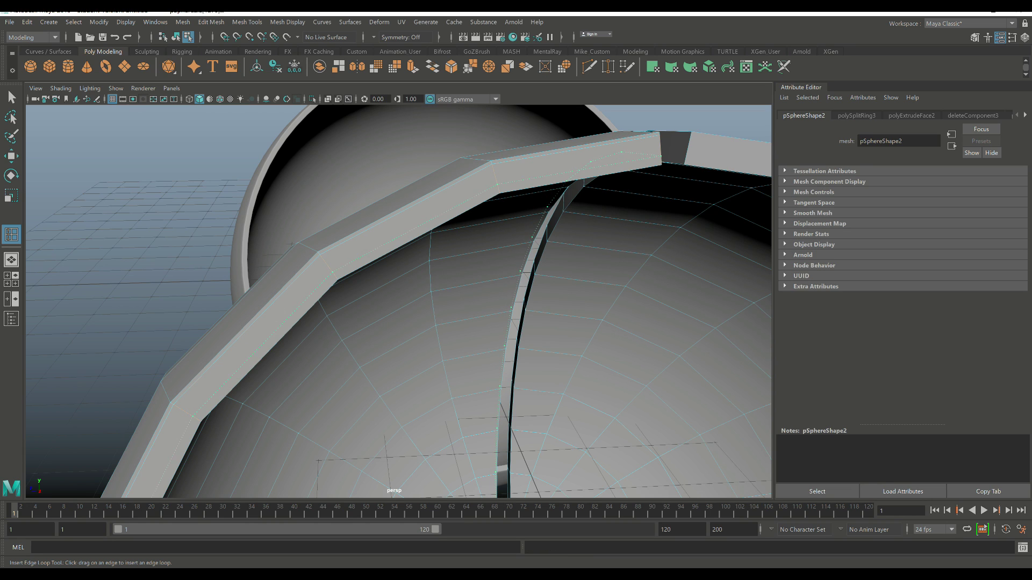
left_click(538, 210)
Step: Insert the same pairs of edge loops around the side walls of the three remaining lining panels
left_click_drag(538, 210, 429, 237, "alt")
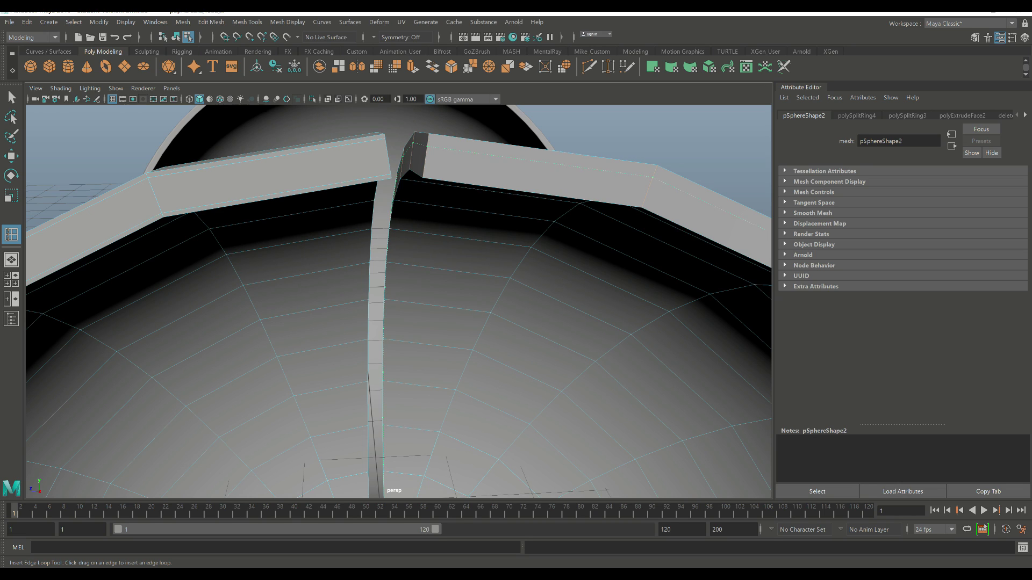
left_click(650, 168)
left_click(650, 182)
left_click_drag(650, 183, 408, 252, "alt")
left_click(613, 451)
left_click(602, 473)
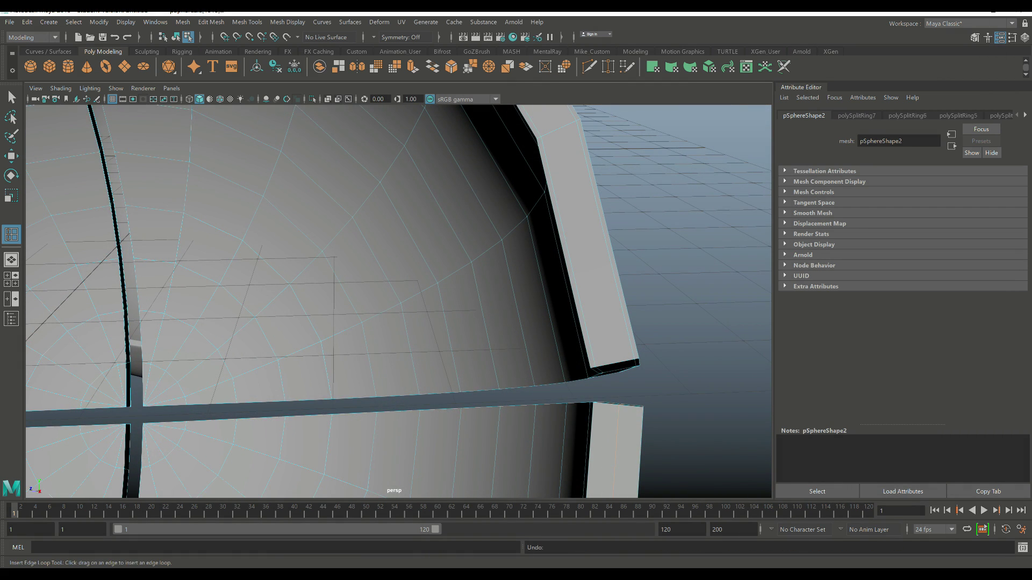
key("F8")
key("F8")
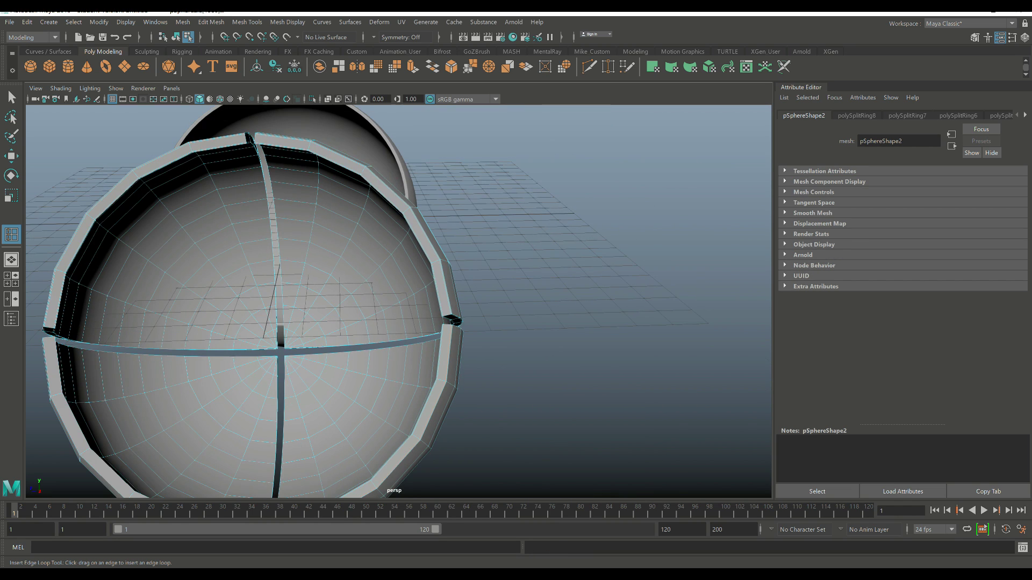
scroll(448, 241, "down", 6)
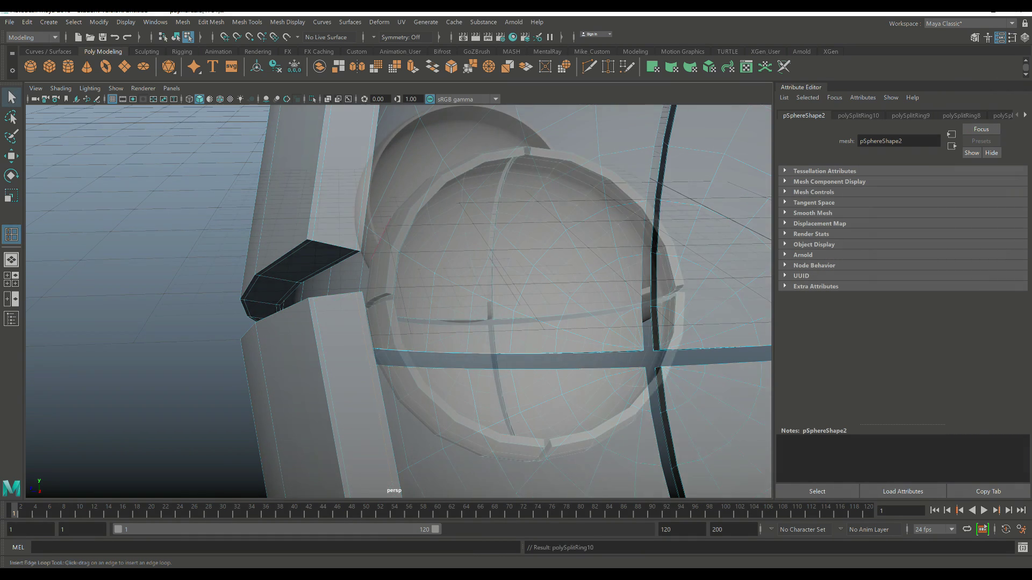
Step: Return the lining to object selection, turn on its smooth mesh preview and deselect it
key("q")
right_click(447, 241)
right_click_drag(463, 235, 501, 223)
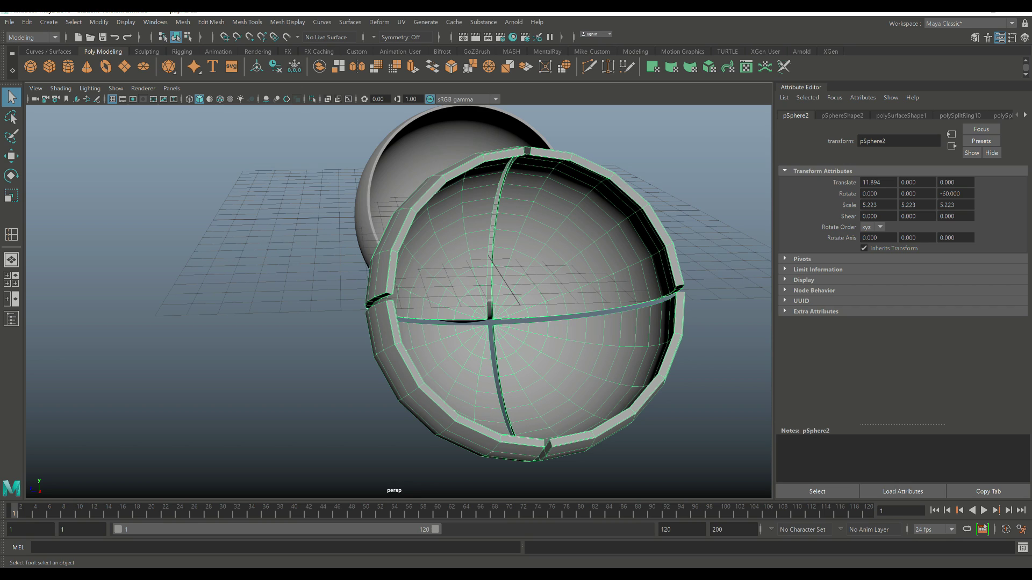
key("3")
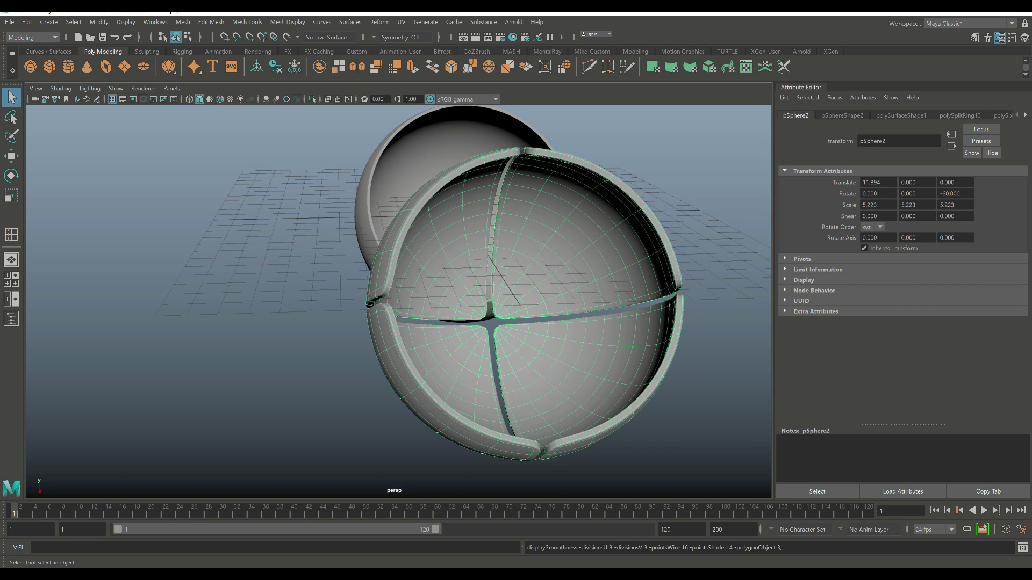
key("Escape")
left_click_drag(397, 291, 524, 280, "alt")
left_click(538, 301)
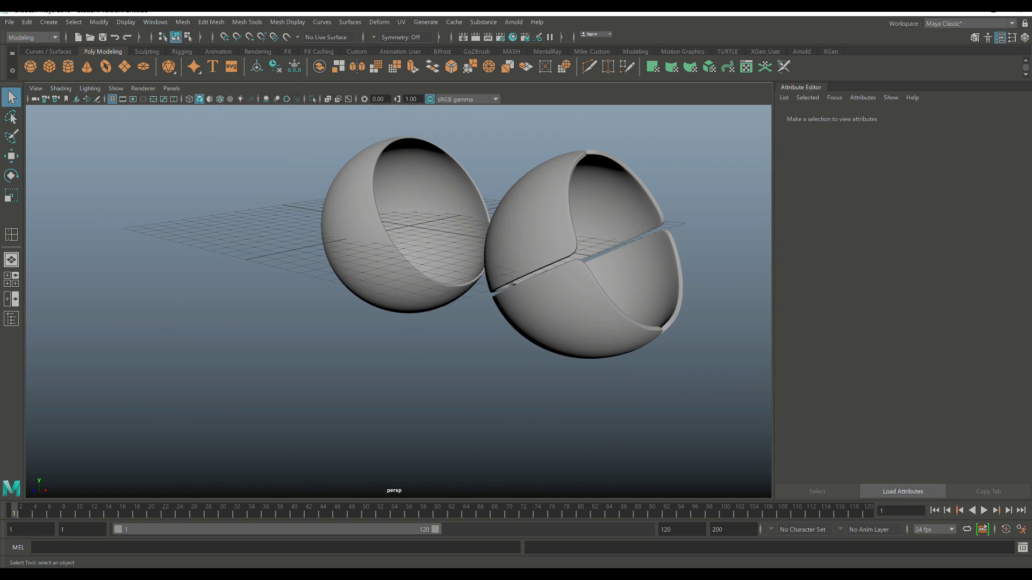
Step: Turn off the lining's smooth preview, apply a Smooth operation with 2 divisions and deselect it
key("1")
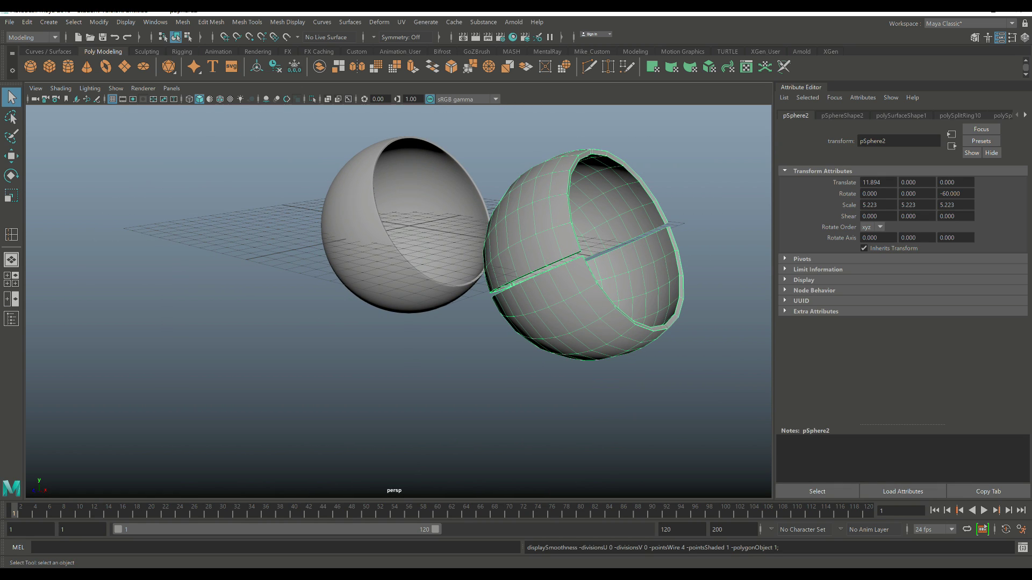
left_click(182, 22)
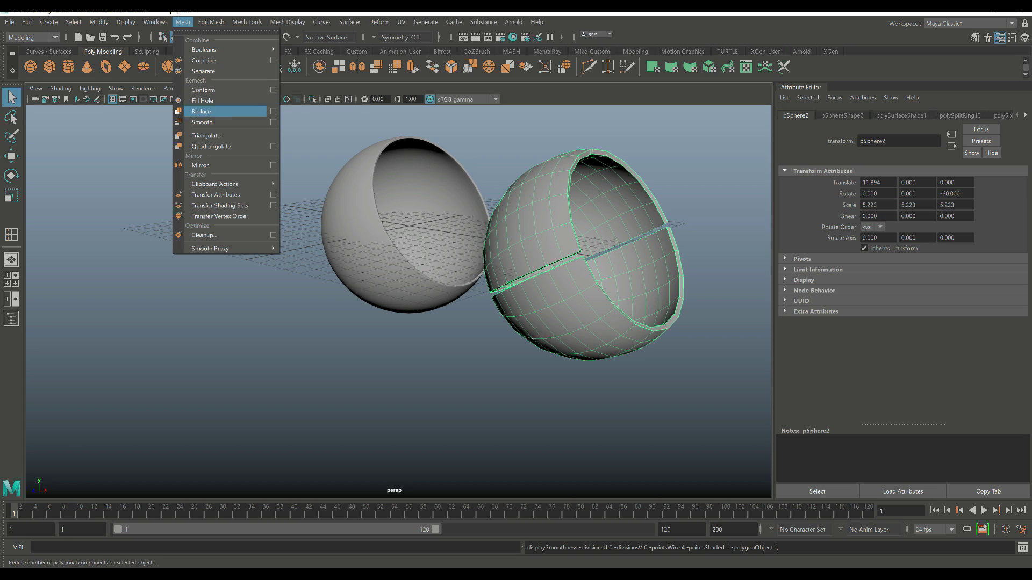
left_click(202, 122)
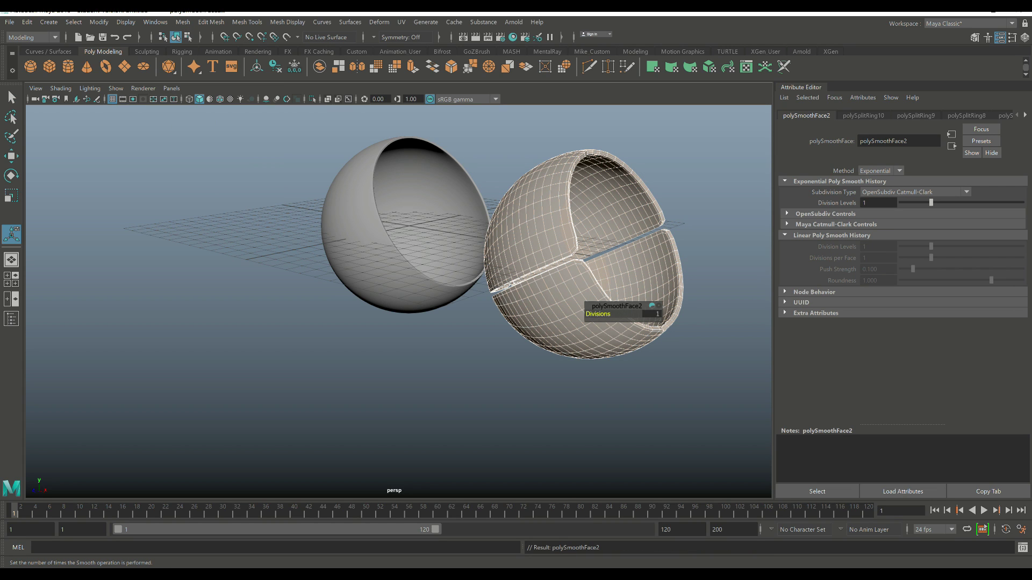
left_click(651, 314)
key("Return")
left_click(699, 409)
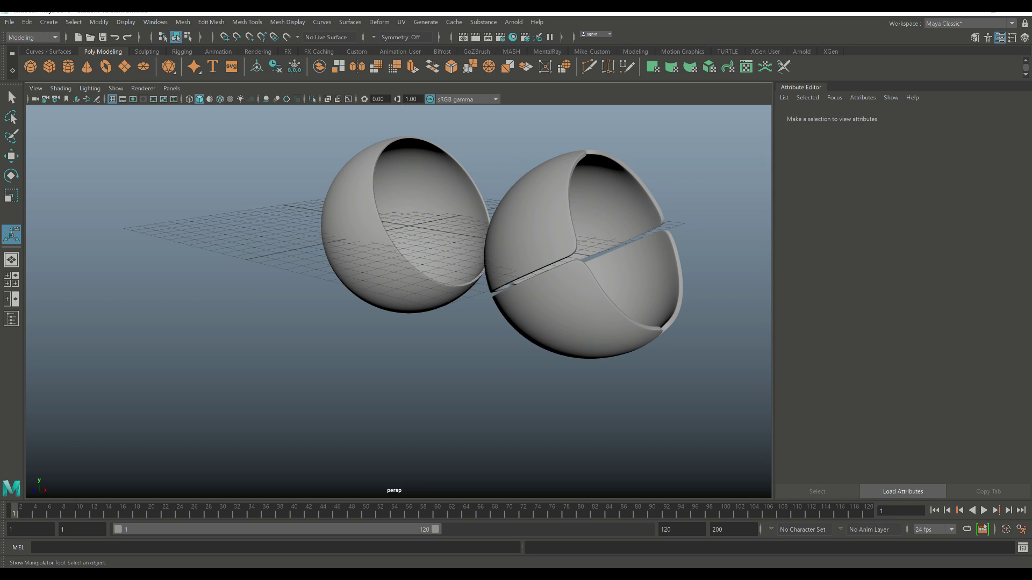
Step: Move the lining back inside the shell by setting its X translation to 0
left_click(618, 339)
left_click(878, 183)
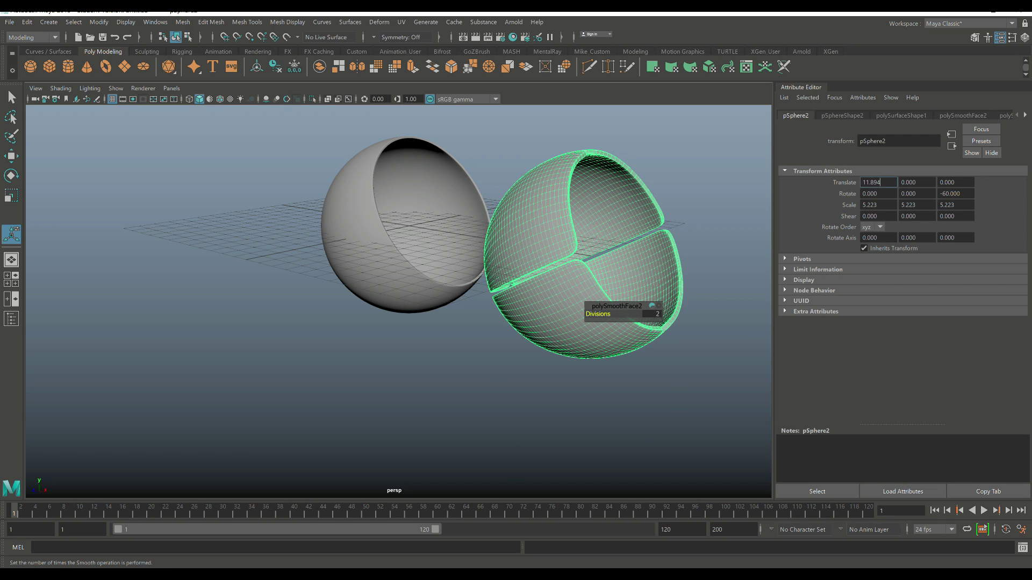
type("0")
key("Return")
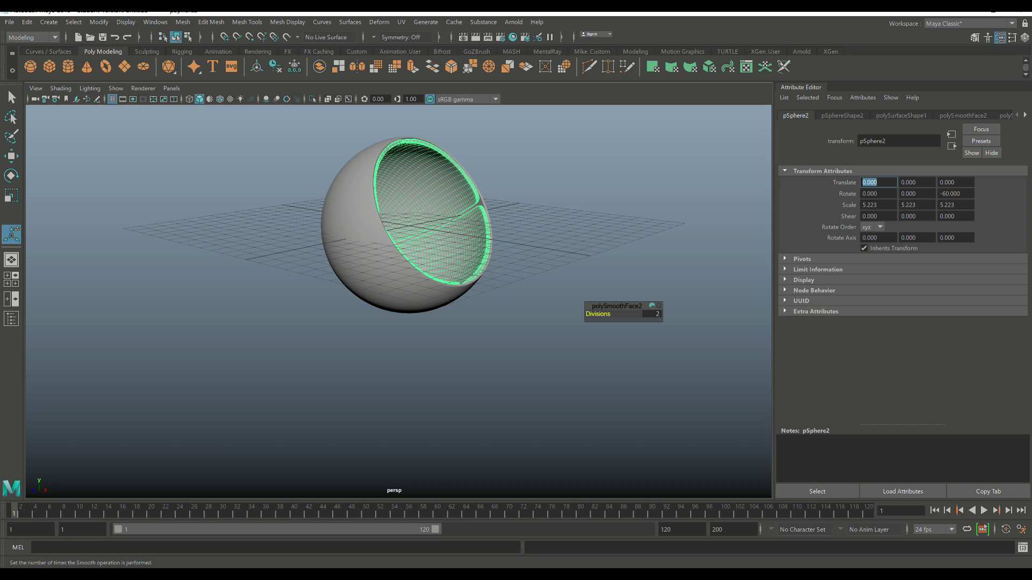
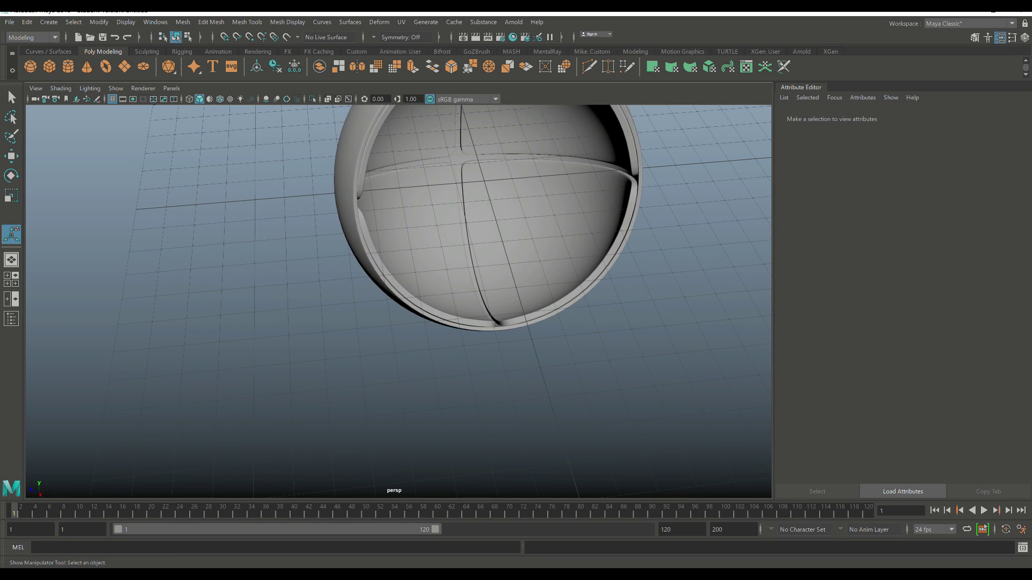
Step: Create a polygon cube and move it to X 3.336 and Y -2.445, by the lower rim of the opening
left_click(48, 66)
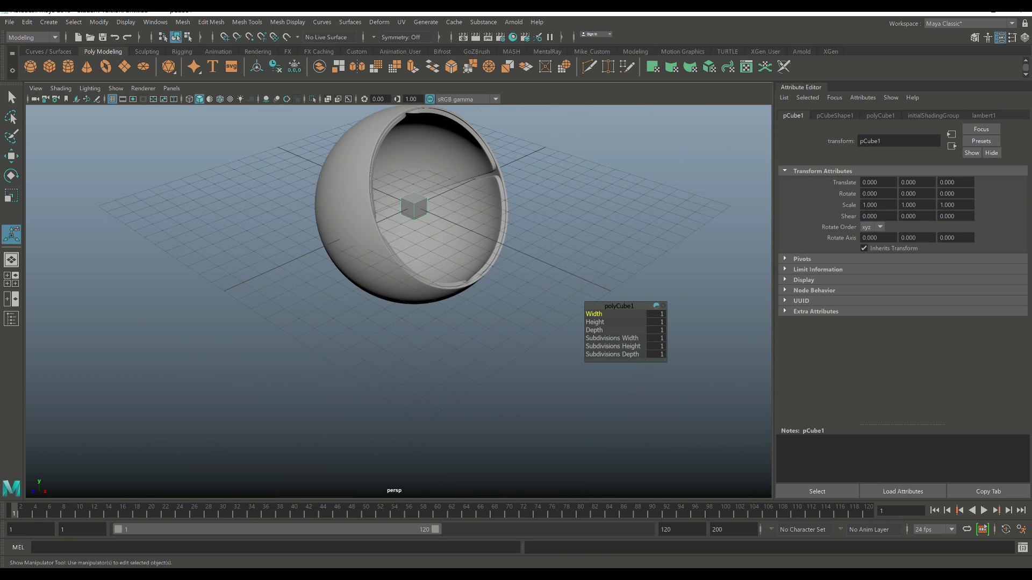
key("w")
left_click_drag(453, 222, 503, 244)
left_click_drag(463, 185, 461, 229)
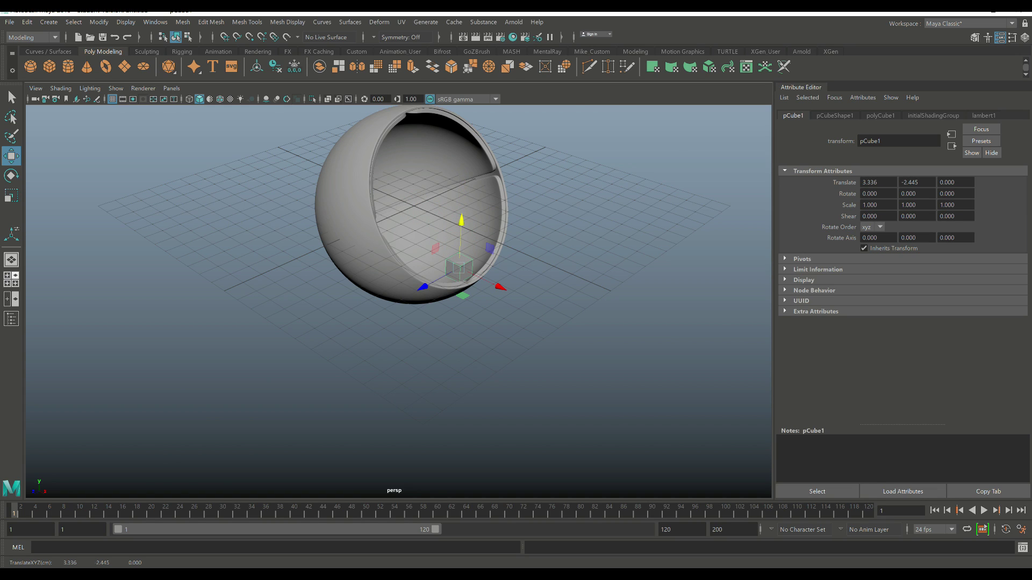
Step: In the side view, stretch the cube along Z to a scale of 4.078
key("space")
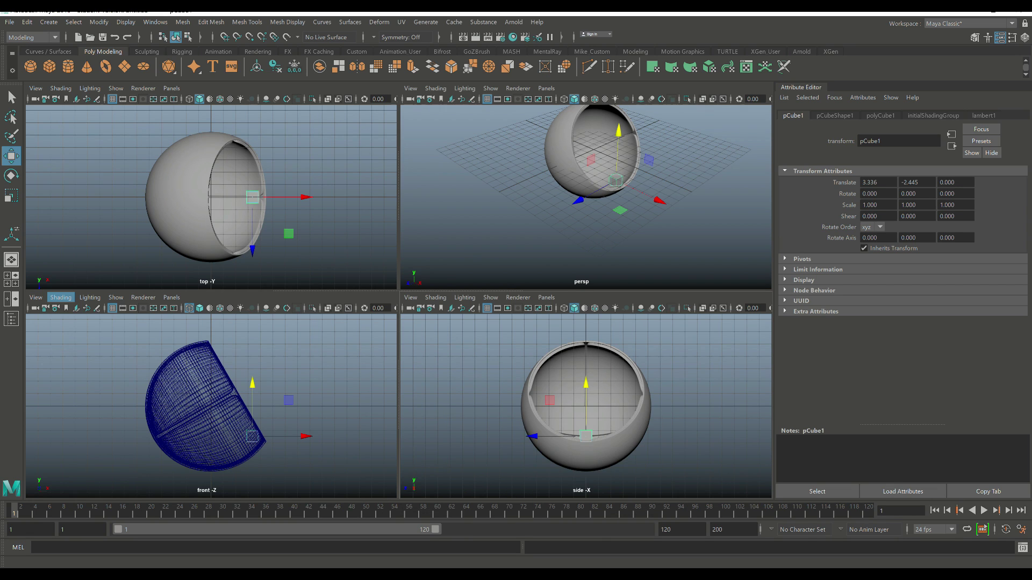
key("space")
scroll(399, 301, "up", 5)
middle_click_drag(398, 323, 407, 261, "alt")
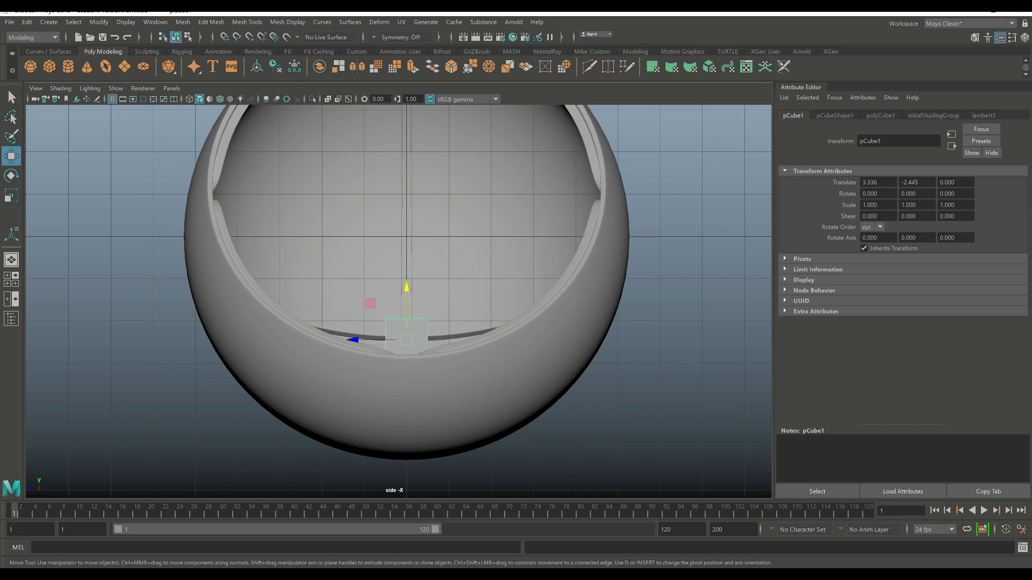
key("r")
left_click_drag(356, 340, 207, 341)
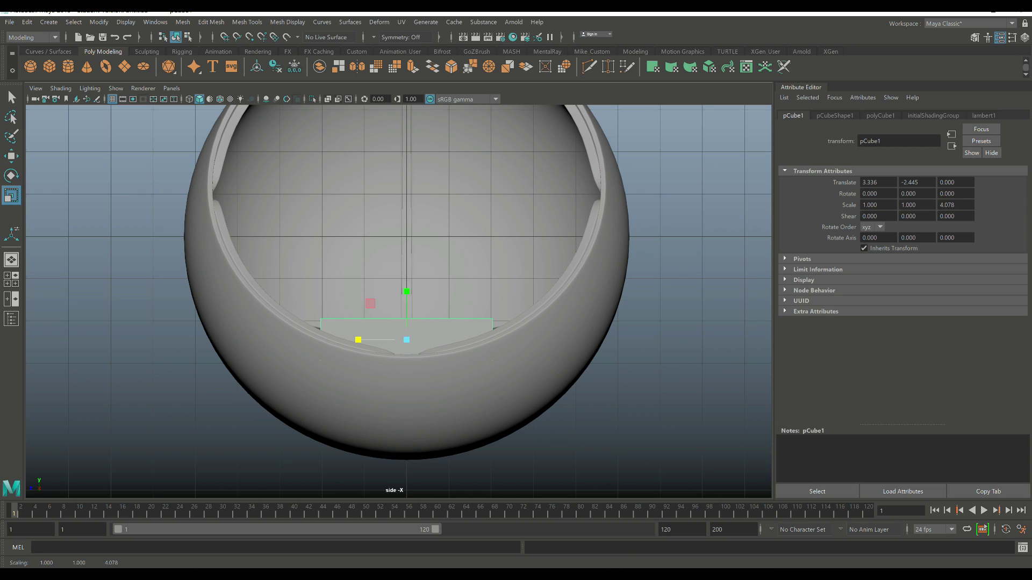
Step: Set the cube's subdivisions to 10 in width, 10 in height and 4 in depth, and deselect it
left_click(835, 115)
left_click(880, 116)
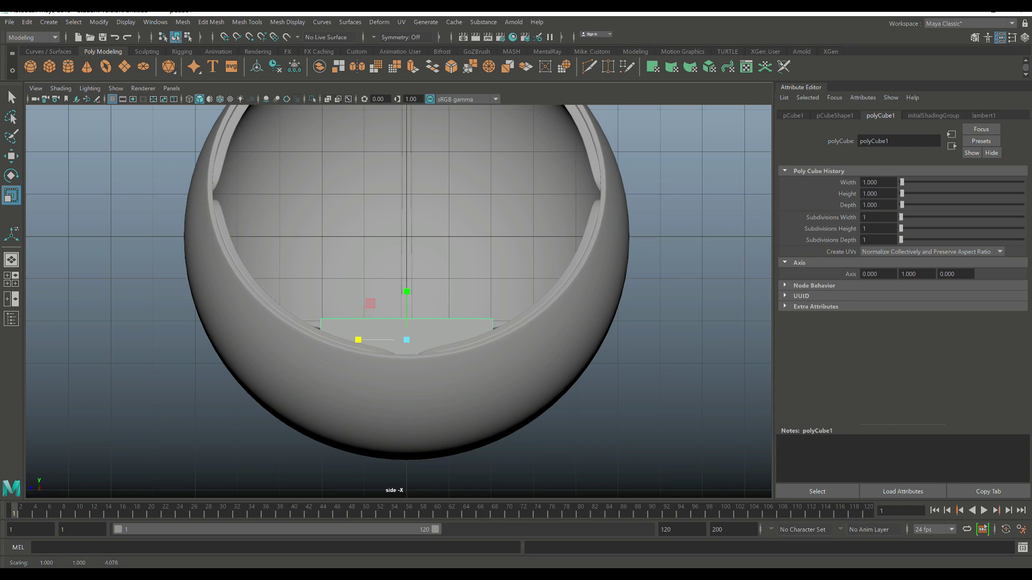
left_click(878, 217)
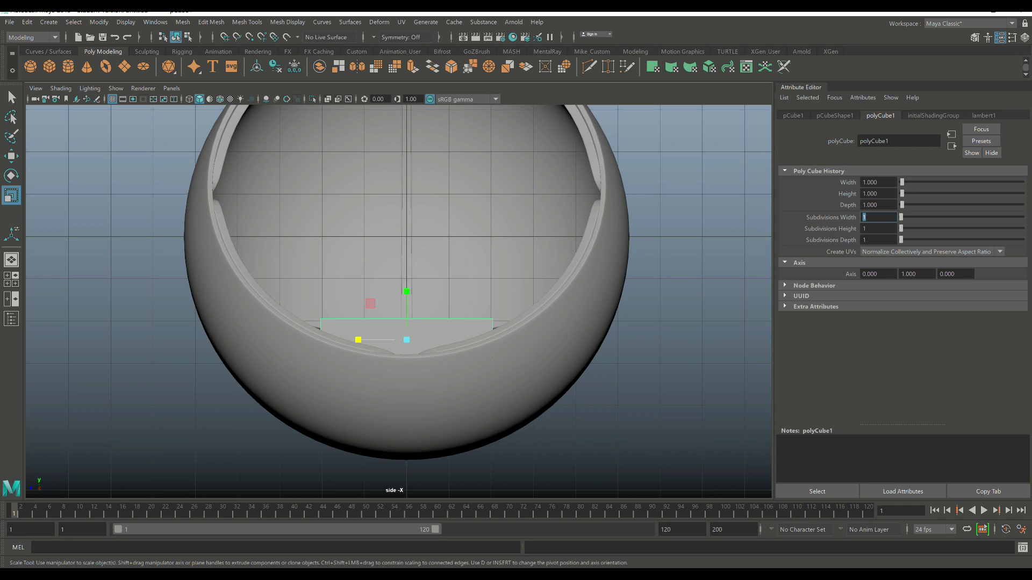
key("Return")
left_click(878, 228)
key("Return")
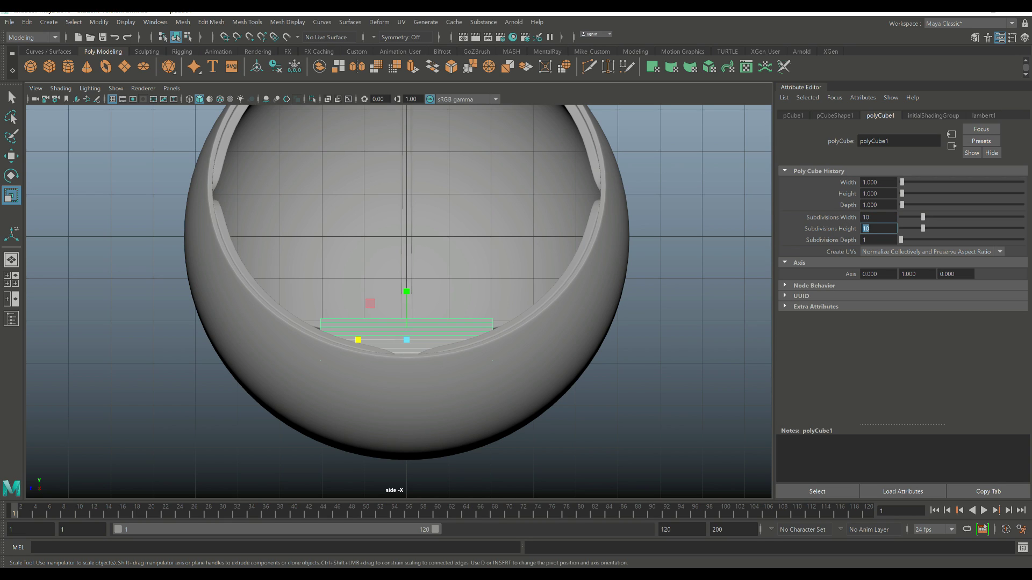
left_click(878, 240)
type("10")
key("Return")
key("Return")
left_click(699, 403)
Step: Switch the side view to wireframe display and hide the outer shell
left_click(612, 301)
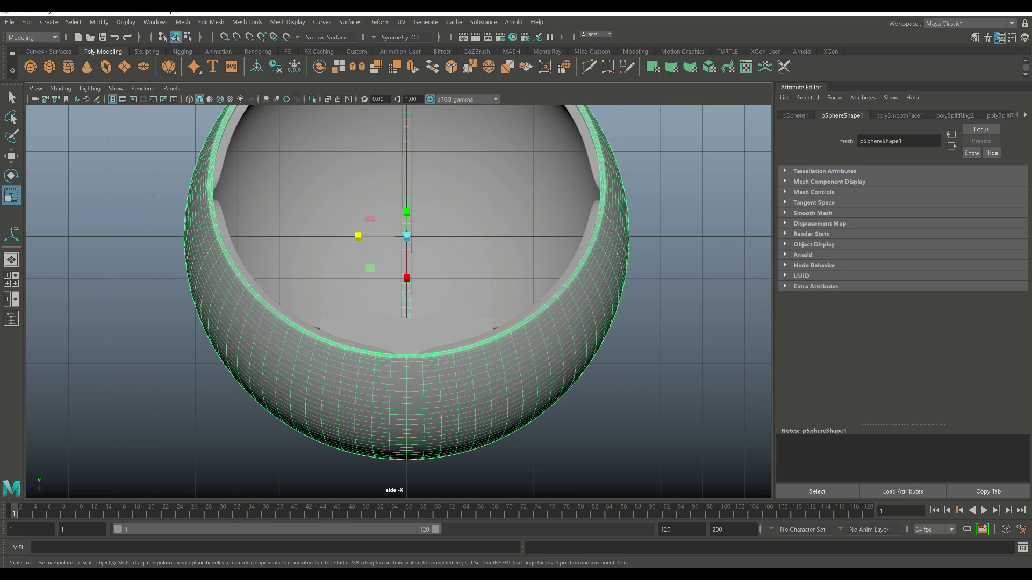
key("4")
scroll(396, 298, "up", 2)
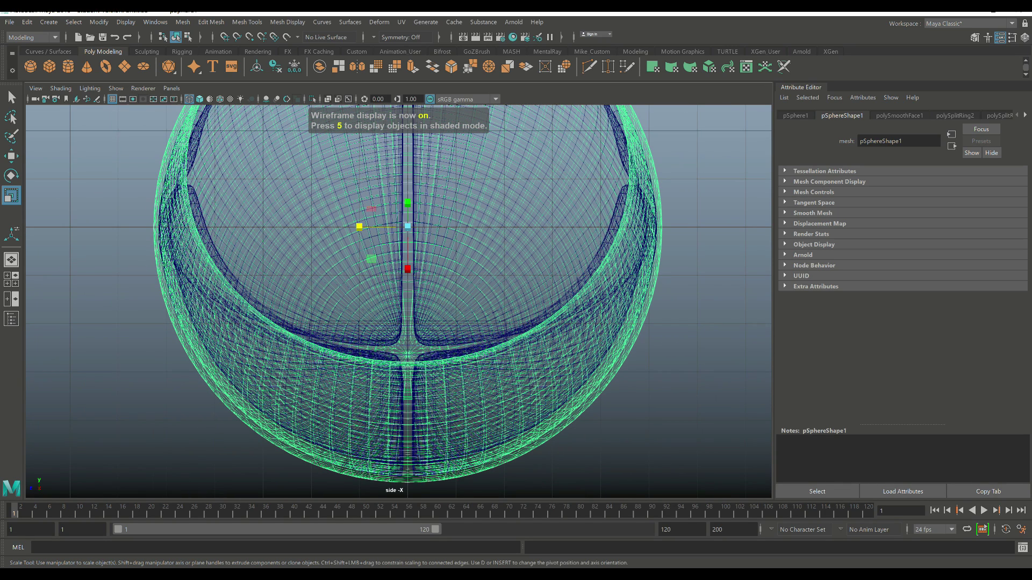
left_click(626, 226)
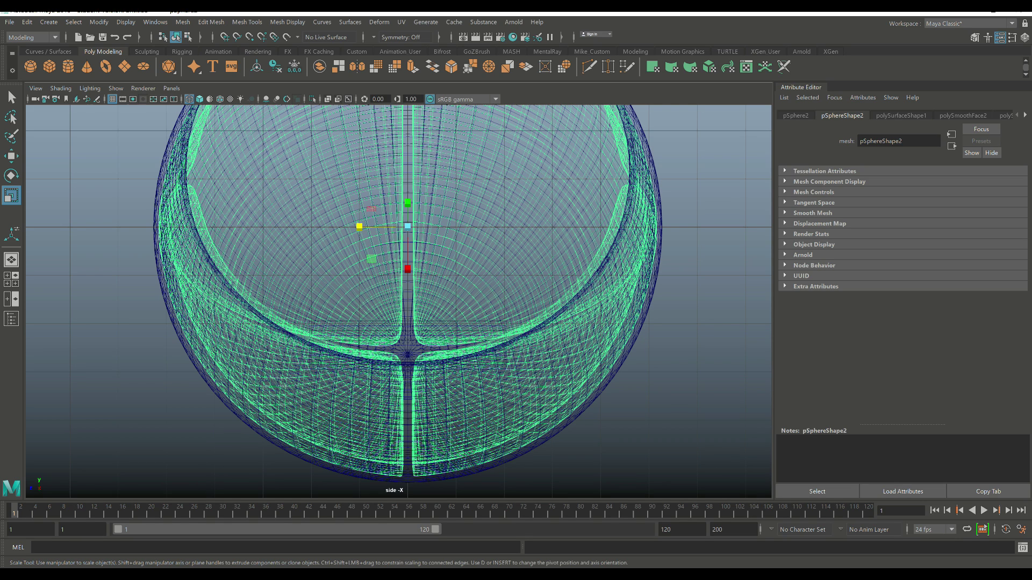
key("ctrl+z")
key("ctrl+h")
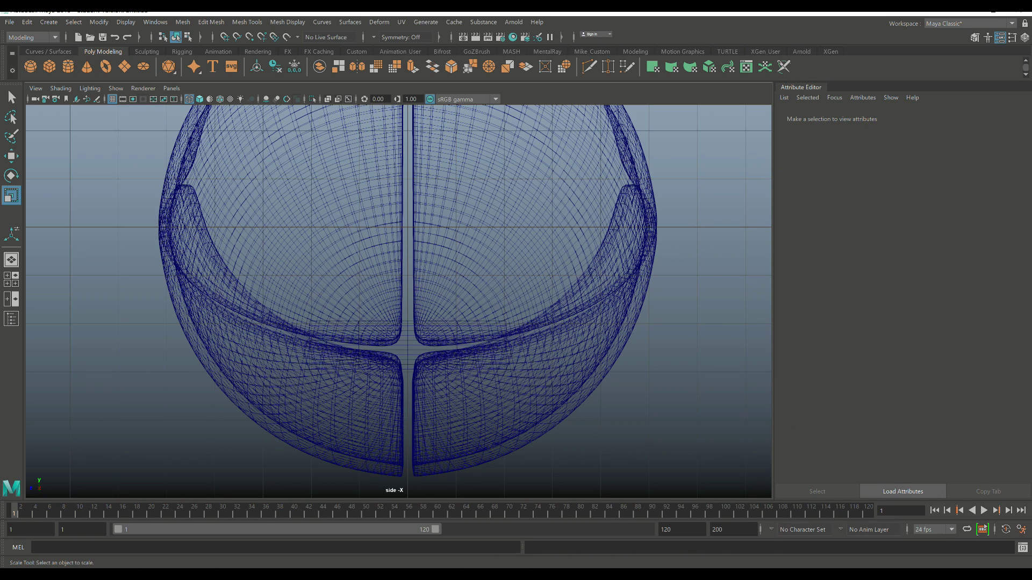
Step: Try to lower the cube's middle edges to Y -2.586, and check the shape in the perspective view
left_click(408, 345)
right_click_drag(407, 304, 371, 285)
scroll(407, 323, "up", 5)
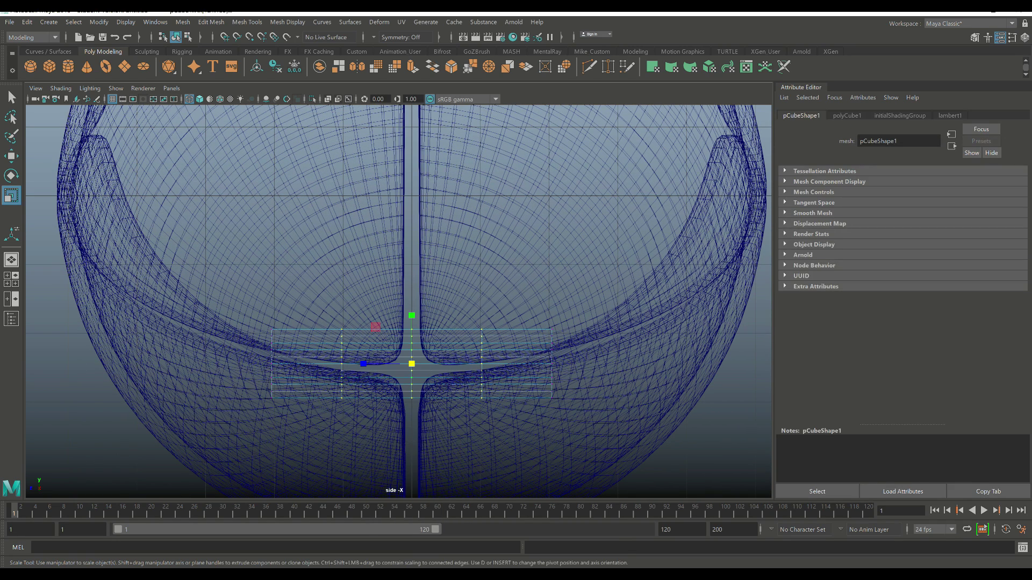
key("w")
left_click_drag(375, 326, 375, 336)
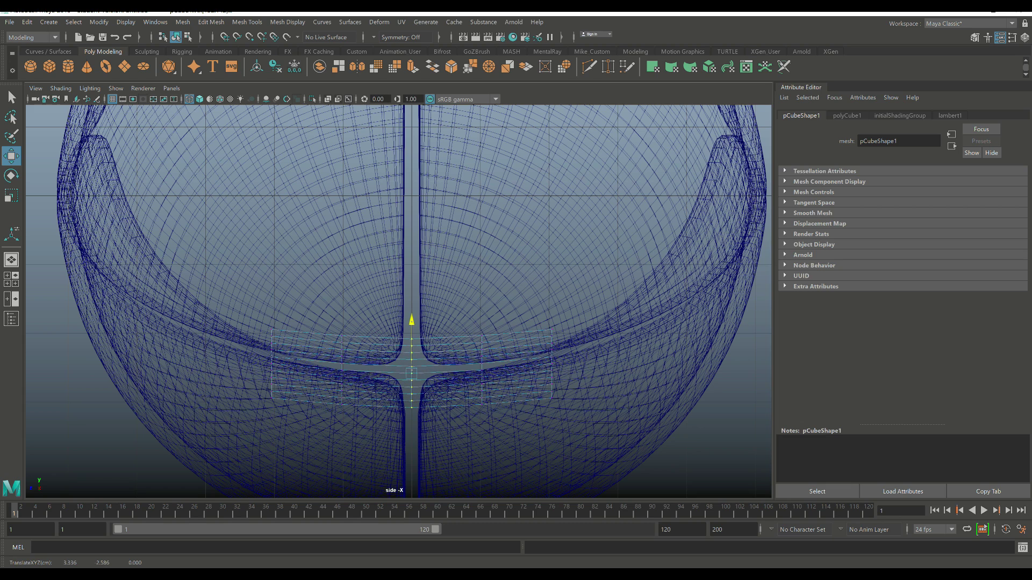
left_click(11, 279)
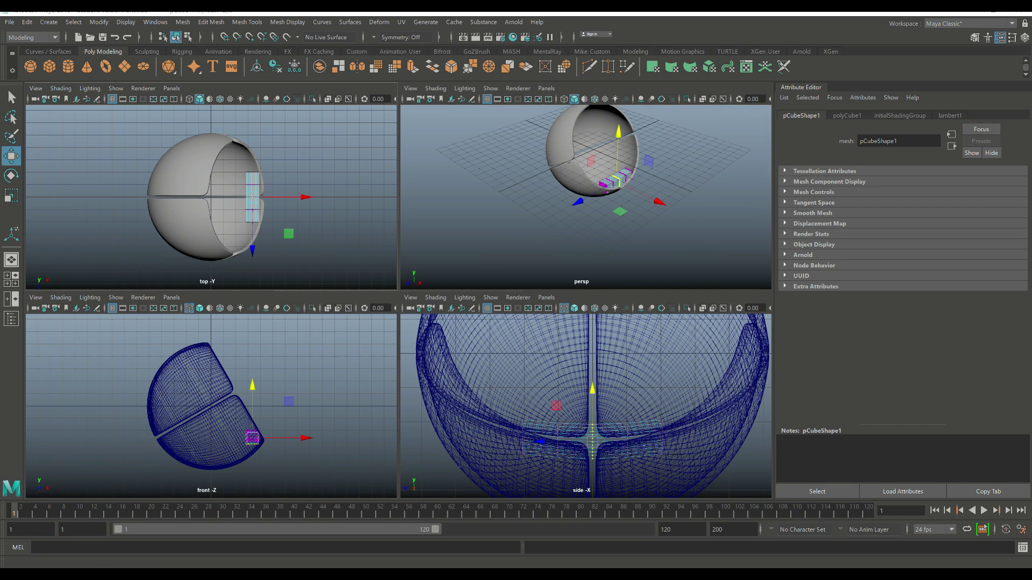
key("space")
key("f")
left_click_drag(398, 301, 402, 335, "alt")
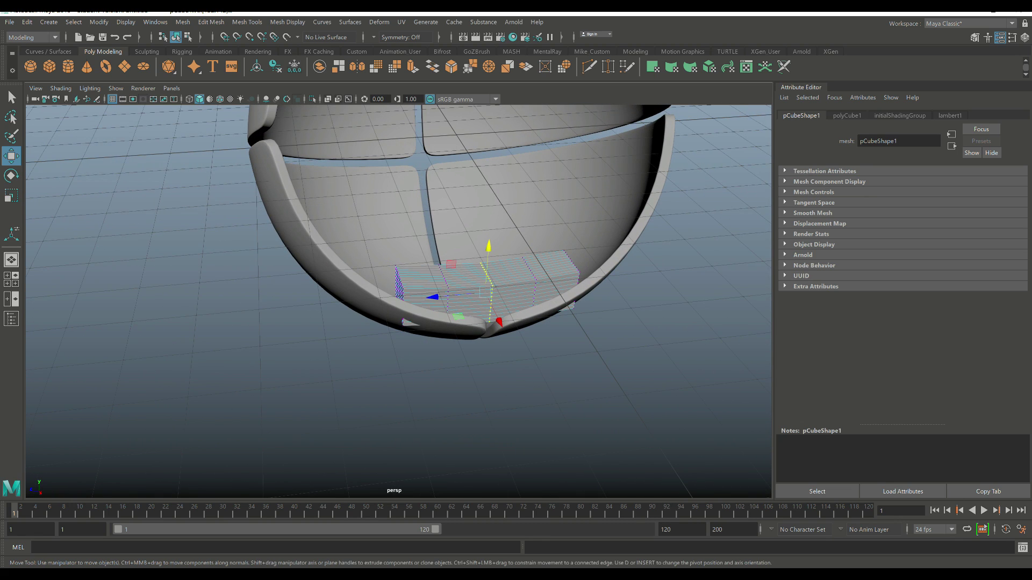
Step: Undo the lowering of the middle edges and the switch to edge selection
key("ctrl+z")
key("ctrl+z")
key("ctrl+z")
key("ctrl+z")
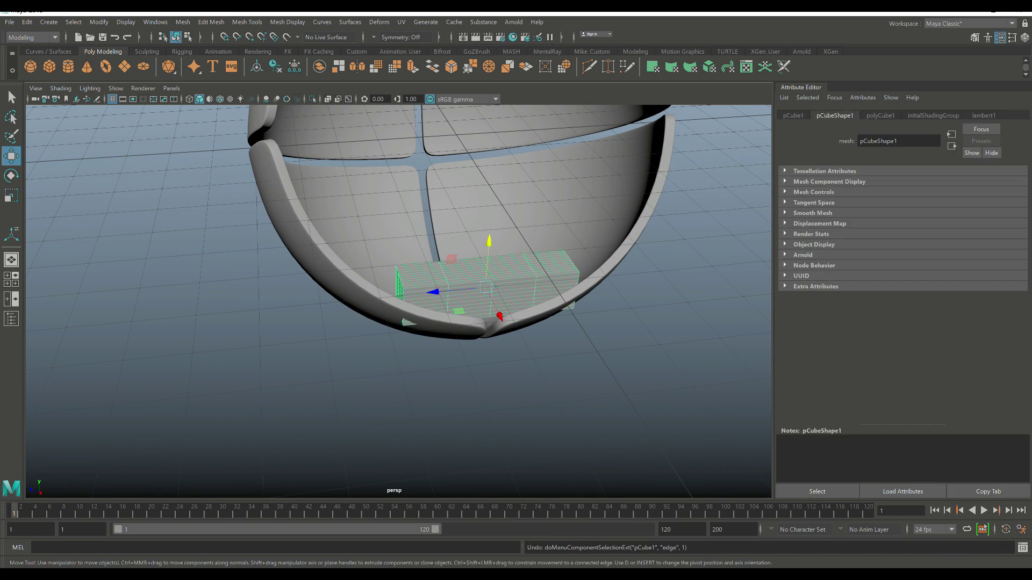
Step: Stretch the box along X and shift it deeper into the lining to about X 2.239
left_click(486, 282)
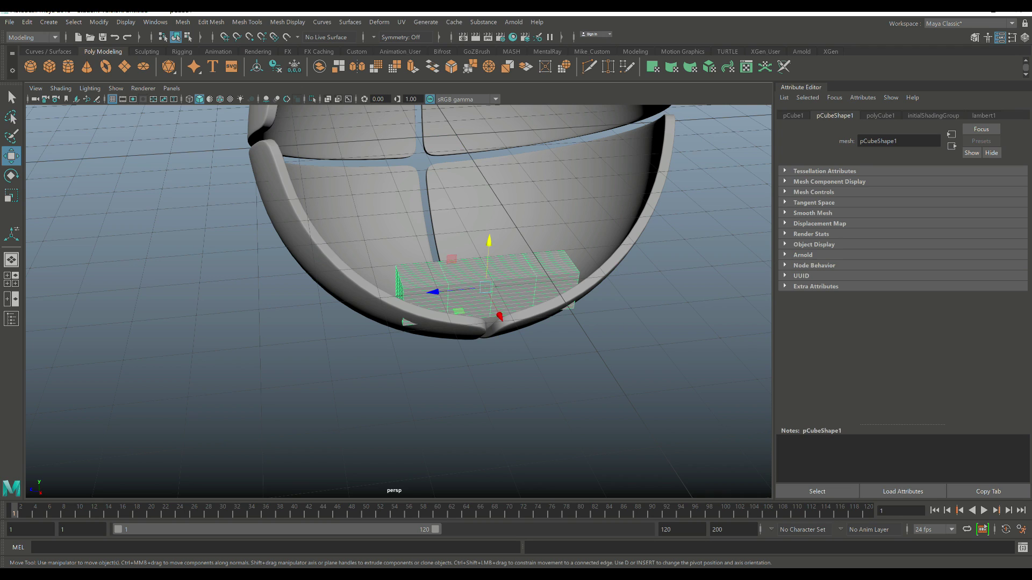
scroll(399, 301, "up", 3)
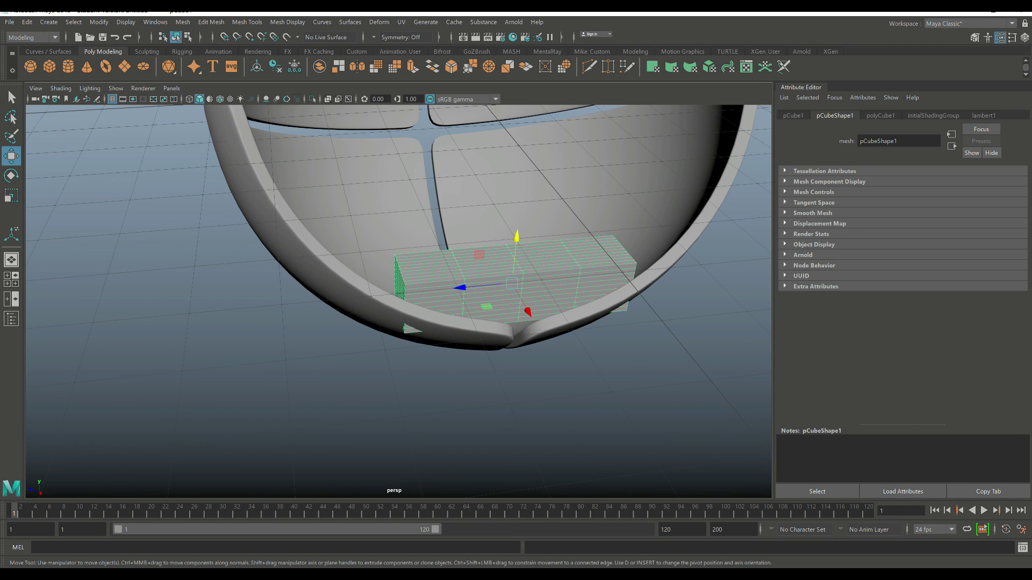
key("r")
left_click_drag(526, 311, 580, 349)
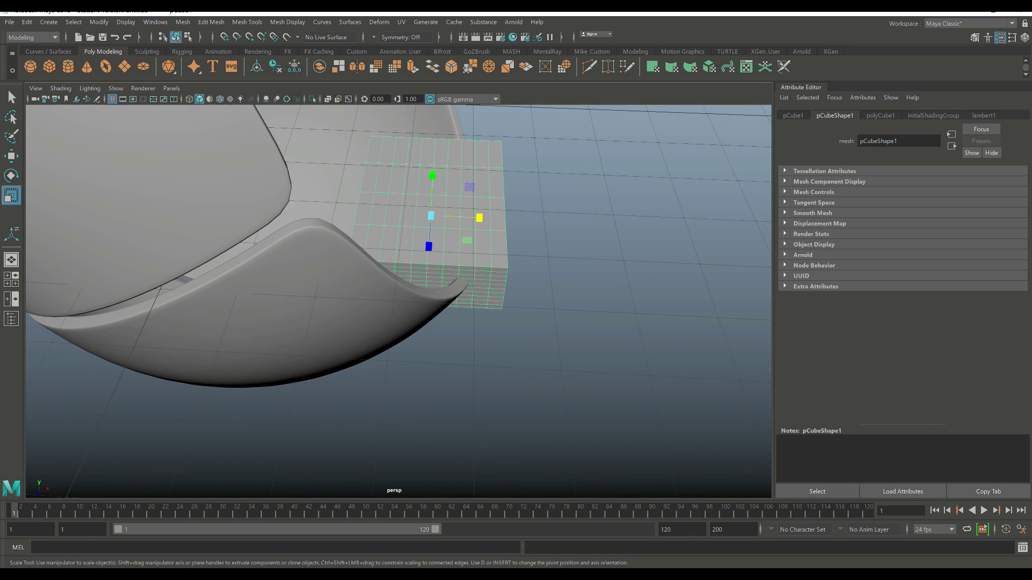
key("w")
left_click_drag(483, 218, 527, 207)
Step: Lower the box's inner edge loops, with the central loop lowest, to curve it downward, and return to object selection
right_click_drag(454, 239, 452, 248)
left_click(452, 253)
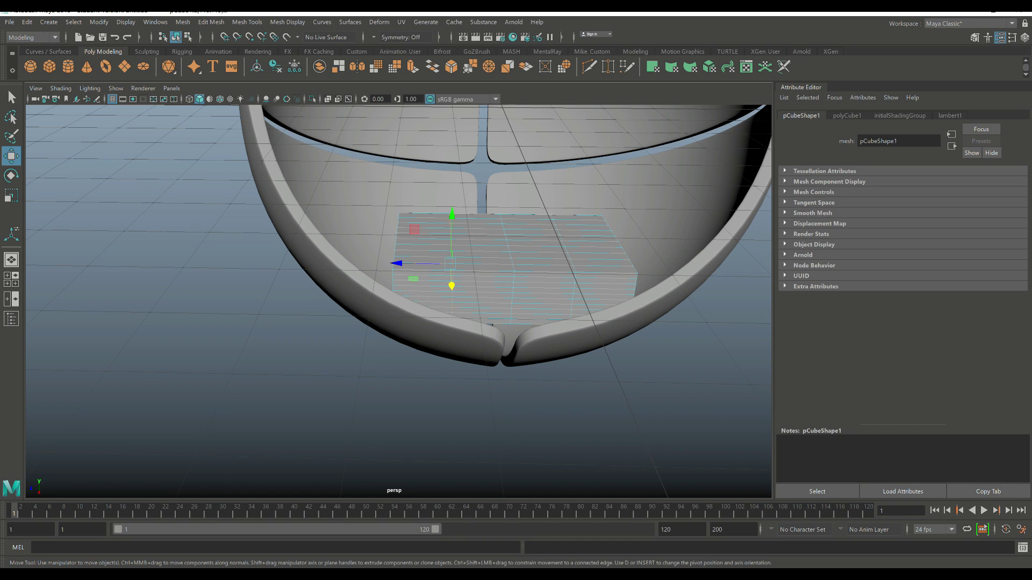
left_click(506, 264)
left_click_drag(508, 216, 507, 228)
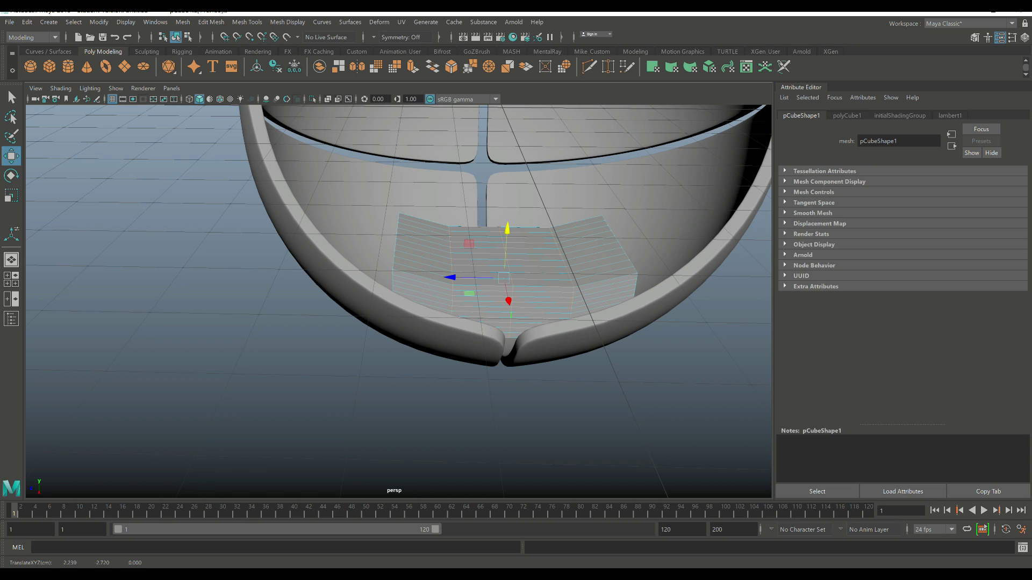
left_click_drag(507, 228, 507, 233)
right_click_drag(559, 257, 616, 235)
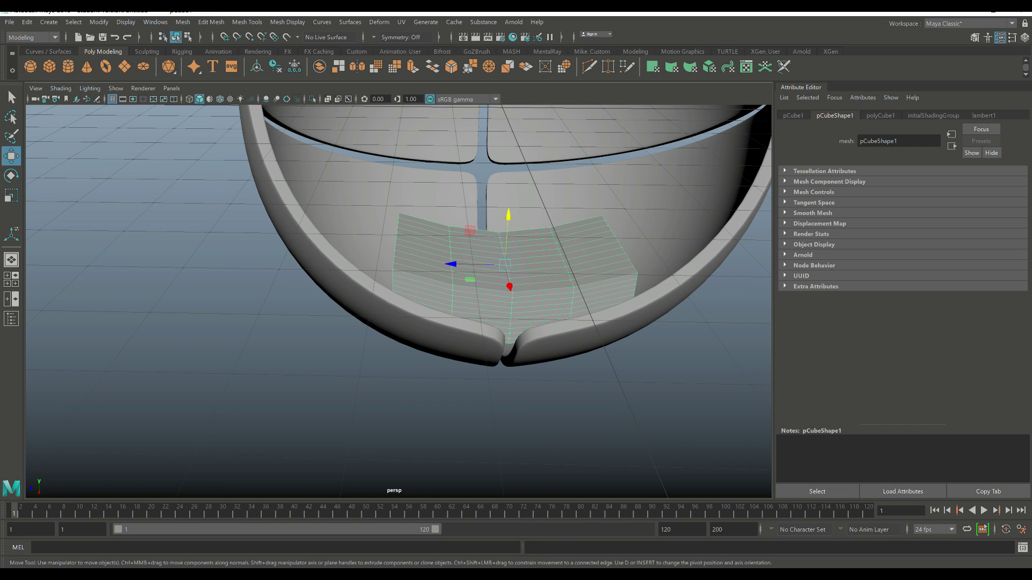
Step: Turn on the box's smooth mesh preview and rescale the box along X
key("3")
left_click_drag(537, 269, 427, 274, "alt")
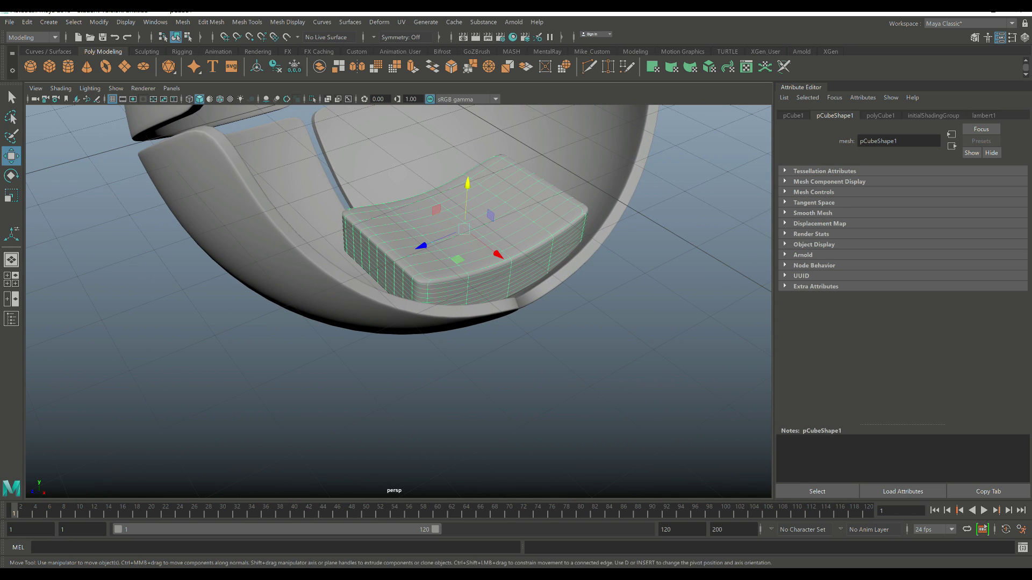
key("r")
left_click_drag(495, 252, 401, 225)
Step: Select the box's central edges, enable soft selection and lower them to deepen the curve of the top
key("w")
right_click_drag(507, 256, 511, 290)
left_click(511, 290)
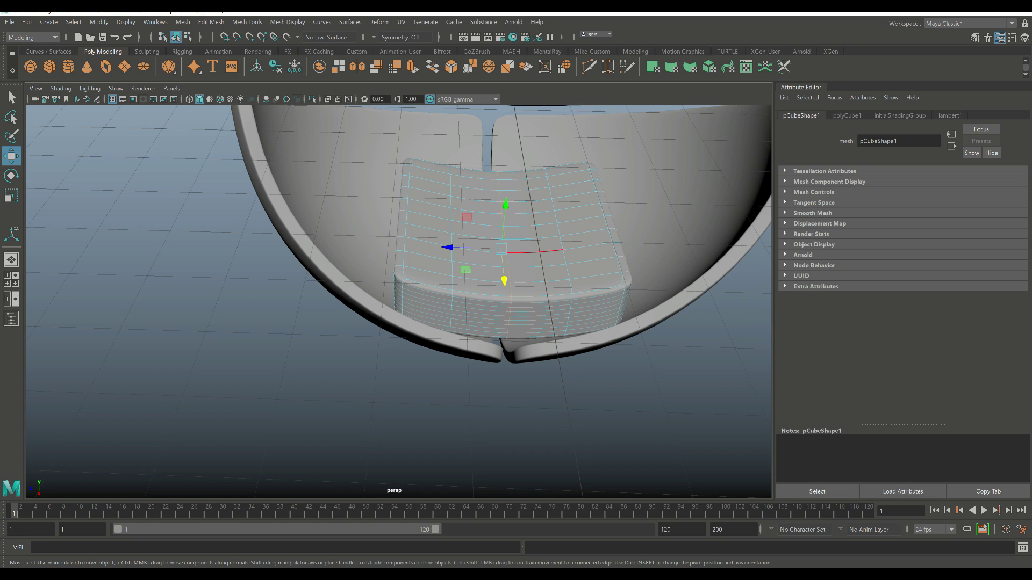
key("b")
left_click_drag(505, 204, 575, 231)
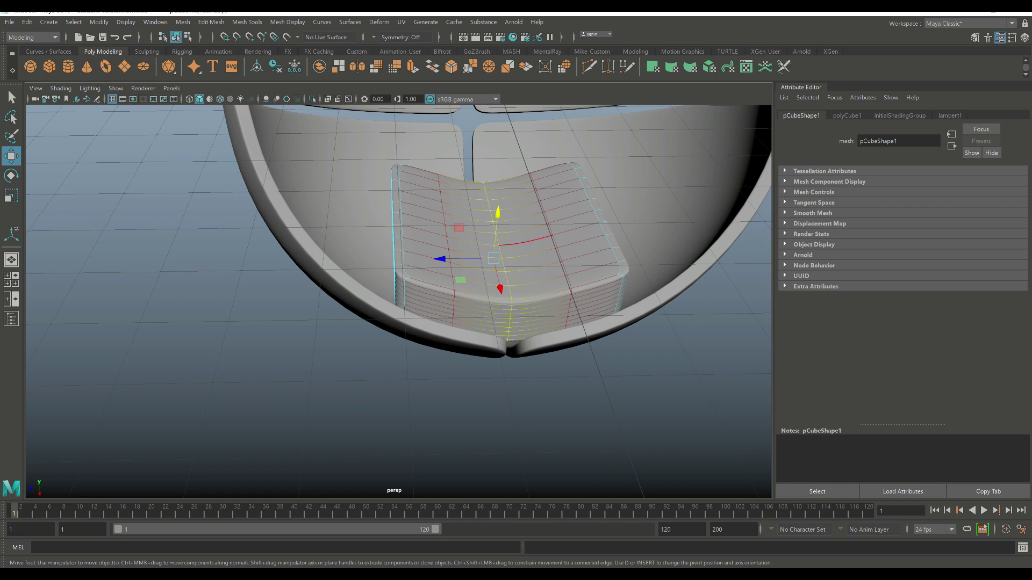
Step: Slightly scale the soft-selected central edges along Z, then return to object selection and widen the whole box along Z
key("r")
left_click_drag(445, 259, 445, 258)
right_click_drag(498, 253, 592, 233)
left_click_drag(448, 231, 362, 225)
Step: Reshape the box's front edge loops with soft selection into a raised, wider rounded roll
right_click_drag(505, 275, 511, 248)
left_click(548, 265)
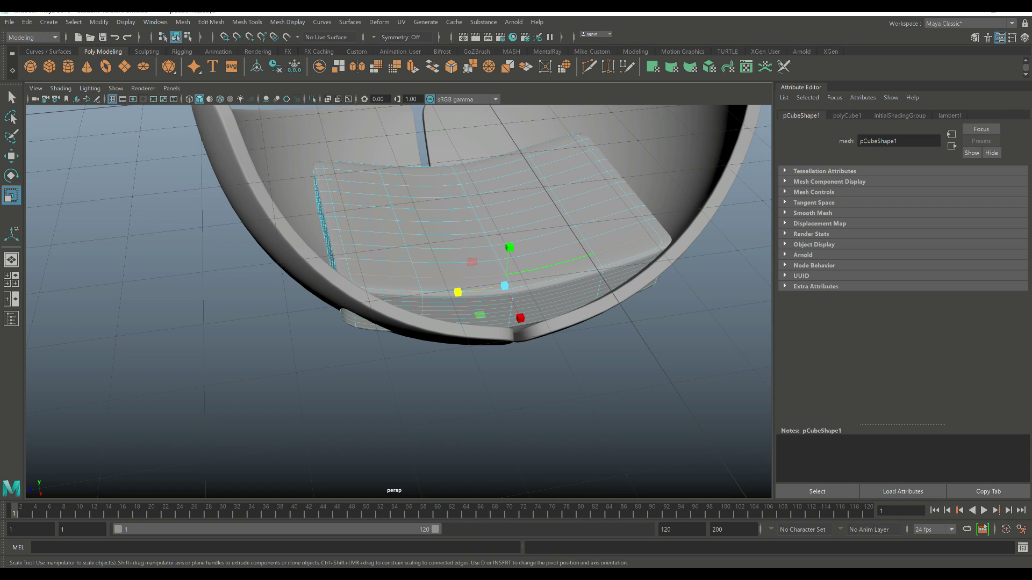
key("b")
key("w")
left_click_drag(509, 243, 570, 205)
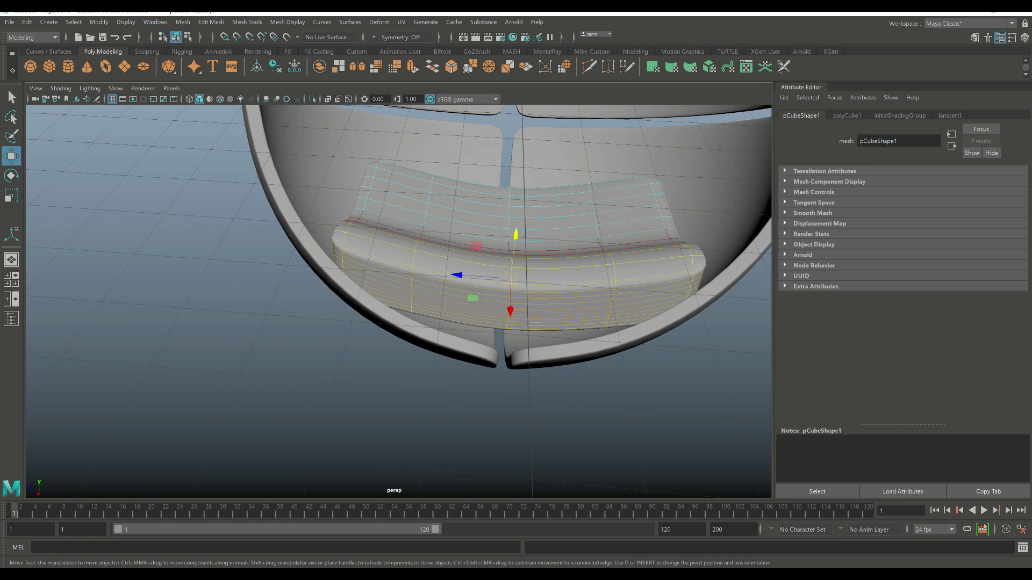
Step: Undo the last seat edit, lower the seat's central edges into a deeper curve and clear the selection
right_click(511, 225)
key("ctrl+z")
left_click_drag(512, 206, 236, 225)
left_click(264, 191)
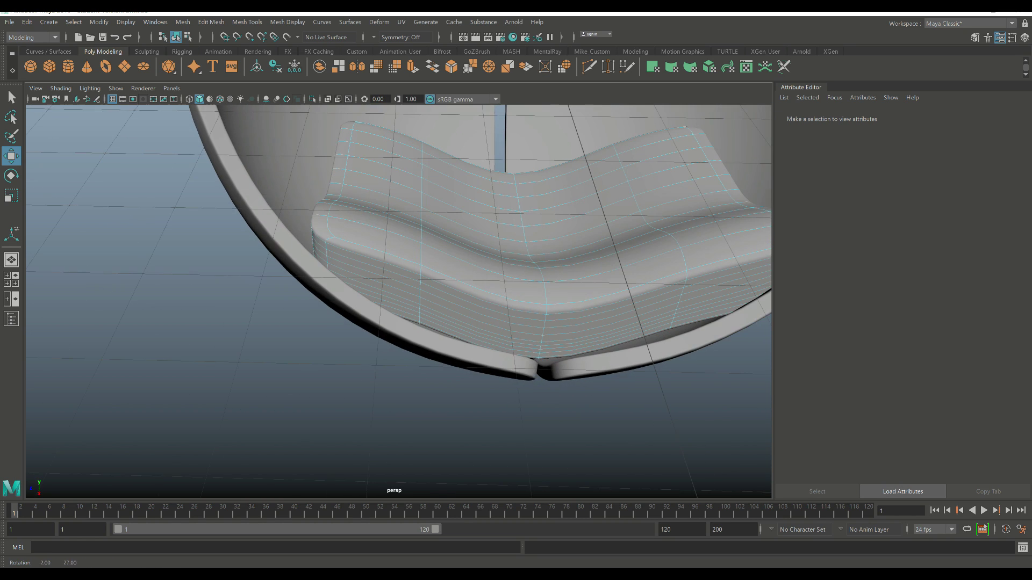
Step: Select the seat's central edge loop and reshape the seat's curve by moving it vertically with soft selection
double_click(421, 253)
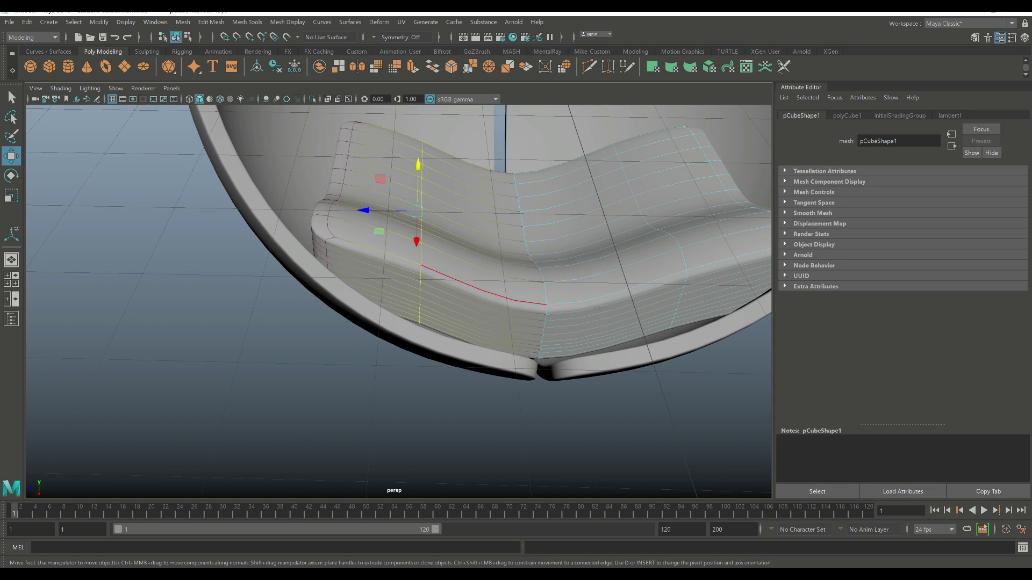
double_click(532, 249)
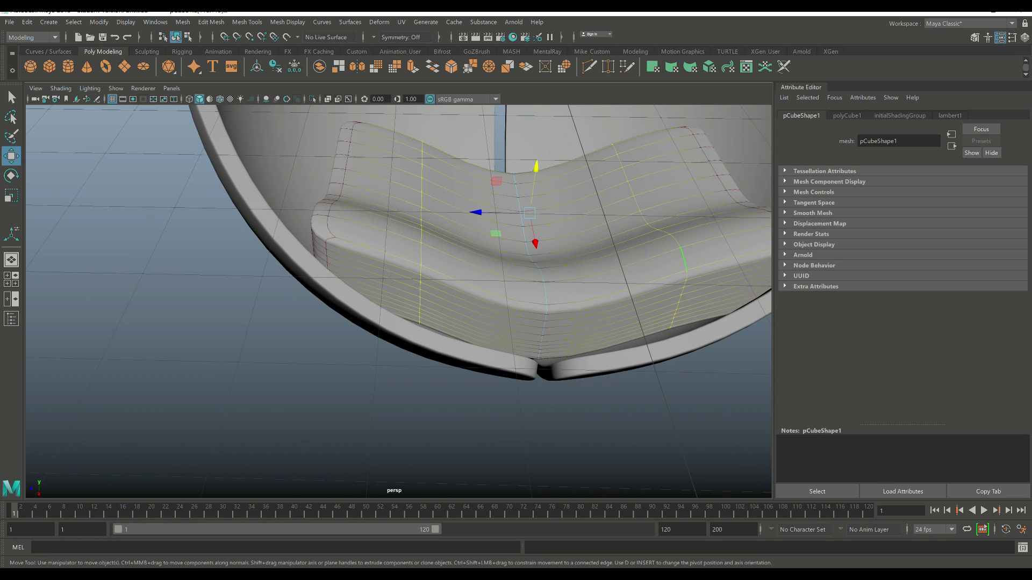
double_click(570, 157)
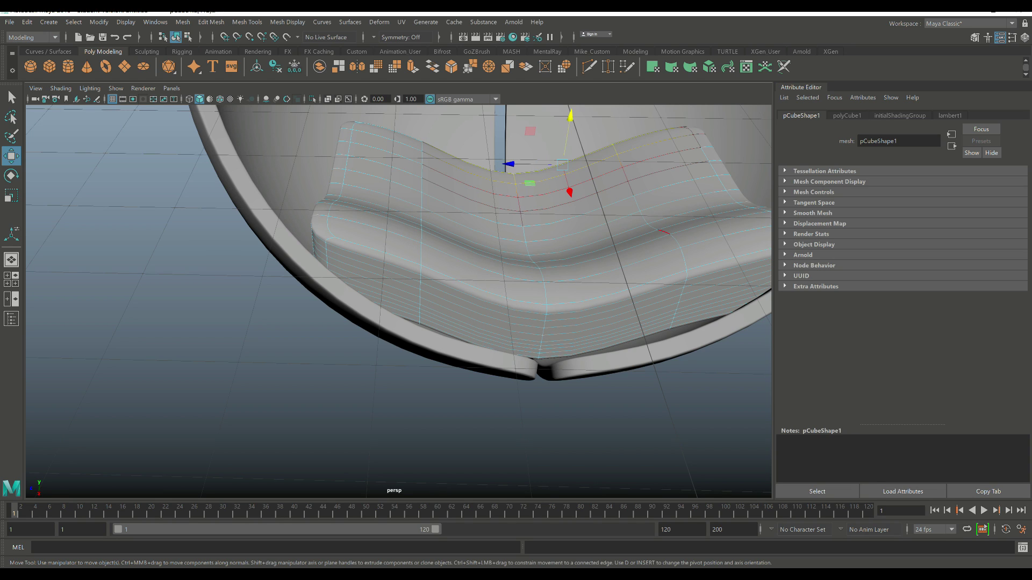
double_click(666, 235, "shift")
double_click(533, 252)
left_click_drag(536, 166, 451, 269)
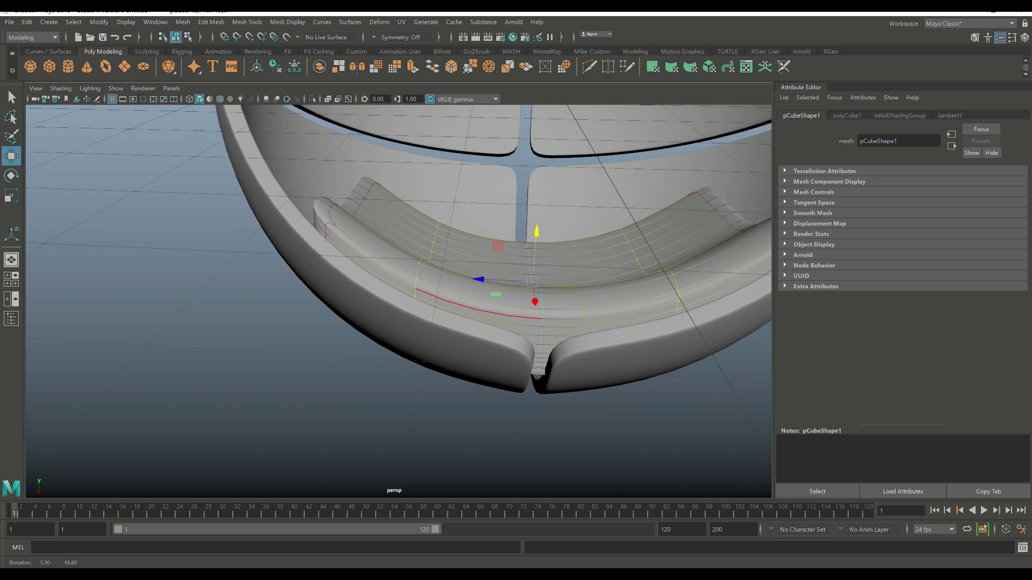
Step: Switch the seat to vertex editing and move its lower front-centre vertices along X with soft selection
left_click(162, 376)
left_click_drag(376, 269, 398, 301, "alt")
left_click(543, 271)
right_click(516, 293)
scroll(516, 293, "up", 5)
left_click(526, 228)
key("F8")
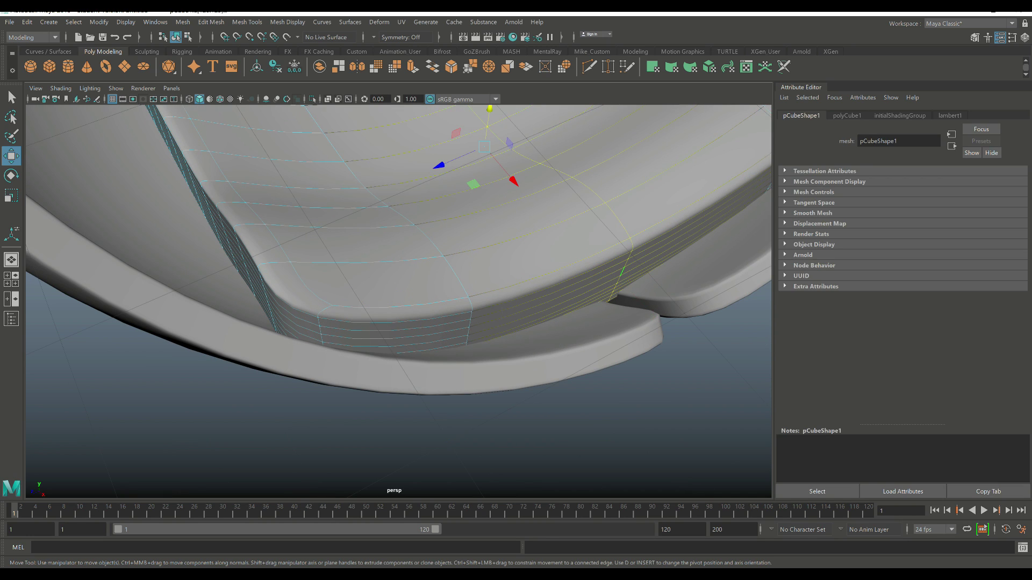
left_click_drag(533, 290, 511, 298, "alt")
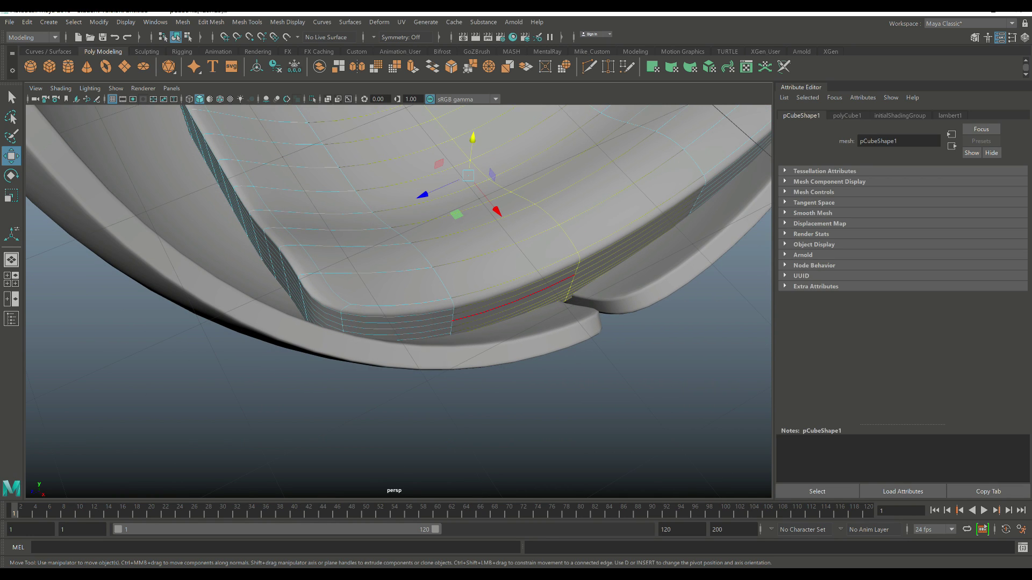
right_click_drag(581, 279, 529, 280)
left_click_drag(530, 280, 462, 253, "alt")
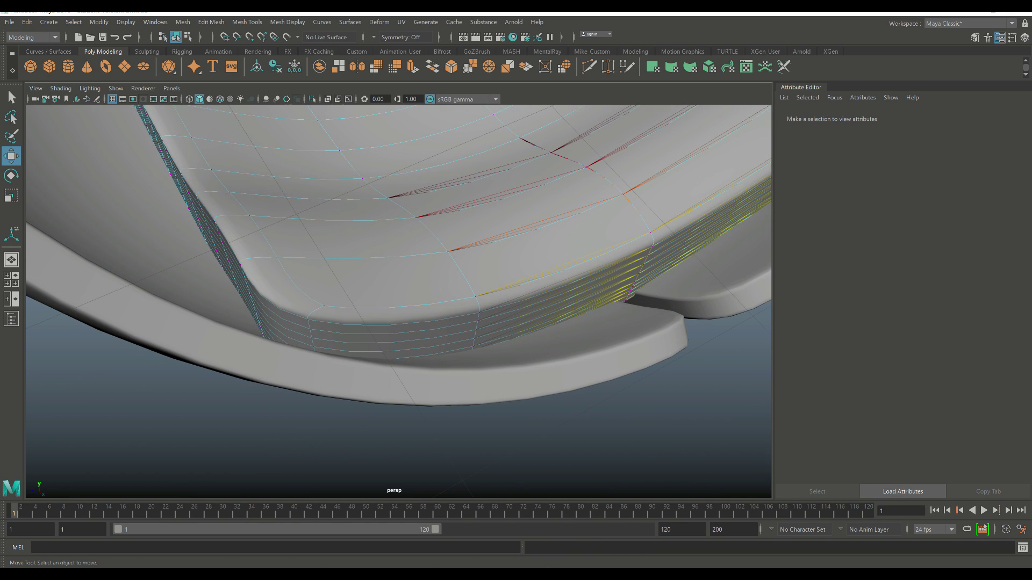
left_click(635, 280)
left_click_drag(671, 321, 613, 301)
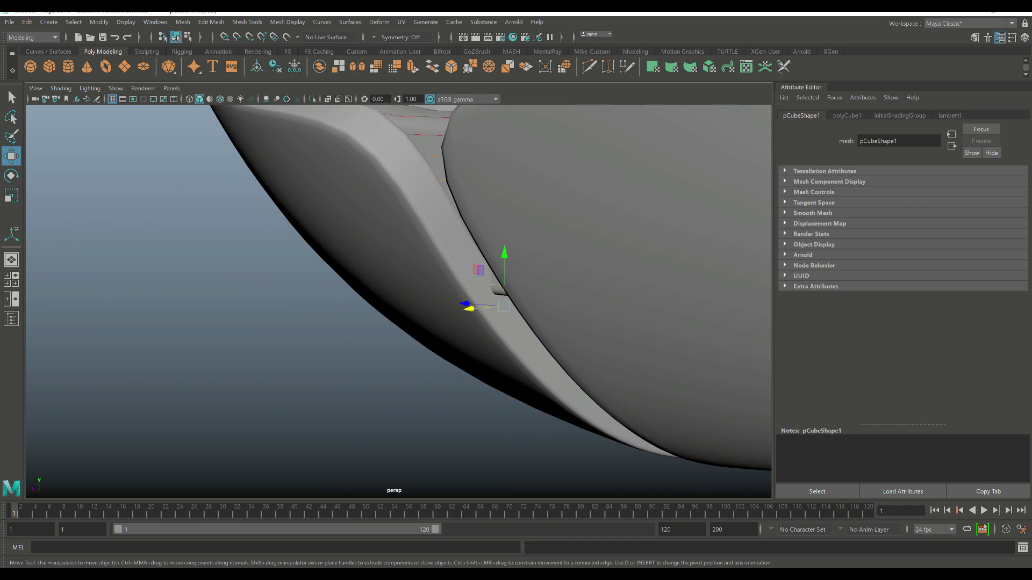
Step: Reduce the soft selection radius and move the seat's front-centre vertices along X towards the shell's rim
left_click_drag(505, 301, 586, 304, "alt")
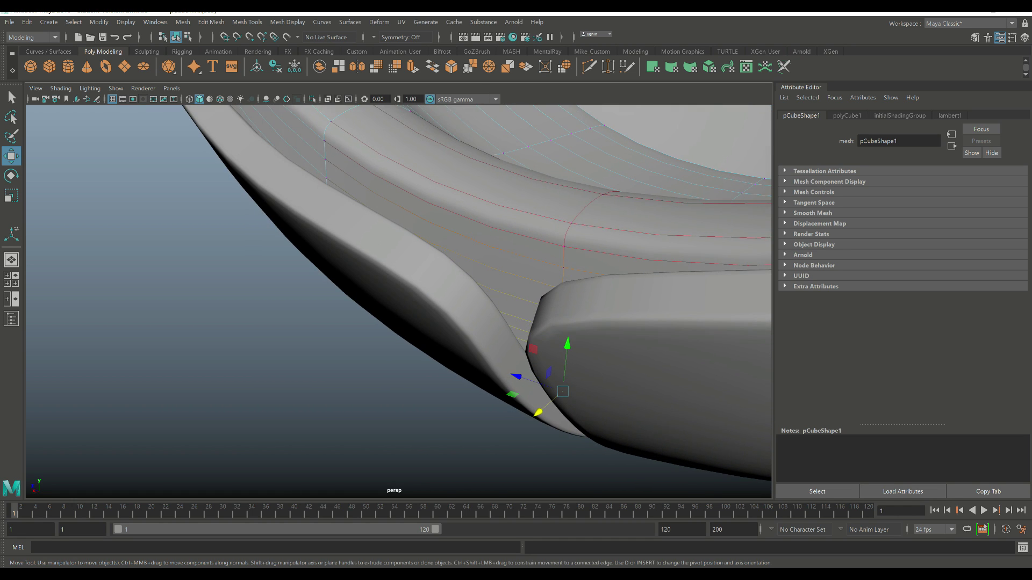
double_click(564, 242)
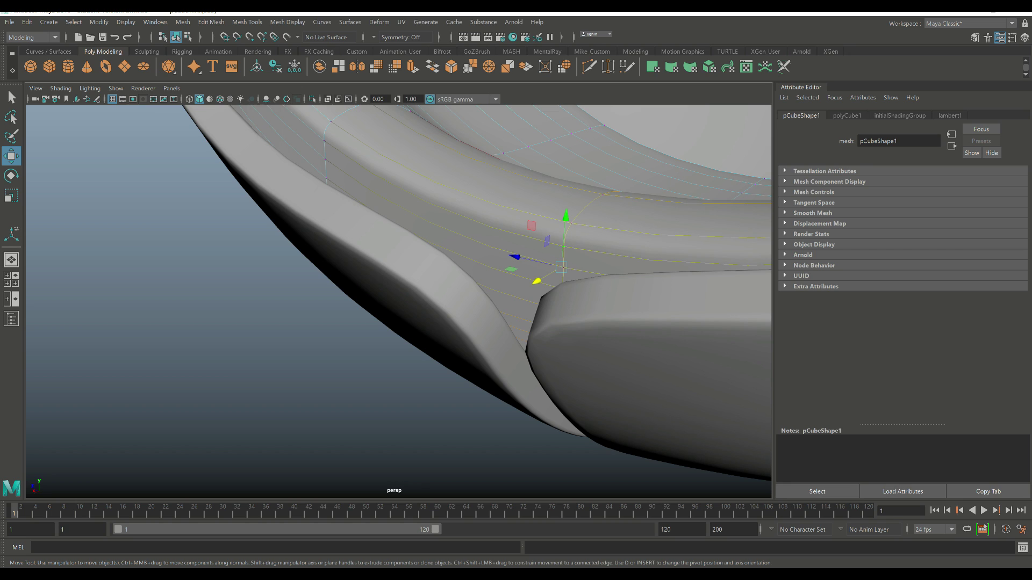
key("b")
left_click_drag(562, 268, 226, 265)
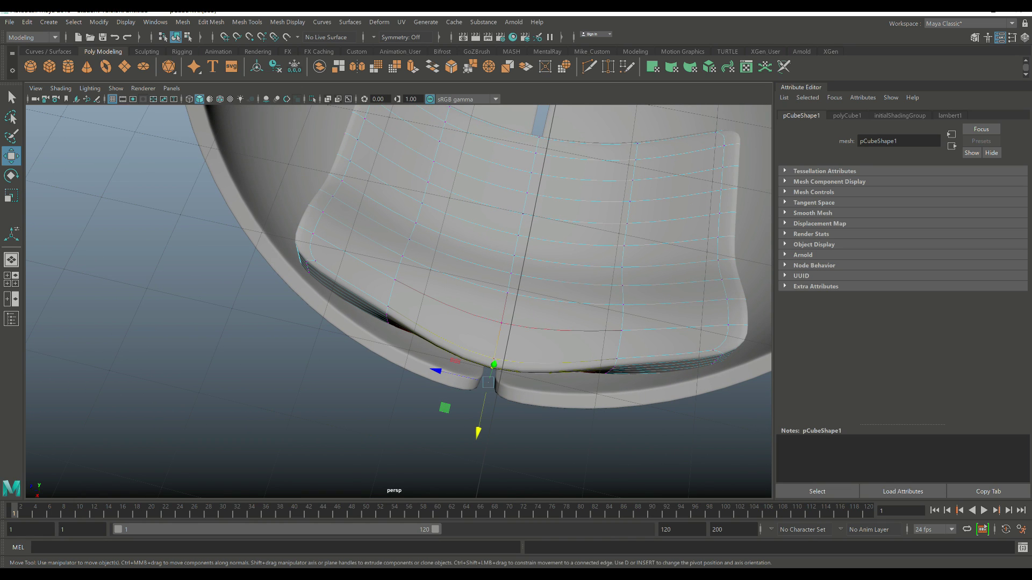
Step: Select the front-edge vertices on both sides of the seat's centre and move them forward along X
left_click(387, 306)
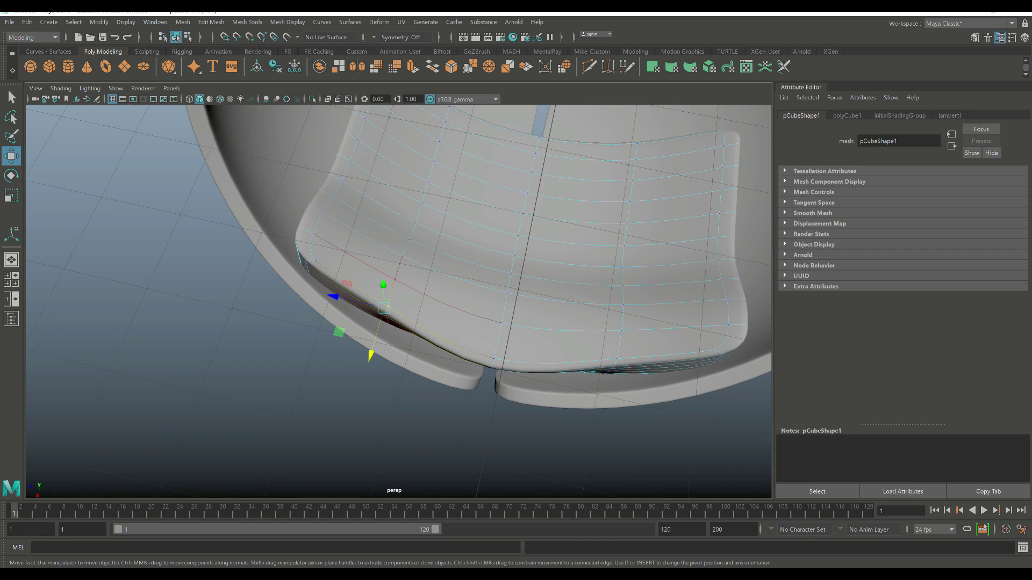
double_click(617, 359, "shift")
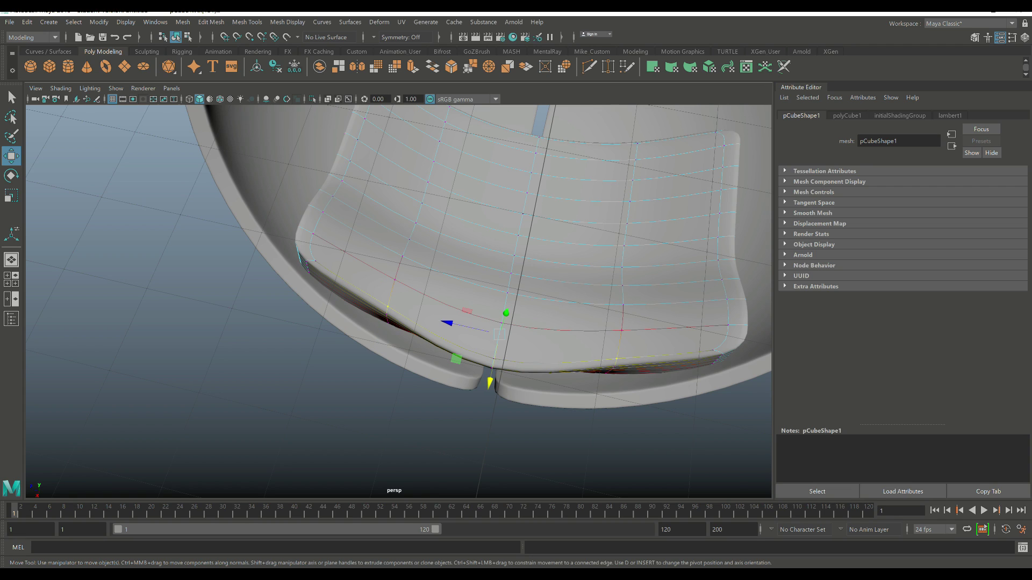
left_click_drag(490, 383, 459, 371)
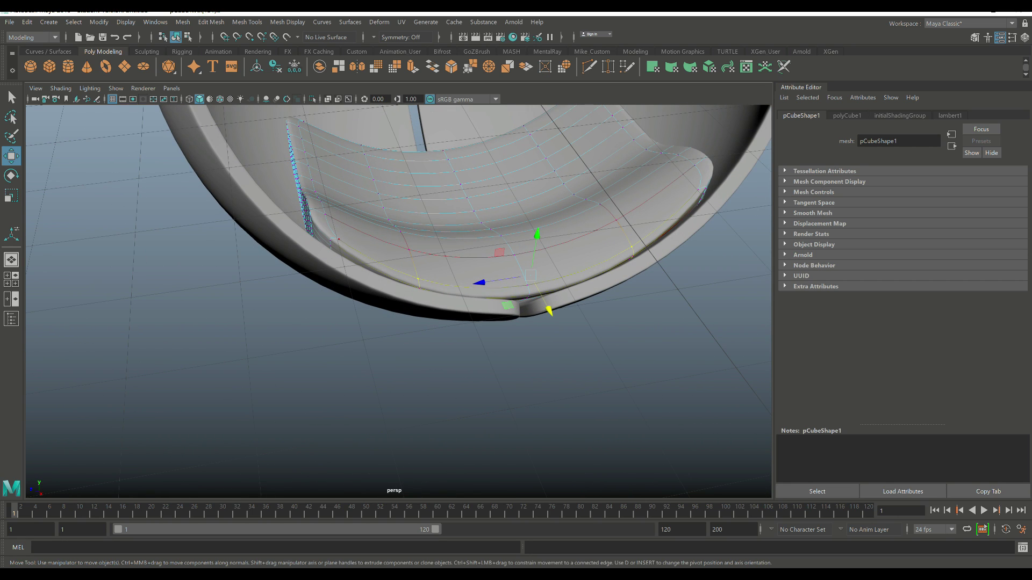
Step: Select the vertices at both outer front corners of the seat and adjust their position inside the shell
left_click(312, 223)
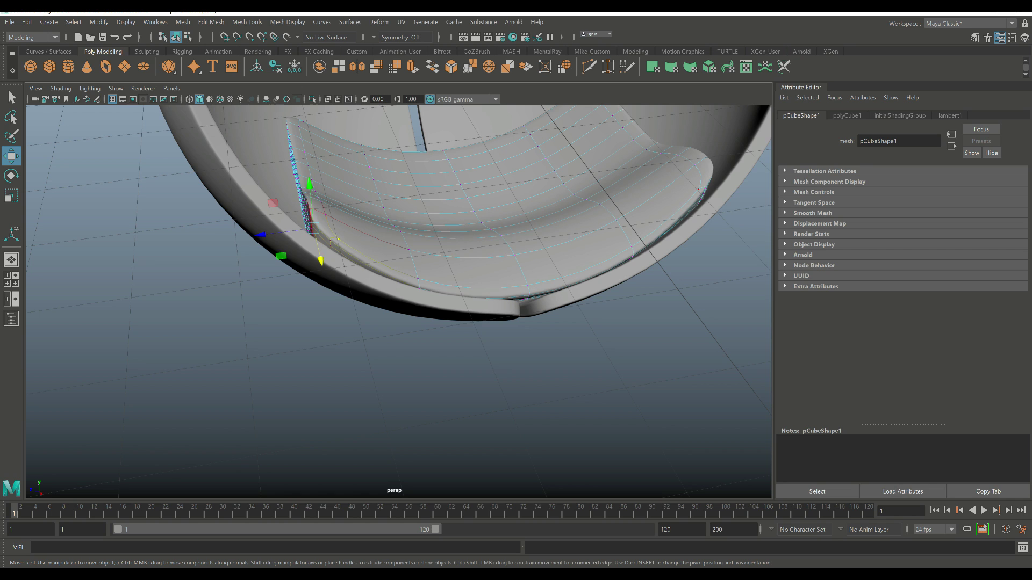
left_click(699, 190)
left_click_drag(398, 301, 424, 274, "alt")
left_click_drag(380, 173, 430, 148)
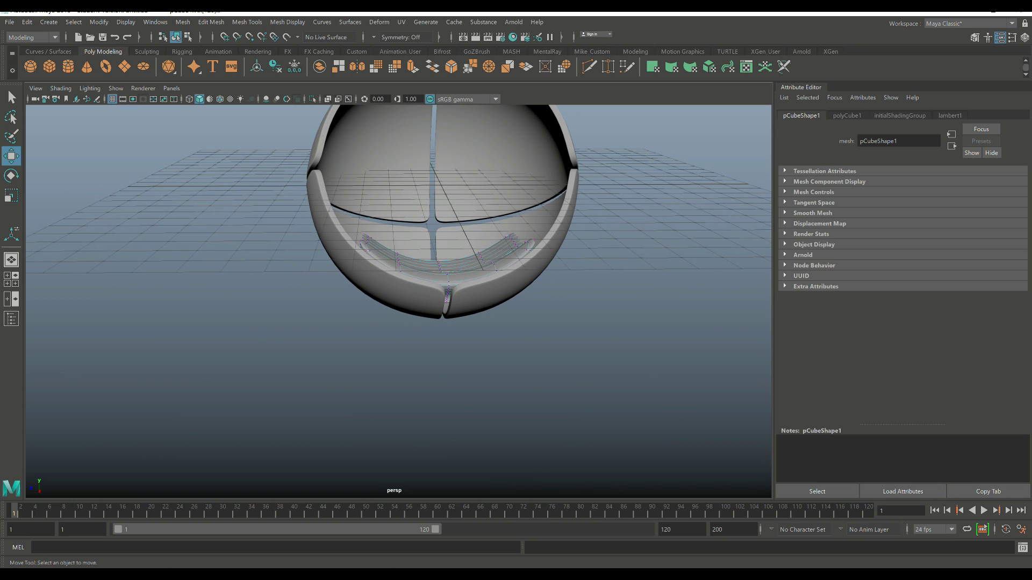
Step: Reselect the seat's two outer front corner vertices and lower them slightly
scroll(399, 219, "up", 5)
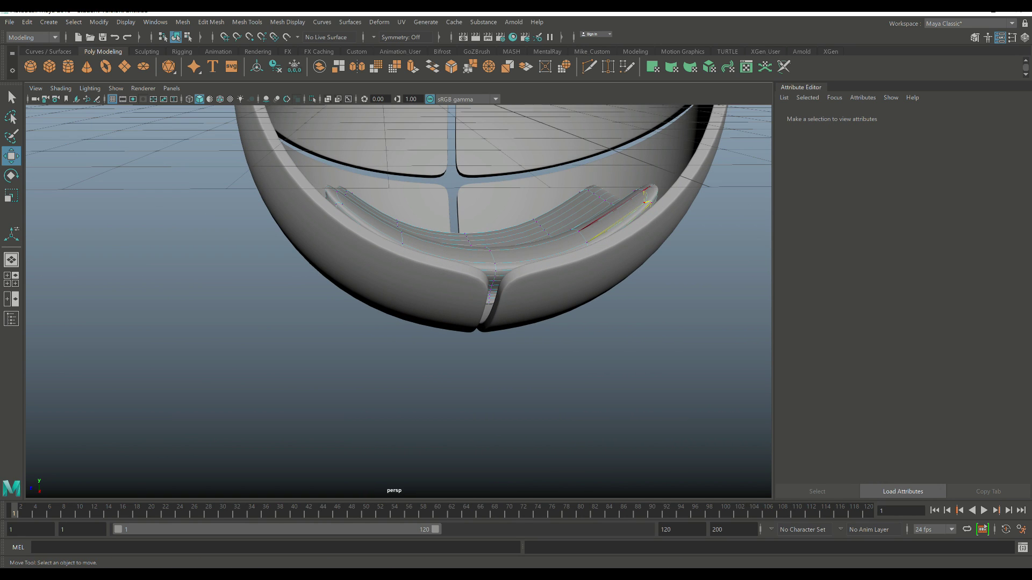
left_click(644, 199)
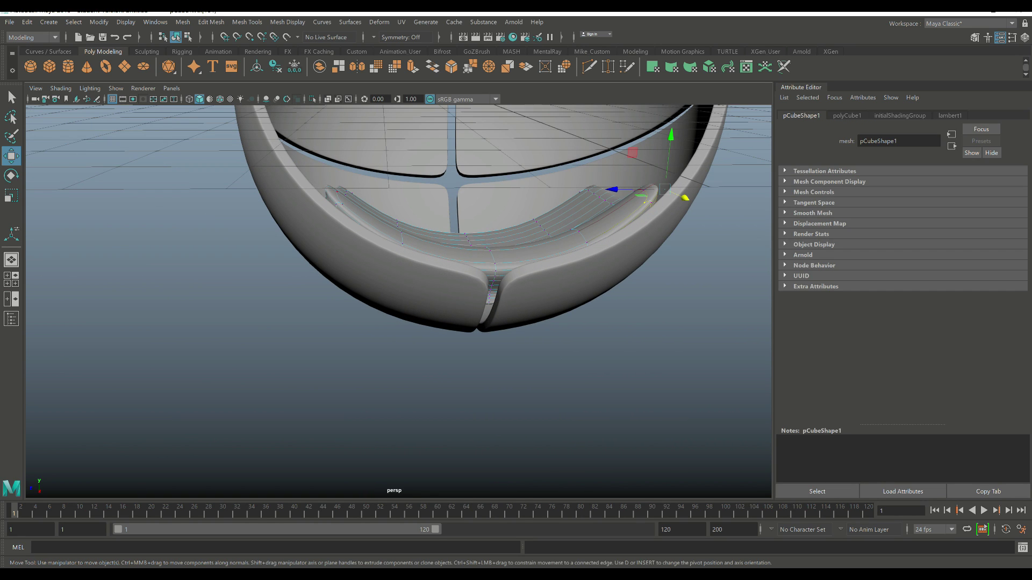
left_click(341, 204, "shift")
left_click_drag(497, 137, 497, 146)
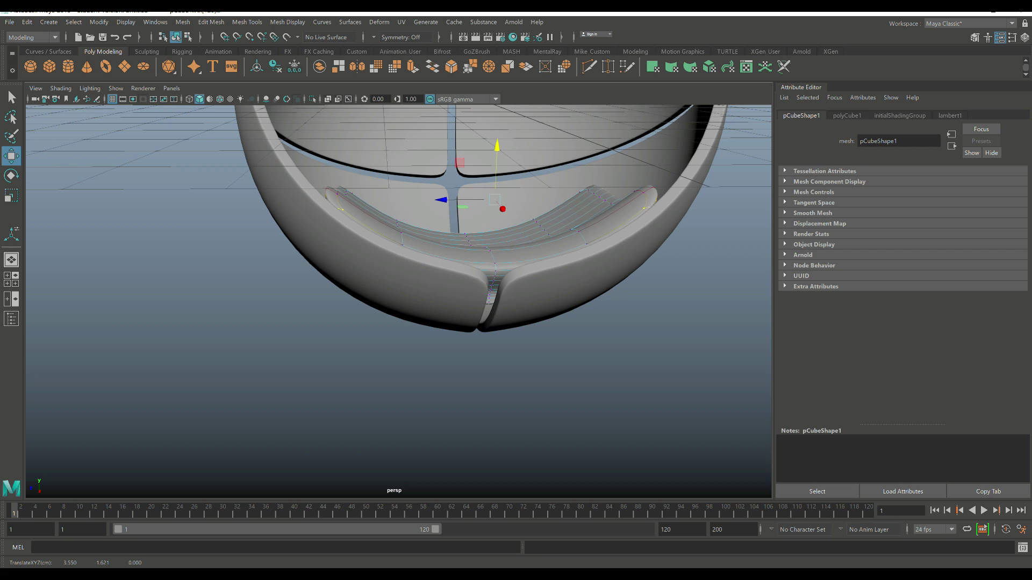
Step: Return to object selection and apply Smooth to the seat with 2 divisions
left_click(397, 376)
scroll(398, 301, "down", 5)
left_click_drag(398, 301, 424, 285, "alt")
right_click_drag(445, 295, 496, 242)
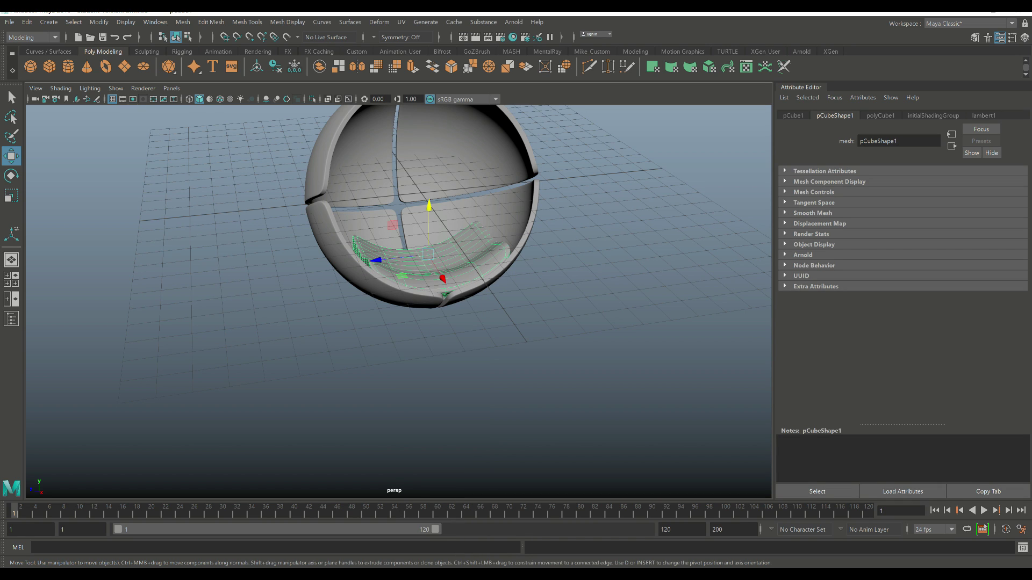
scroll(397, 301, "up", 3)
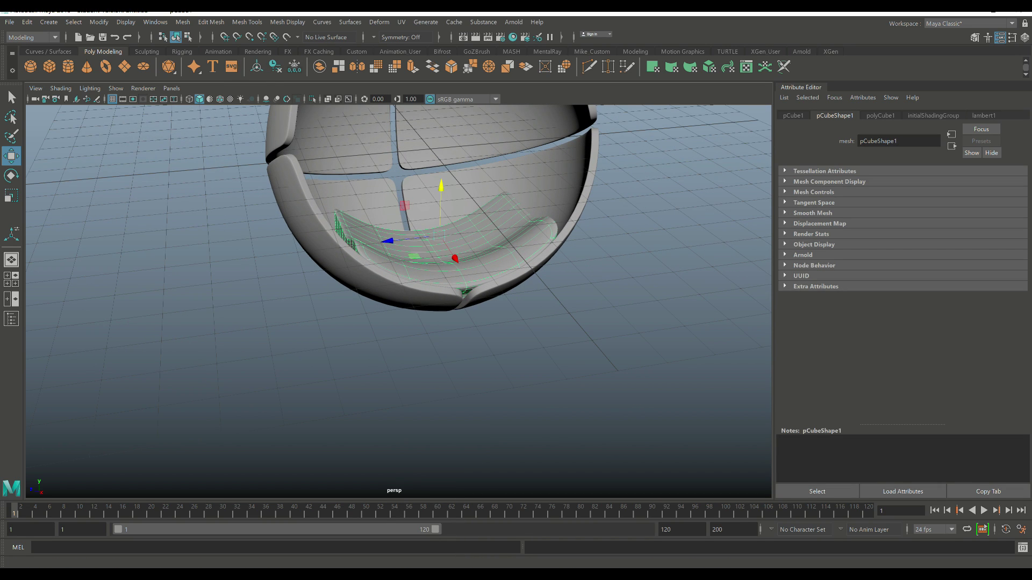
left_click(183, 22)
left_click(202, 122)
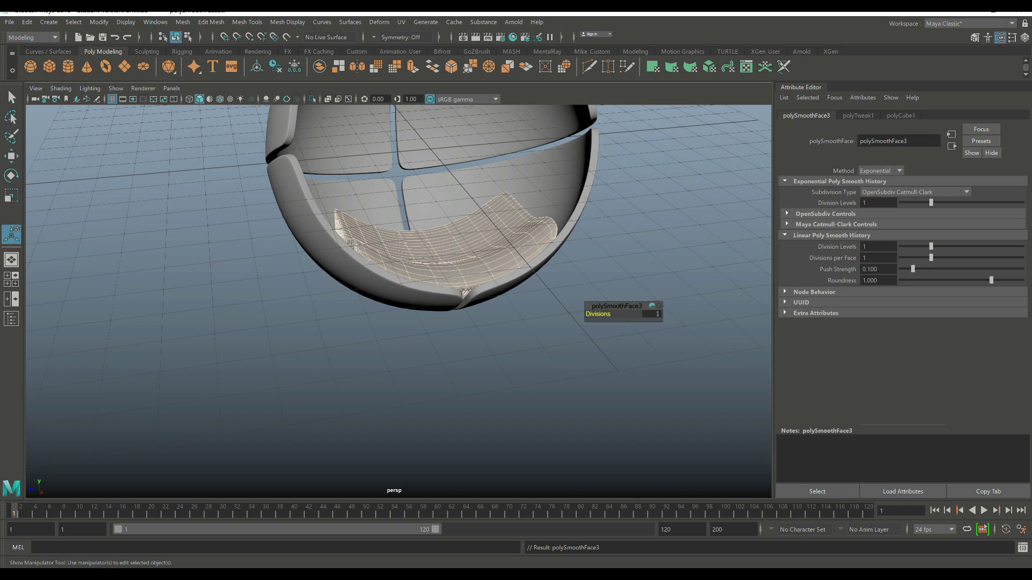
left_click(652, 314)
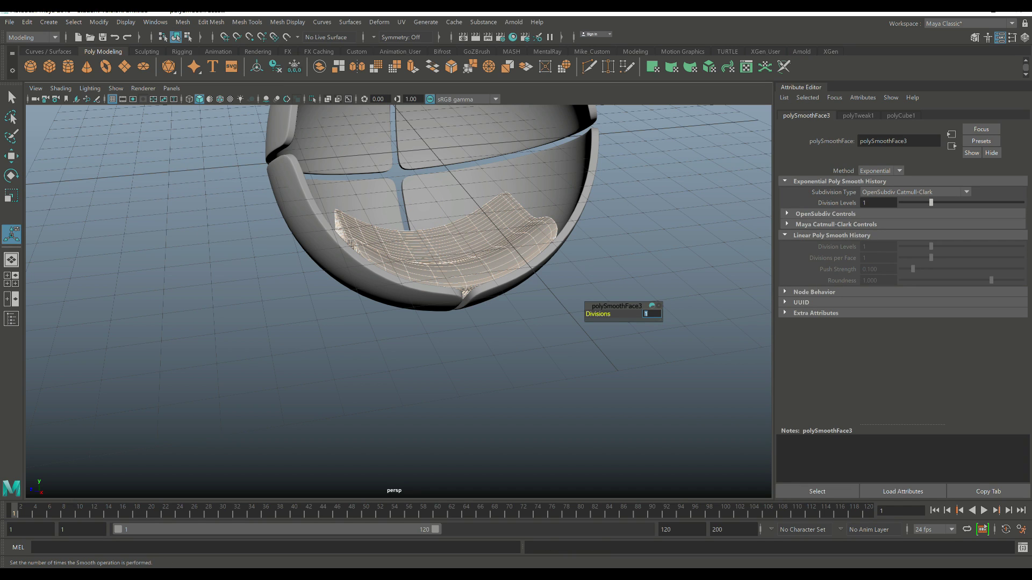
key("Return")
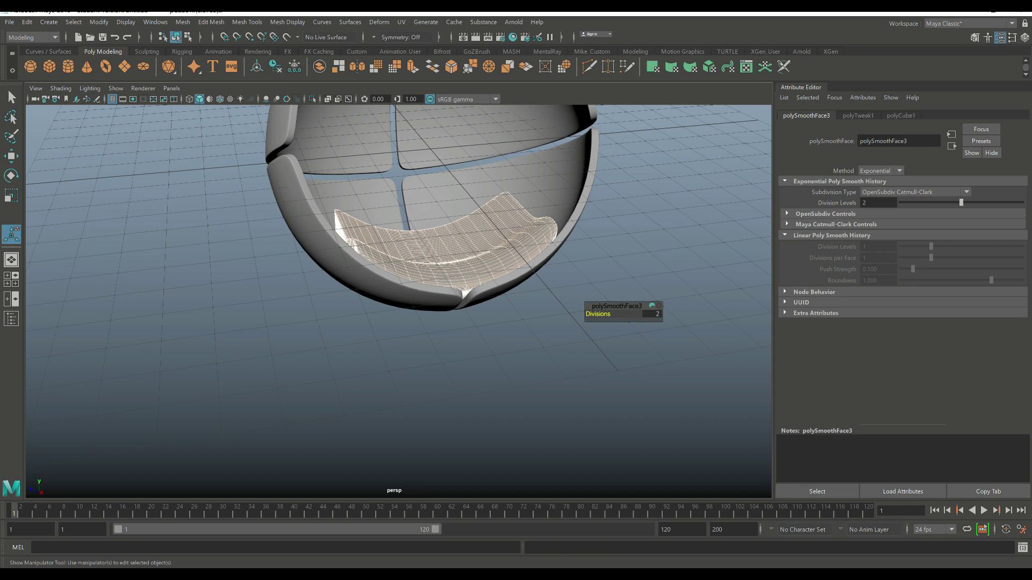
Step: Unhide the outer spherical shell around the lining and seat
left_click_drag(397, 301, 505, 322, "alt")
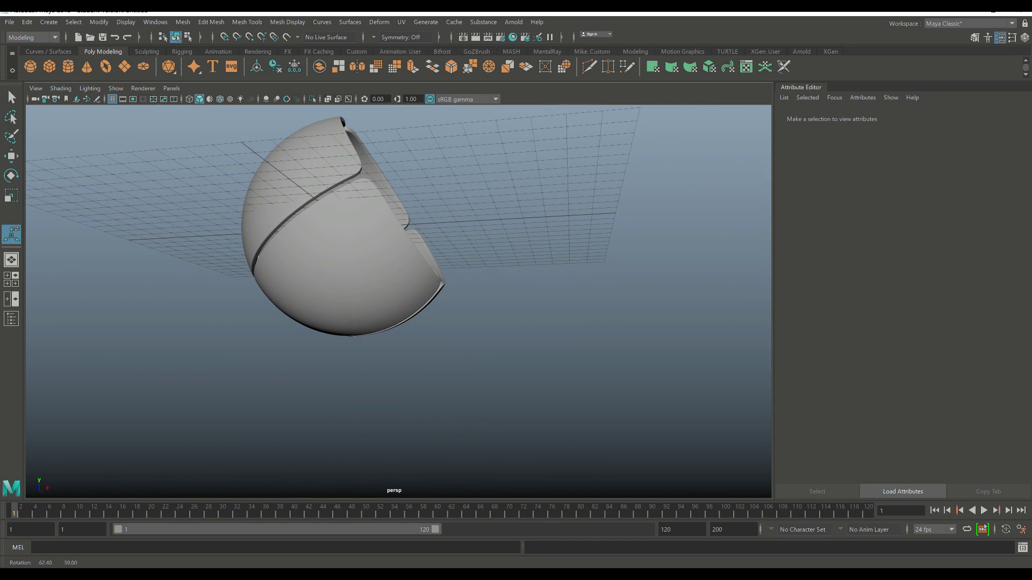
left_click(126, 22)
mouse_move(161, 79)
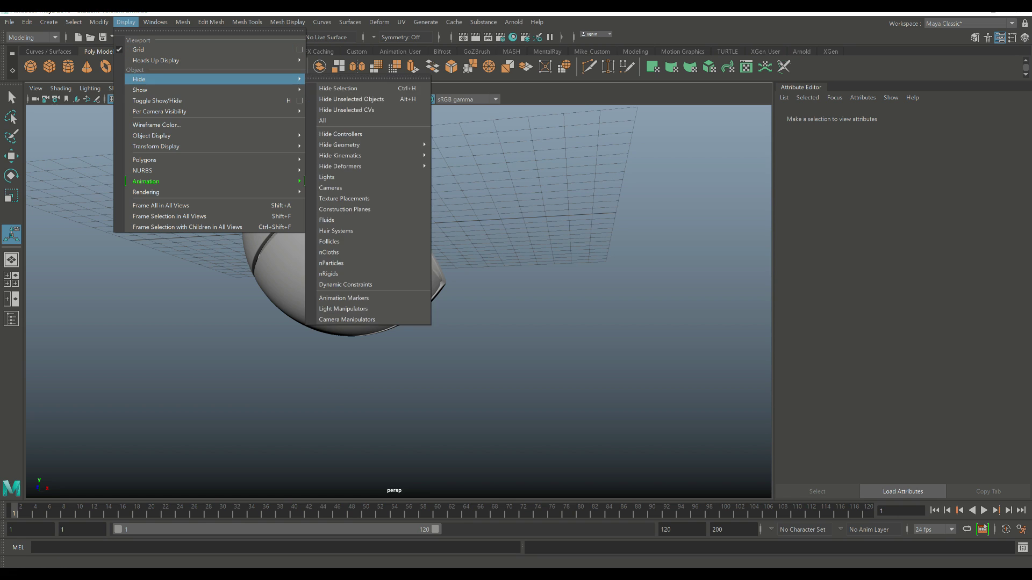
left_click(344, 142)
Step: Select the shell, lining and seat together and raise them along Y above the grid
left_click_drag(376, 242, 333, 231, "alt")
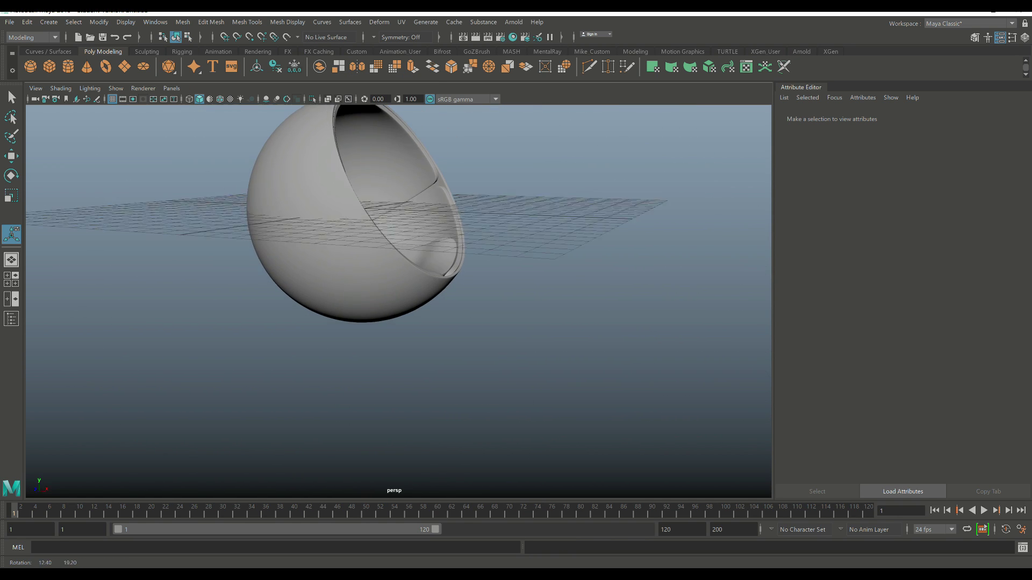
key("a")
left_click(371, 236)
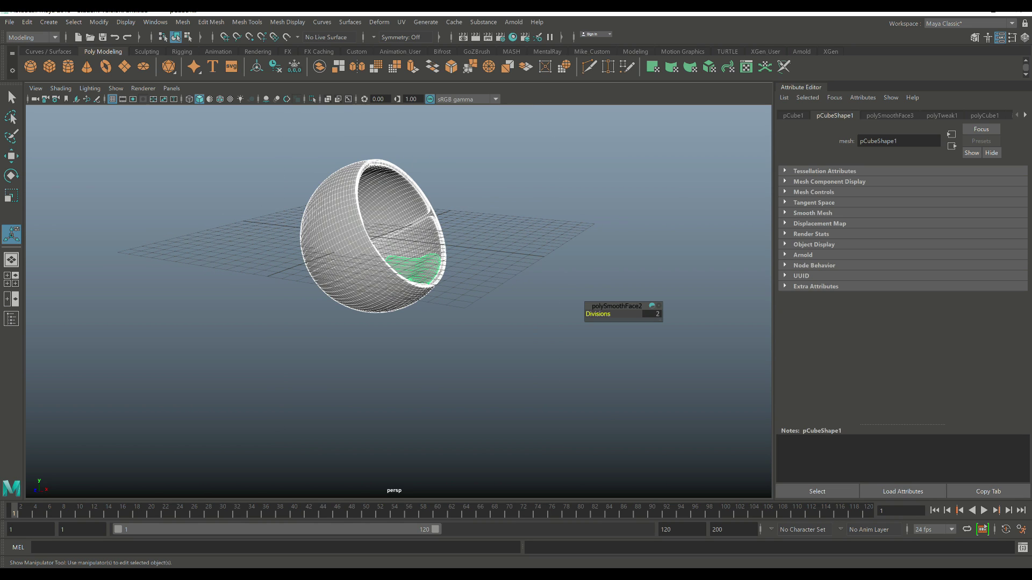
key("w")
left_click_drag(393, 226, 392, 133)
mouse_move(376, 269)
left_mouse_down("alt")
mouse_move(408, 258)
mouse_move(344, 279)
mouse_move(381, 268)
mouse_move(373, 280)
left_mouse_up("alt")
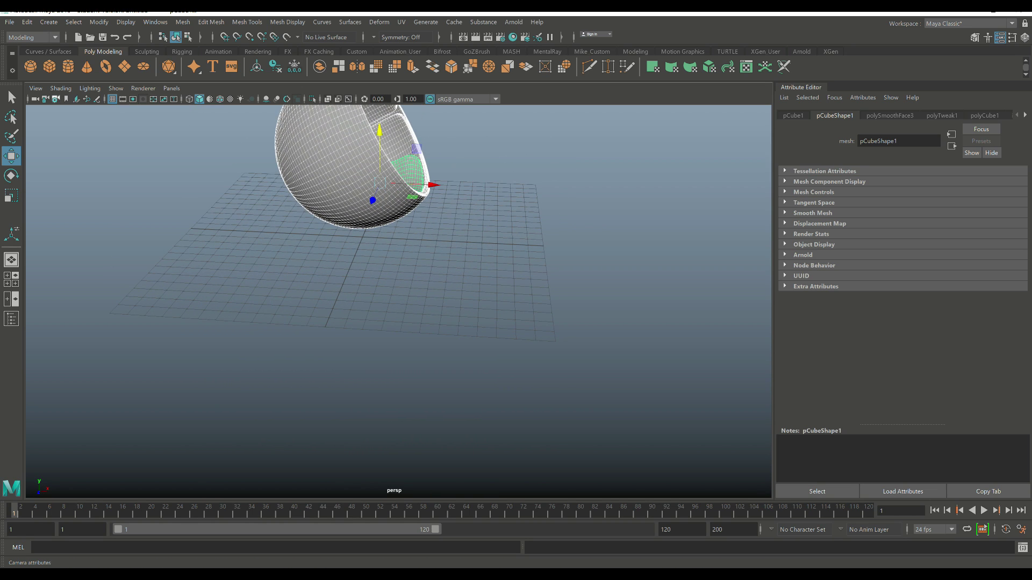
Step: Create a polygon cylinder under the shell, scale it uniformly to about 4.822 and flatten its Y scale to about 0.491
left_click(68, 67)
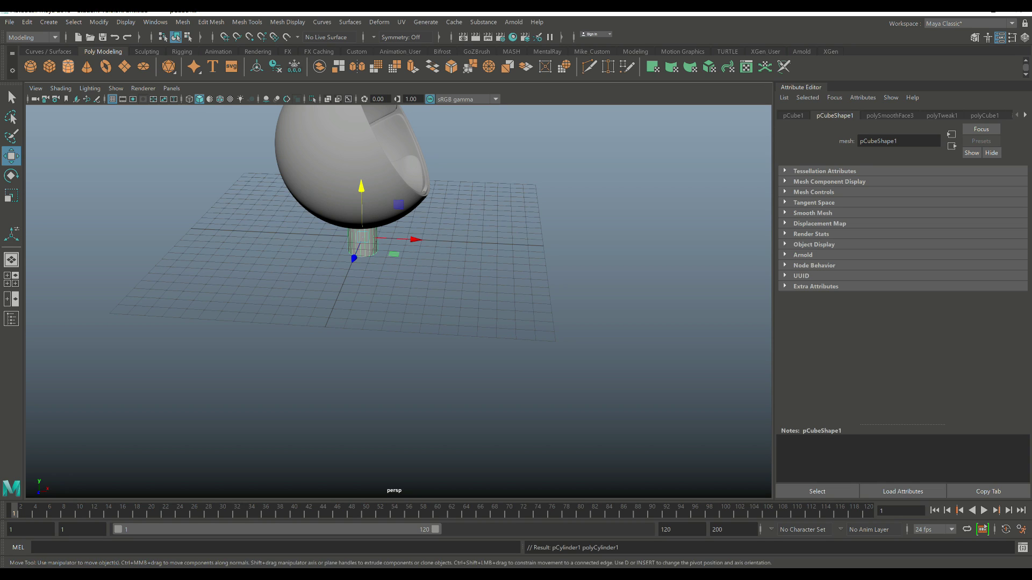
key("r")
left_click_drag(363, 237, 421, 237)
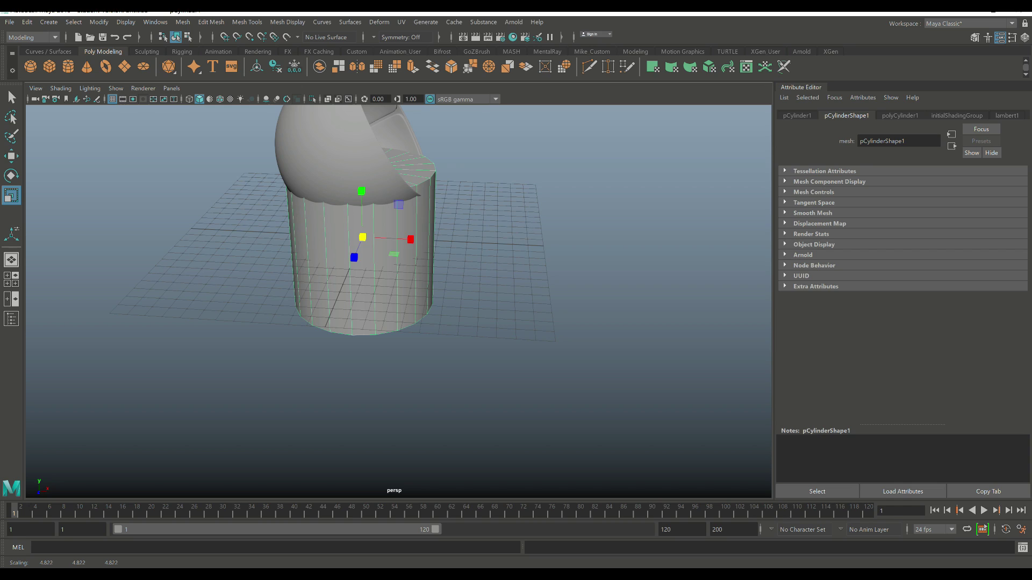
left_click_drag(361, 191, 362, 234)
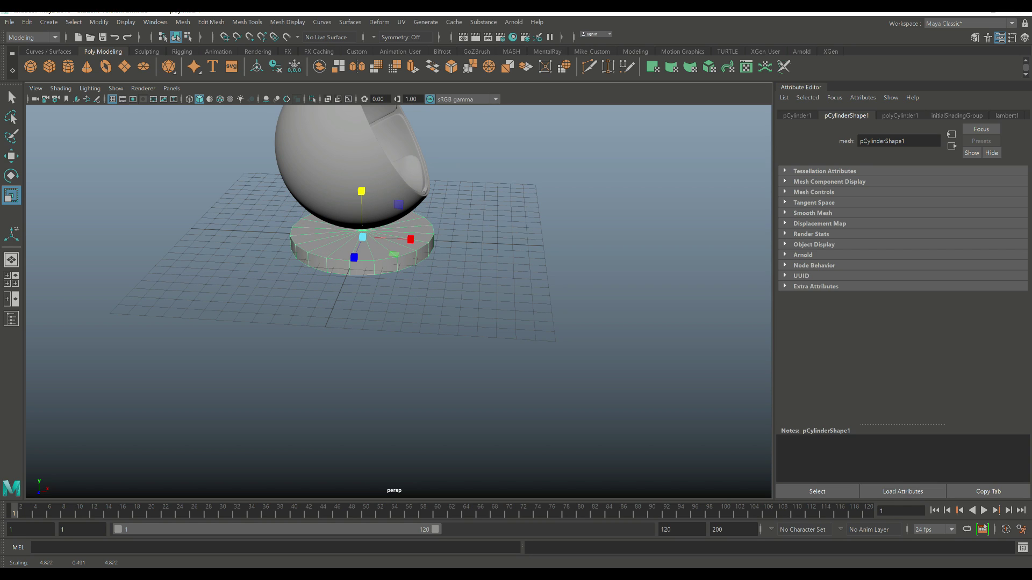
Step: Set the base cylinder's Subdivisions Caps to 0
left_click(899, 116)
double_click(865, 228)
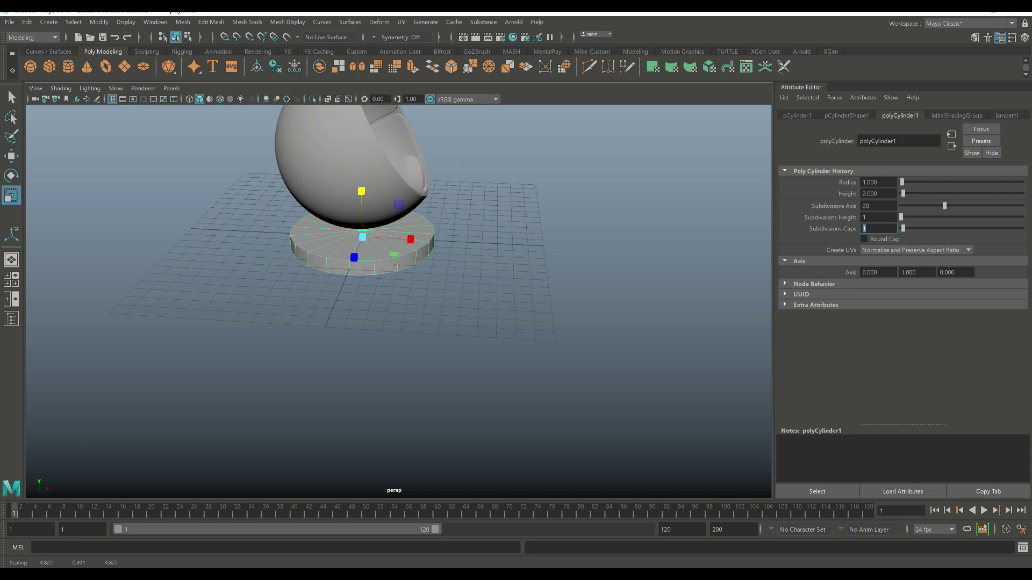
key("Return")
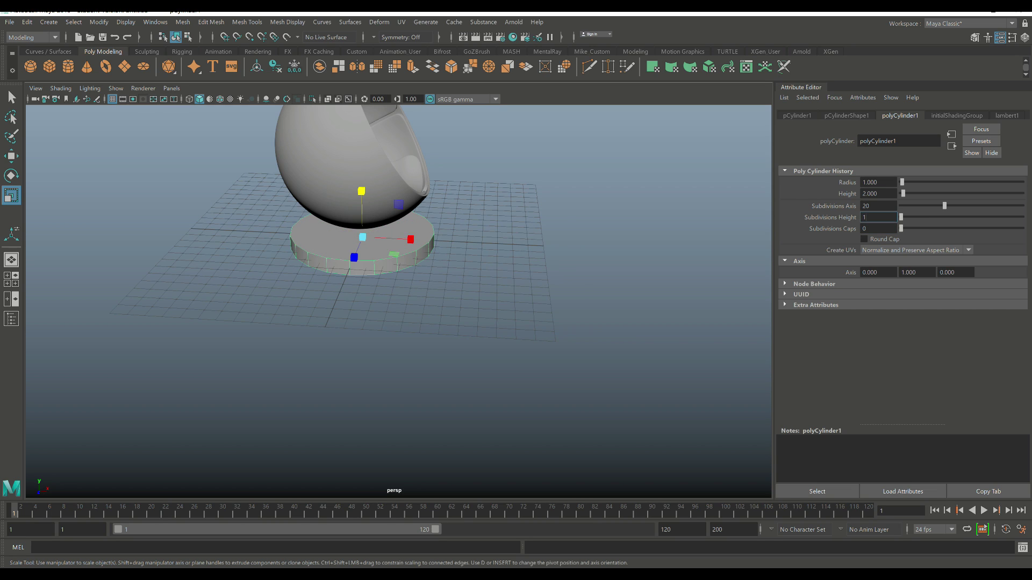
Step: Delete the top and bottom cap faces of the base cylinder, leaving an open ring
scroll(321, 228, "up", 2)
right_click_drag(321, 228, 320, 258)
left_click(344, 231)
key("Delete")
key("Delete")
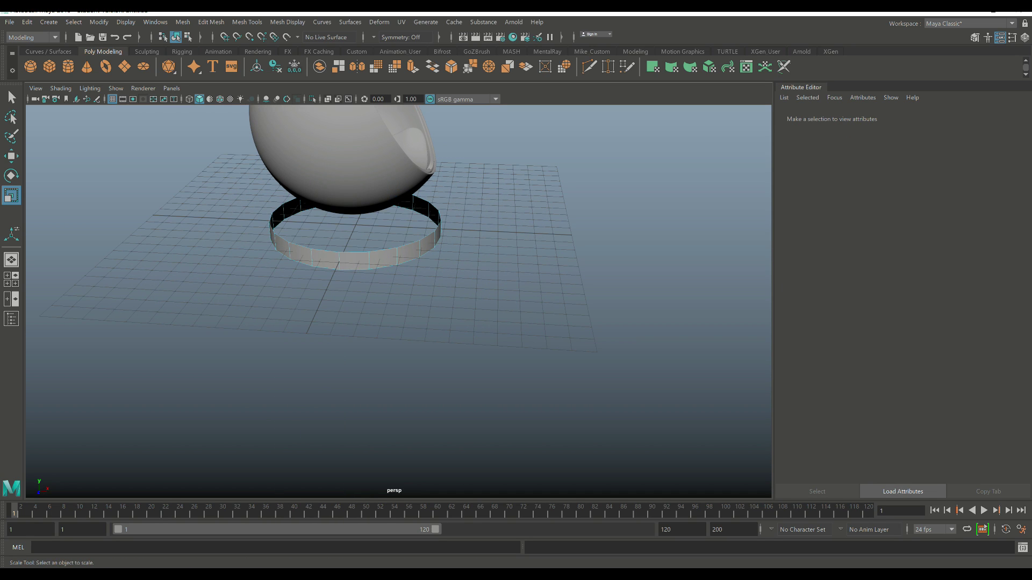
Step: Rescale the open base ring uniformly, judging it against the shell in the front view, to about 7.8 units wide
right_click_drag(346, 259, 399, 243)
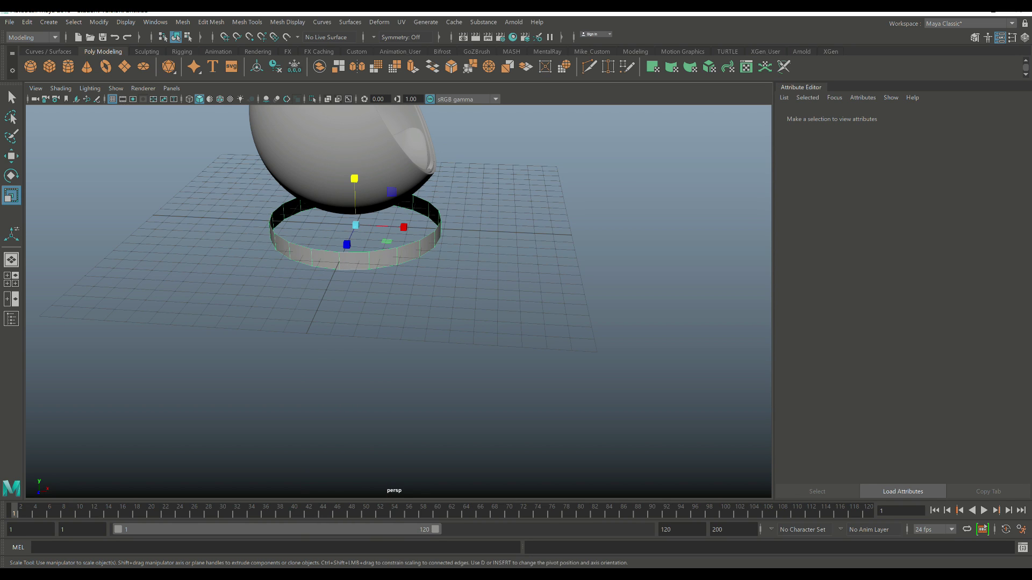
left_click_drag(355, 225, 333, 226)
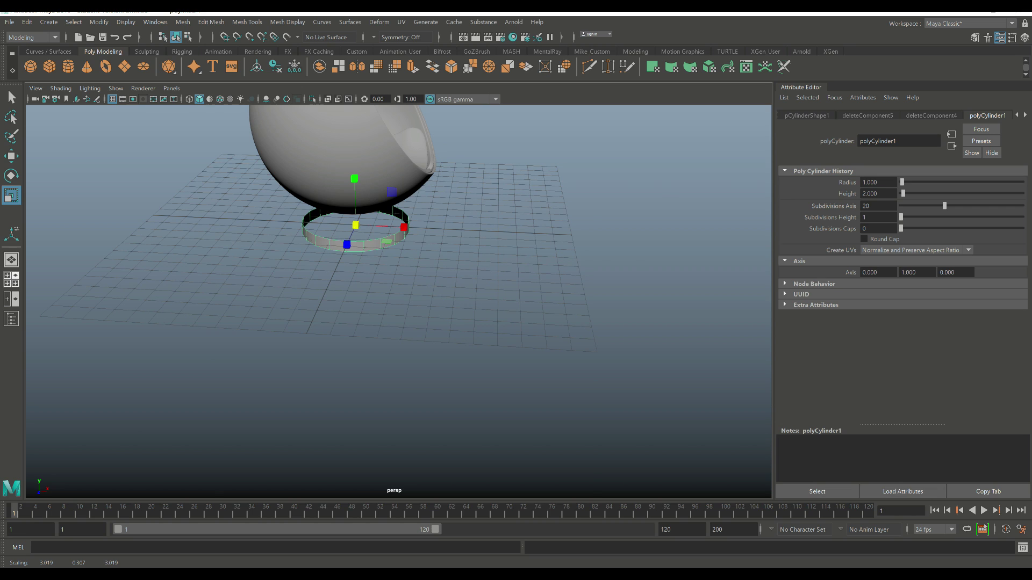
key("space")
key("space")
scroll(398, 301, "up", 2)
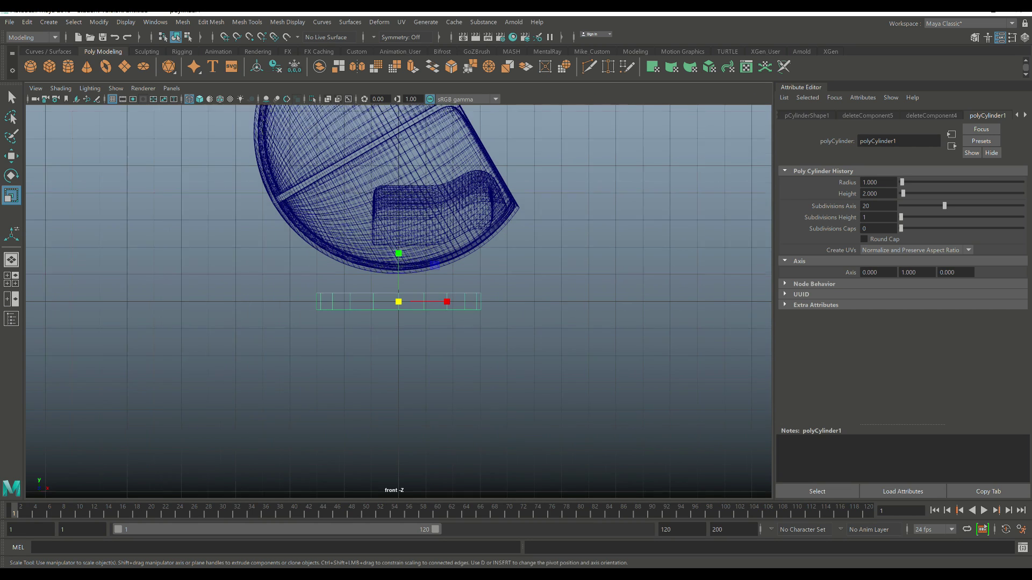
left_click_drag(398, 301, 427, 302)
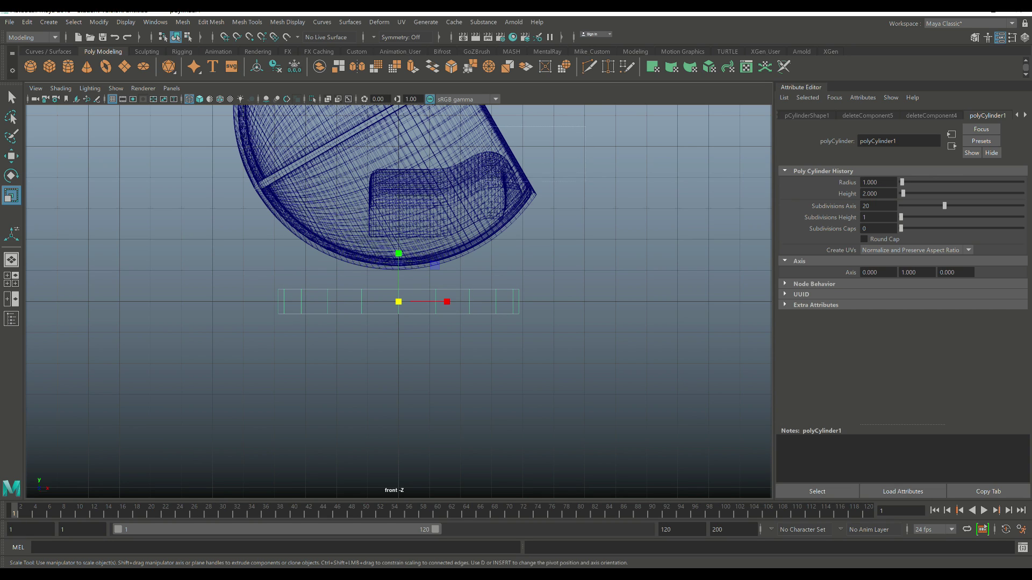
Step: Raise the shell, lining and seat together along Y by about 1.4 units to make room for the base
left_click(492, 231)
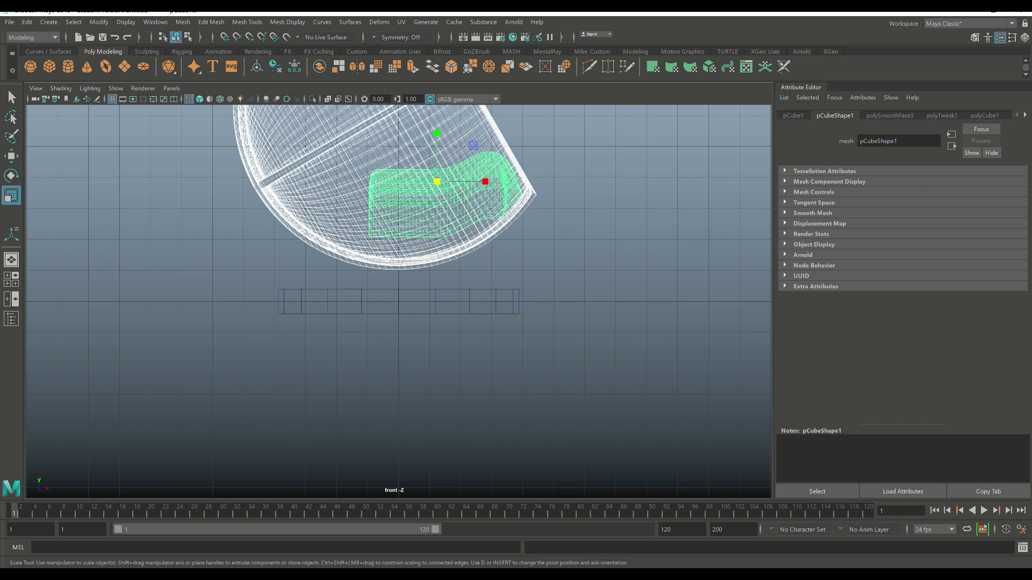
key("w")
left_click_drag(437, 129, 437, 86)
key("Escape")
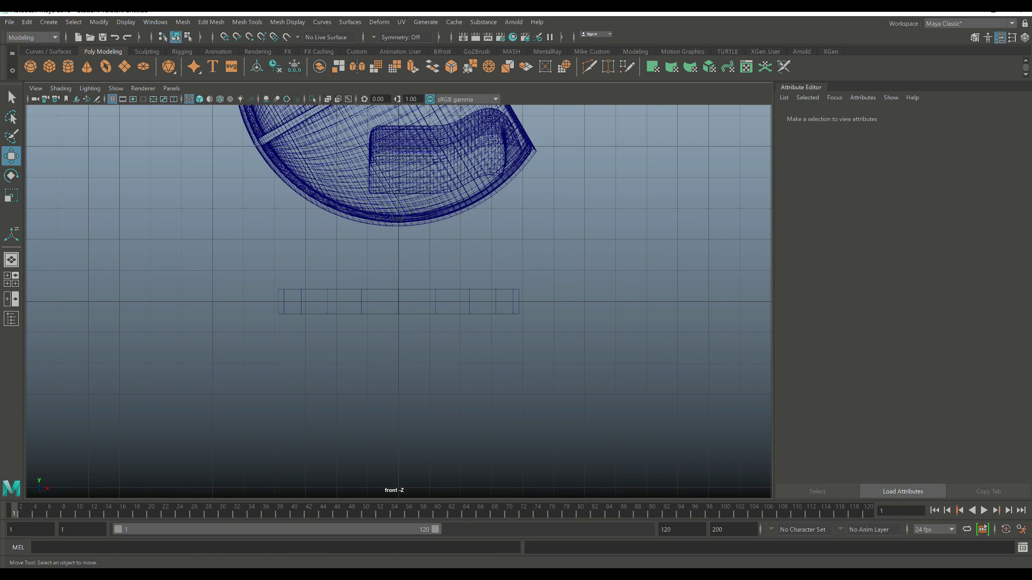
Step: Raise the base ring until its lower edge sits on the grid plane, and scale its top edge loop inward to about two-thirds width
left_click(444, 301)
left_click_drag(444, 301, 444, 287)
right_click_drag(350, 279, 296, 280)
left_click_drag(525, 277, 525, 276)
key("r")
left_click_drag(398, 276, 431, 277)
Step: Extrude the base's top edge loop, raise it to about Y 1.2 and scale it inward to about 0.807
key("F10")
double_click(362, 277)
key("ctrl+e")
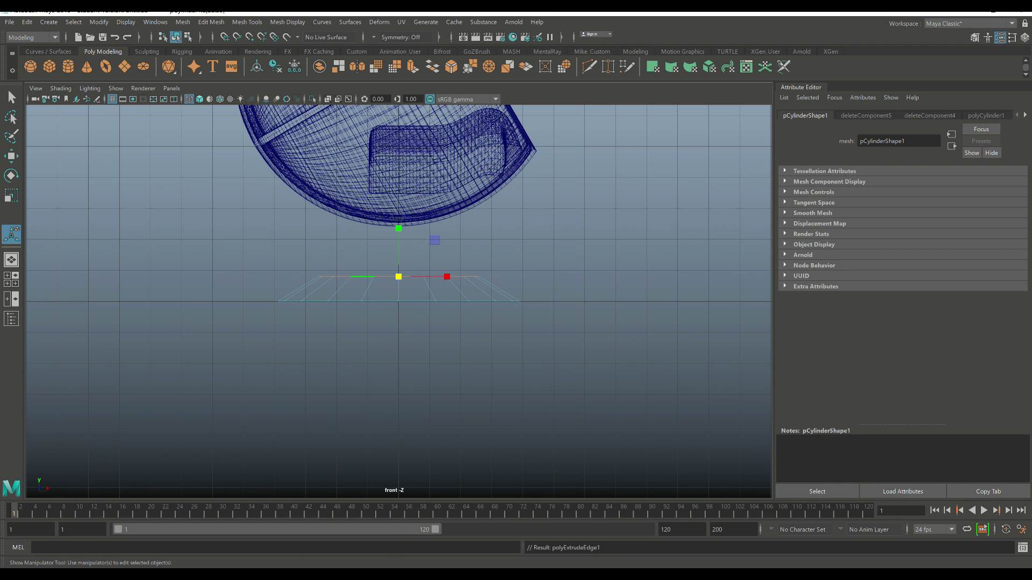
key("w")
mouse_move(399, 248)
left_mouse_down()
mouse_move(399, 234)
mouse_move(394, 264)
left_mouse_up()
key("r")
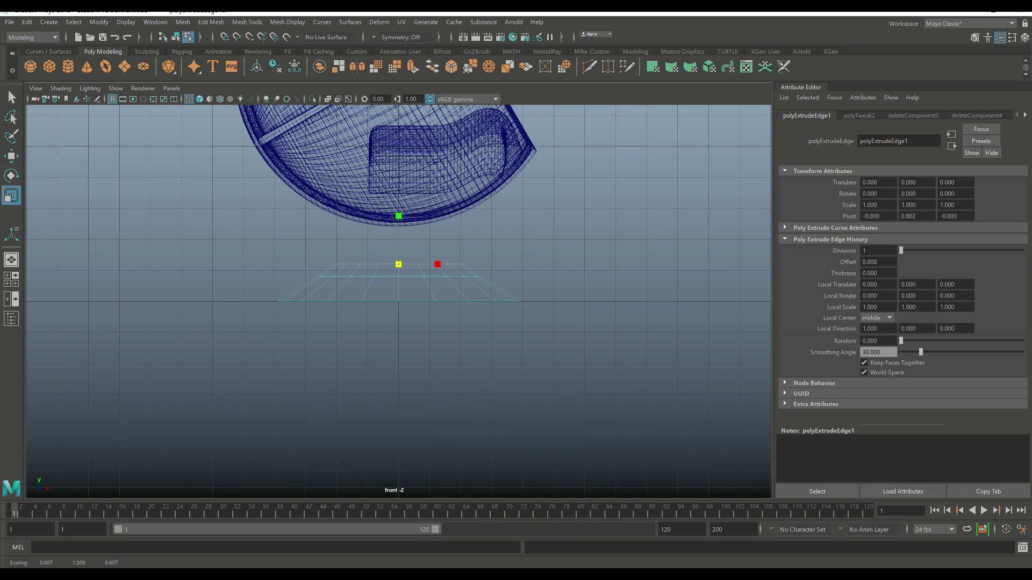
Step: Extrude the top edge loop again, raise it to about Y 1.764 and scale it inward to continue the flare
key("ctrl+e")
key("w")
left_click_drag(398, 210, 399, 193)
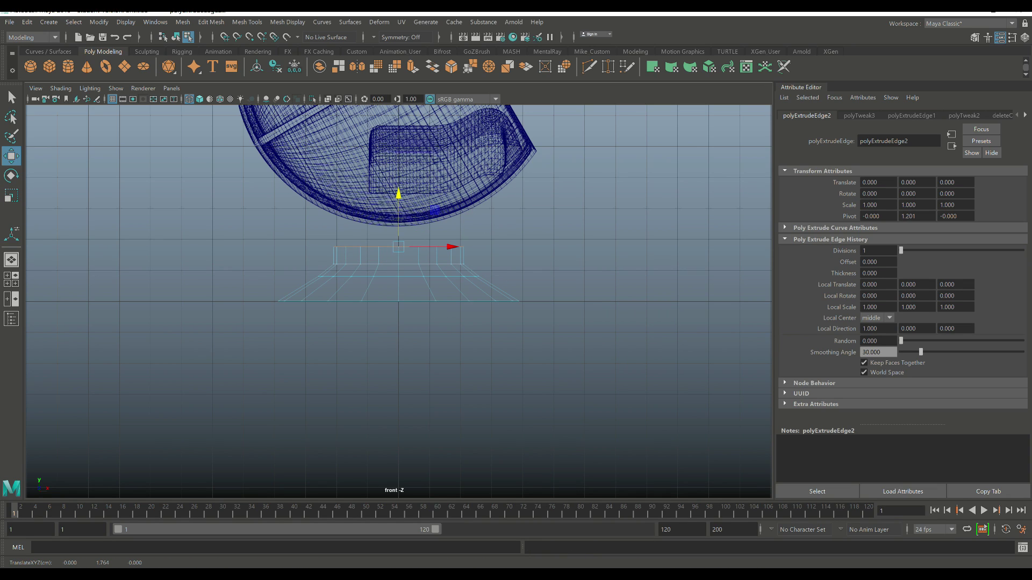
key("r")
left_click_drag(398, 246, 406, 247)
Step: Extrude the top edge loop once more, raise it to about Y 2.2 and narrow it slightly
key("ctrl+e")
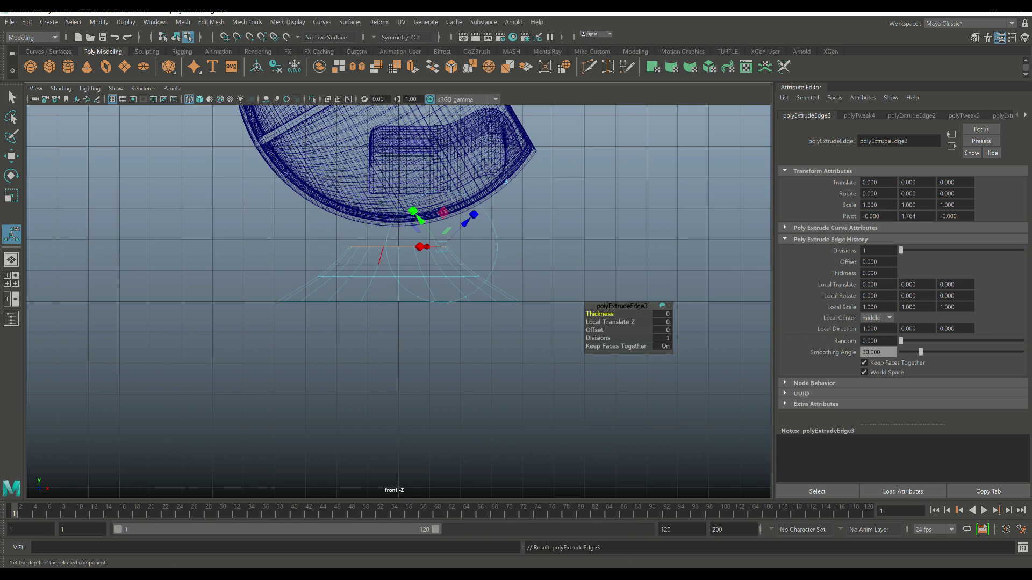
key("w")
left_click_drag(398, 195, 398, 191)
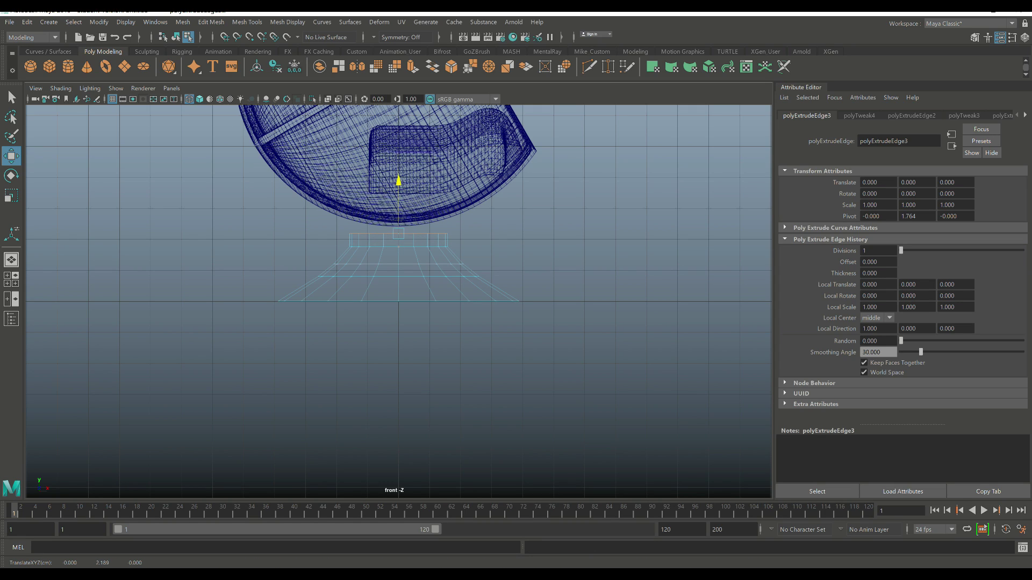
left_click_drag(398, 181, 398, 180)
key("r")
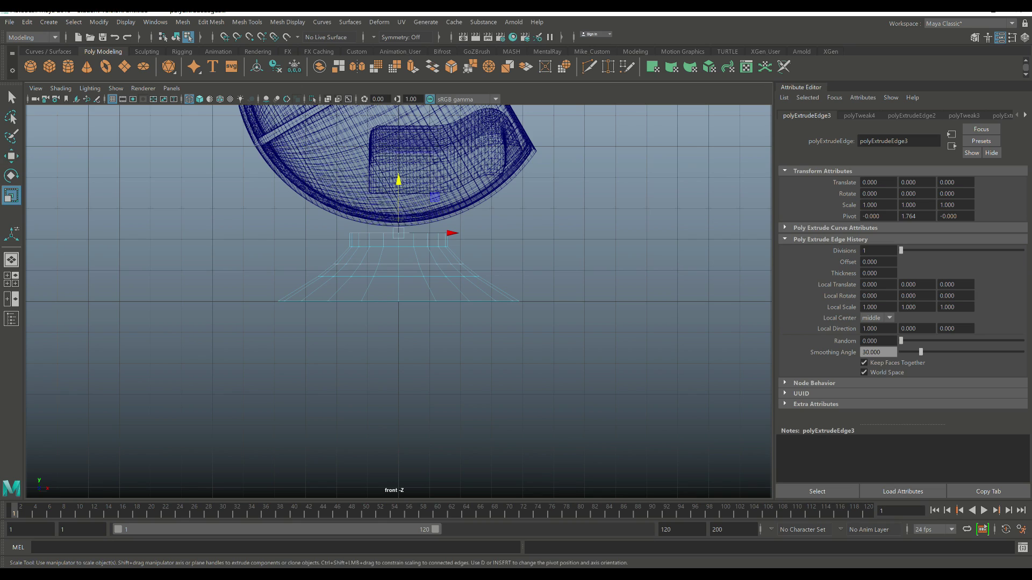
left_click_drag(449, 233, 436, 234)
Step: Extrude the top edge loop inward as a flat ledge, and extrude a narrow neck up to about Y 2.587 against the shell
key("ctrl+e")
key("r")
key("ctrl+e")
key("w")
left_click_drag(398, 182, 399, 169)
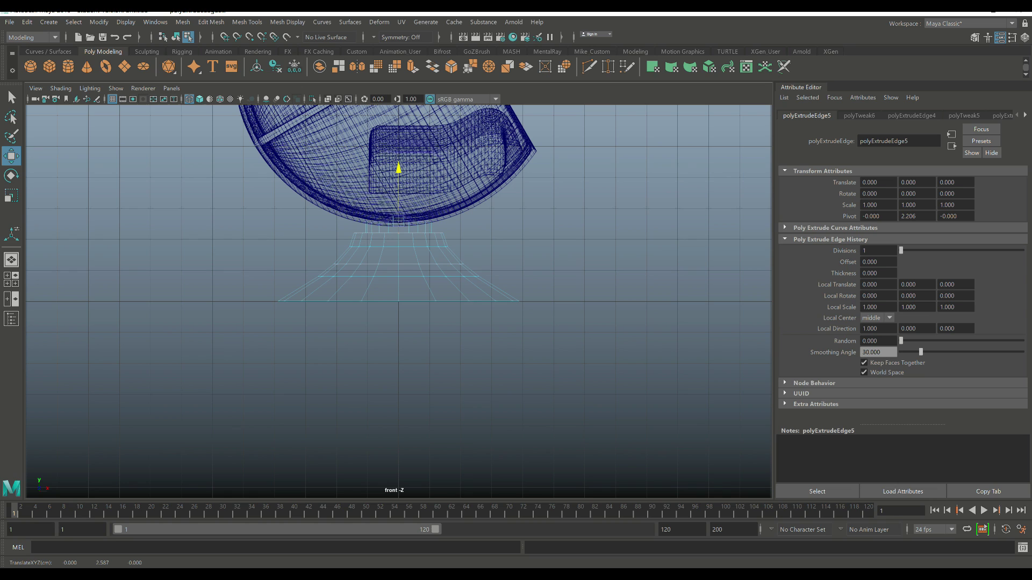
Step: Insert support edge loops around the base's neck and shoulder and close to its bottom rim in the perspective view
left_click(11, 279)
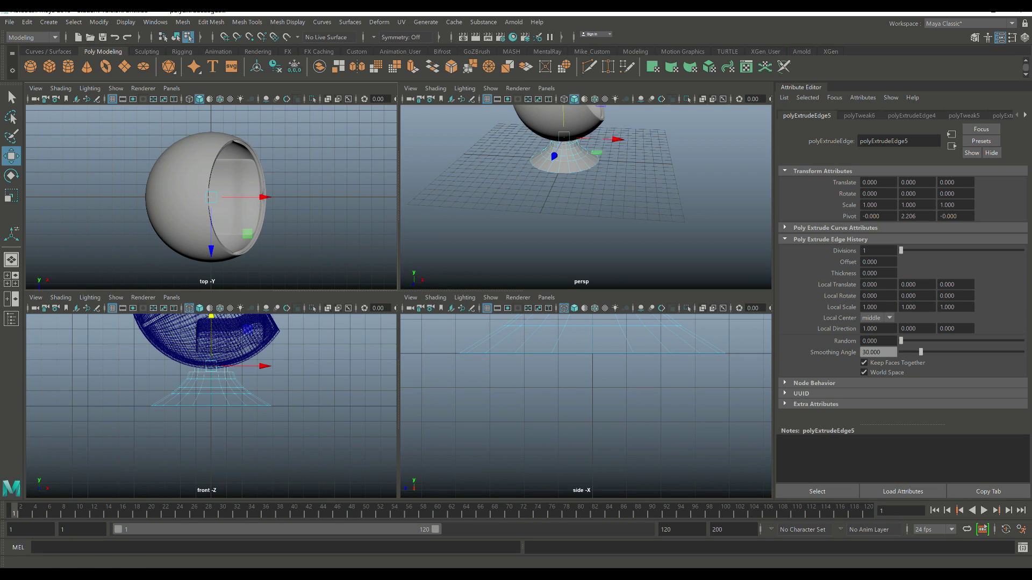
key("space")
left_click_drag(398, 301, 411, 253, "alt")
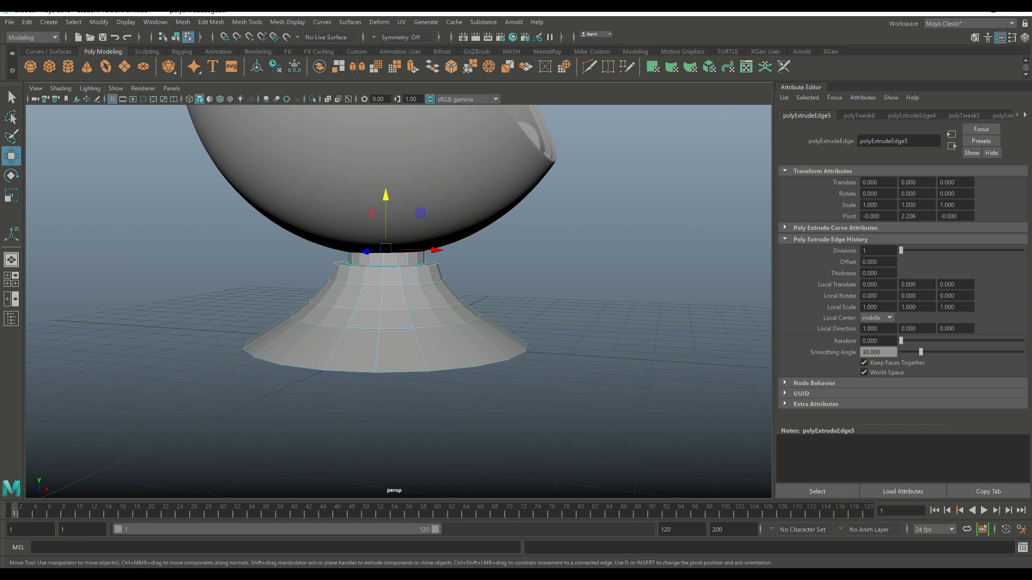
left_click(247, 22)
left_click(270, 103)
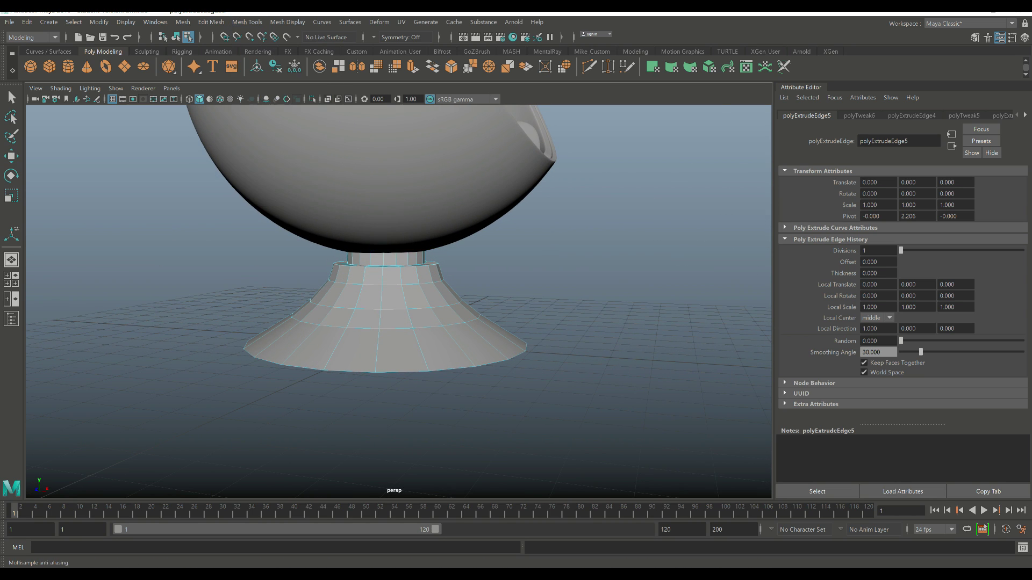
scroll(398, 301, "up", 5)
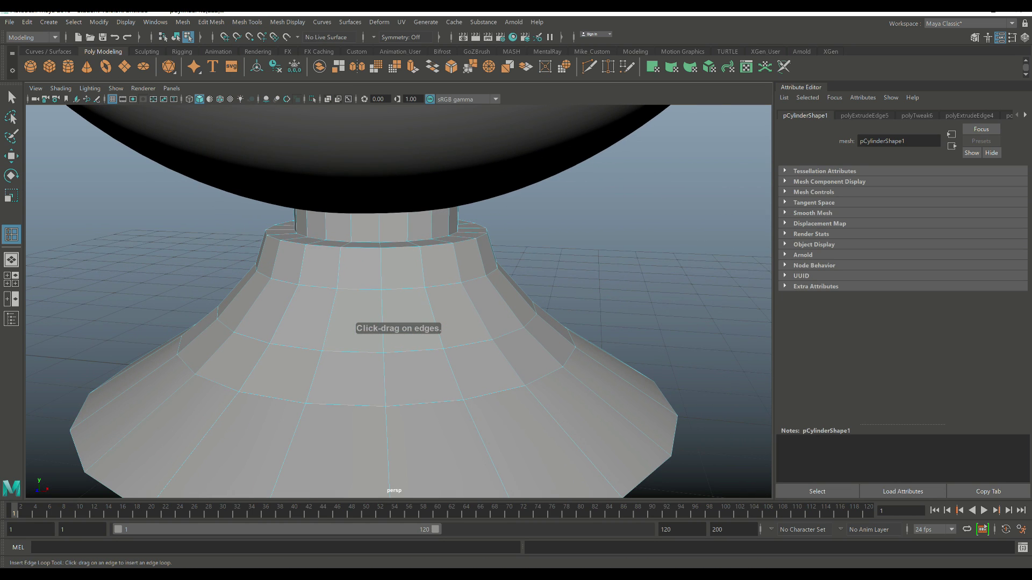
left_click(351, 226)
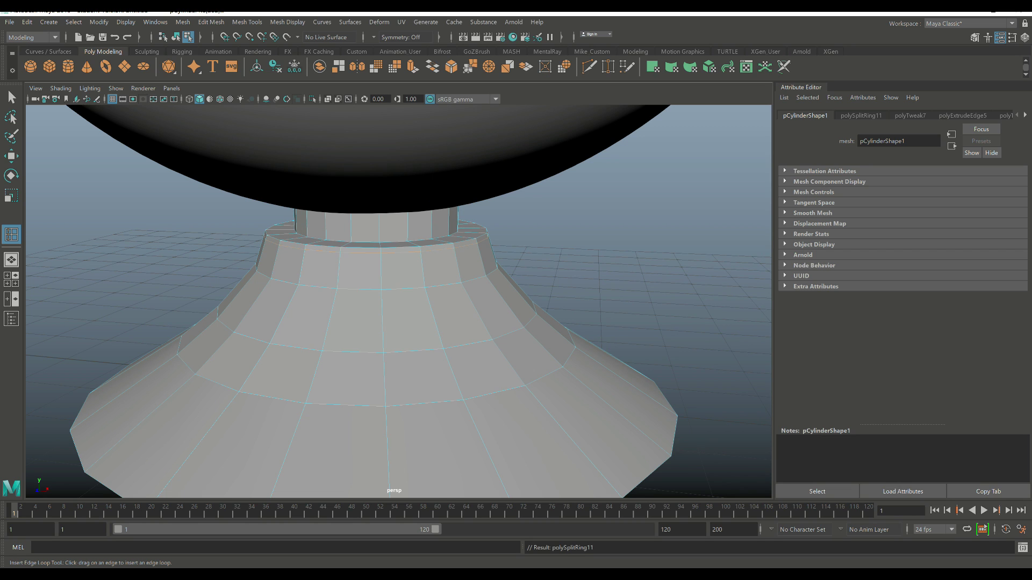
left_click(379, 231)
left_click_drag(397, 300, 398, 338, "alt")
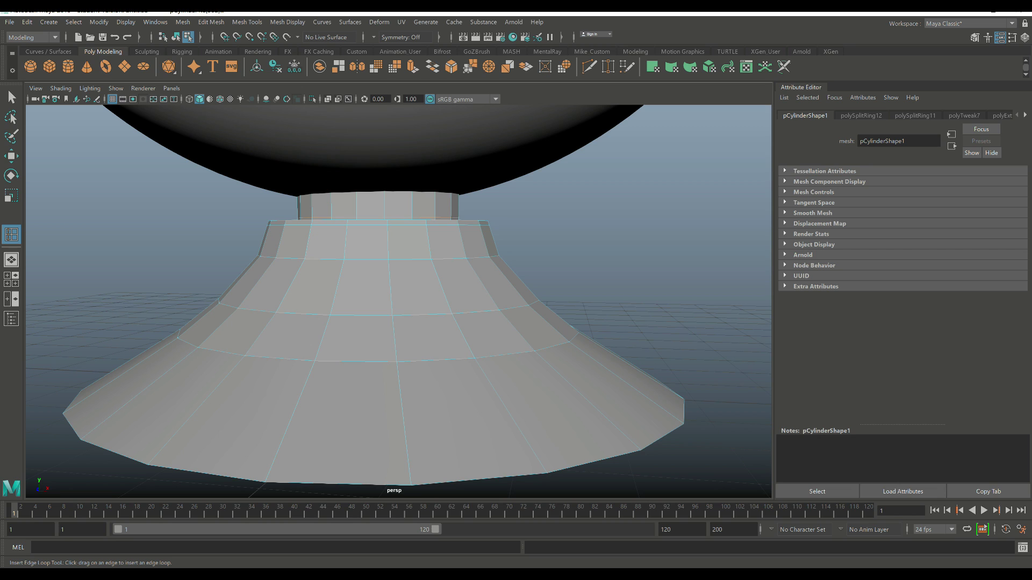
left_click_drag(376, 198, 376, 191)
left_click_drag(397, 301, 377, 344, "alt")
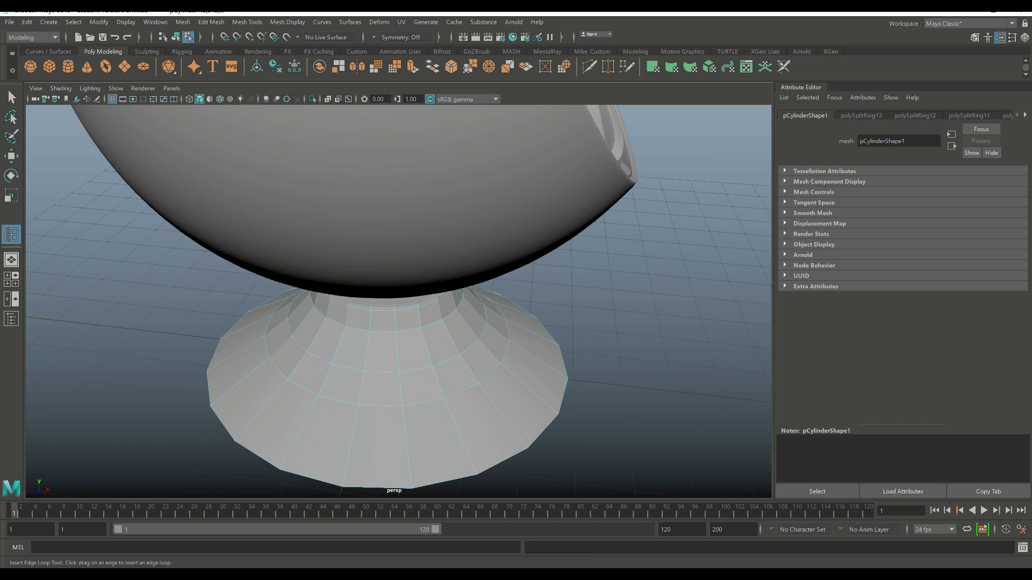
left_click_drag(392, 487, 393, 486)
Step: Return the base to object mode and display it with smooth mesh preview
key("q")
right_click_drag(529, 295, 559, 302)
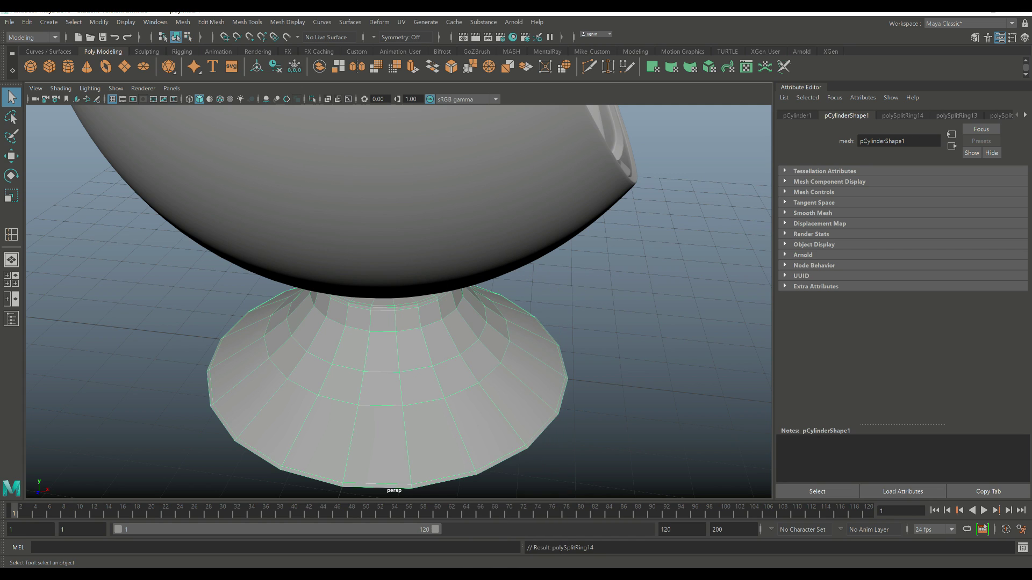
key("3")
key("Escape")
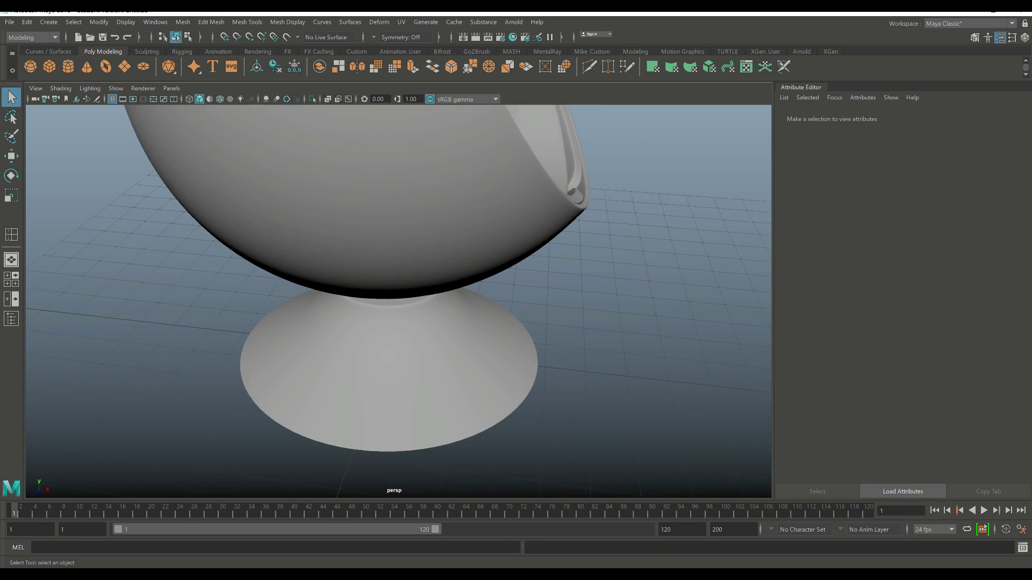
key("a")
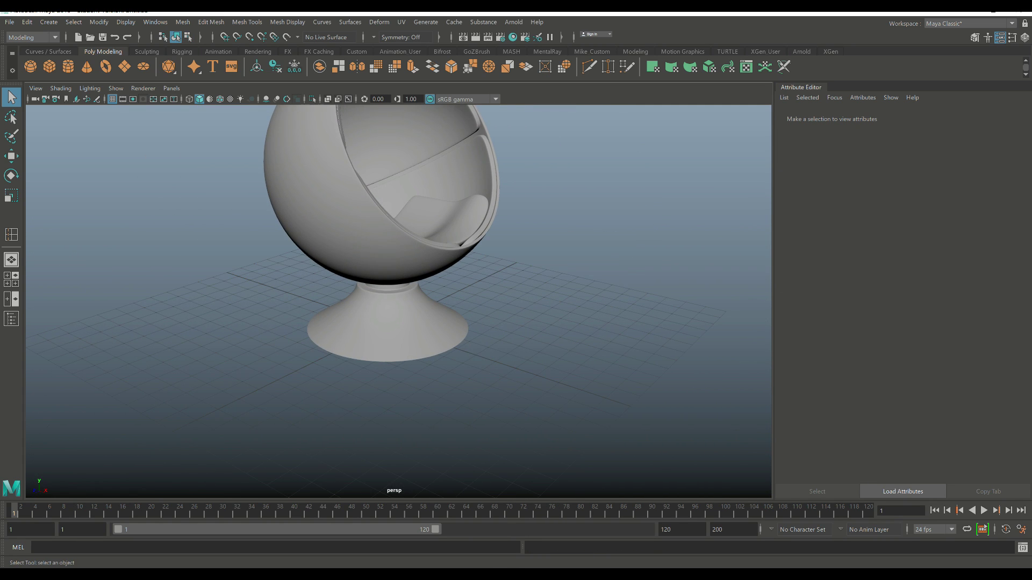
Step: Apply Smooth to the base mesh with Divisions set to 2
left_click(387, 333)
left_click(183, 22)
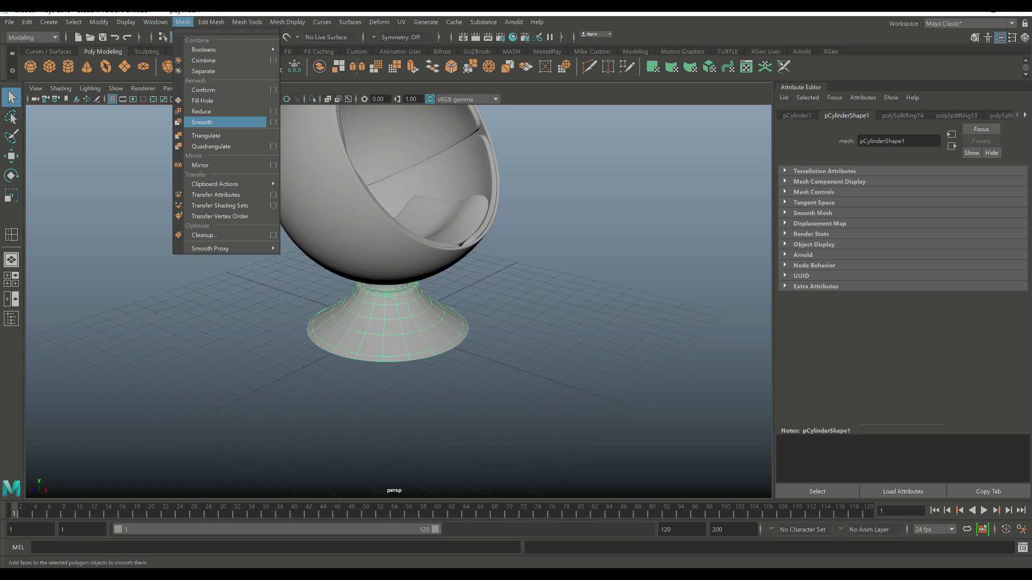
left_click(209, 122)
left_click(651, 314)
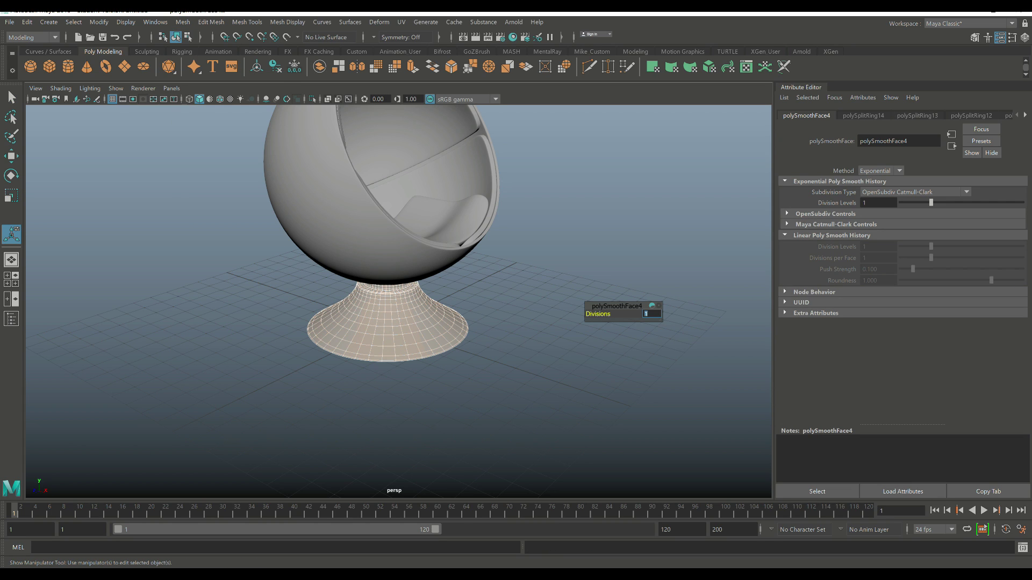
key("Return")
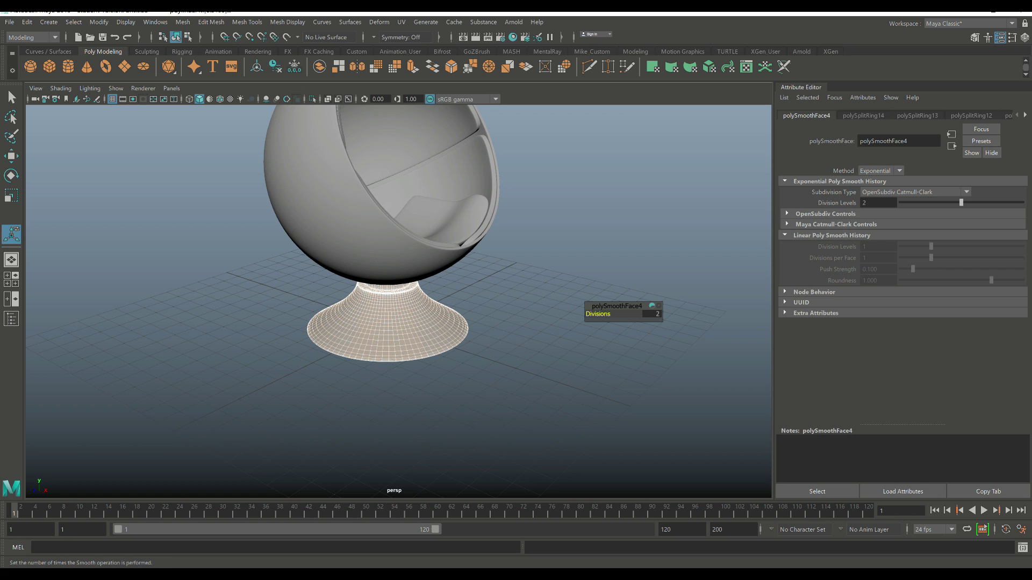
left_click(618, 376)
key("a")
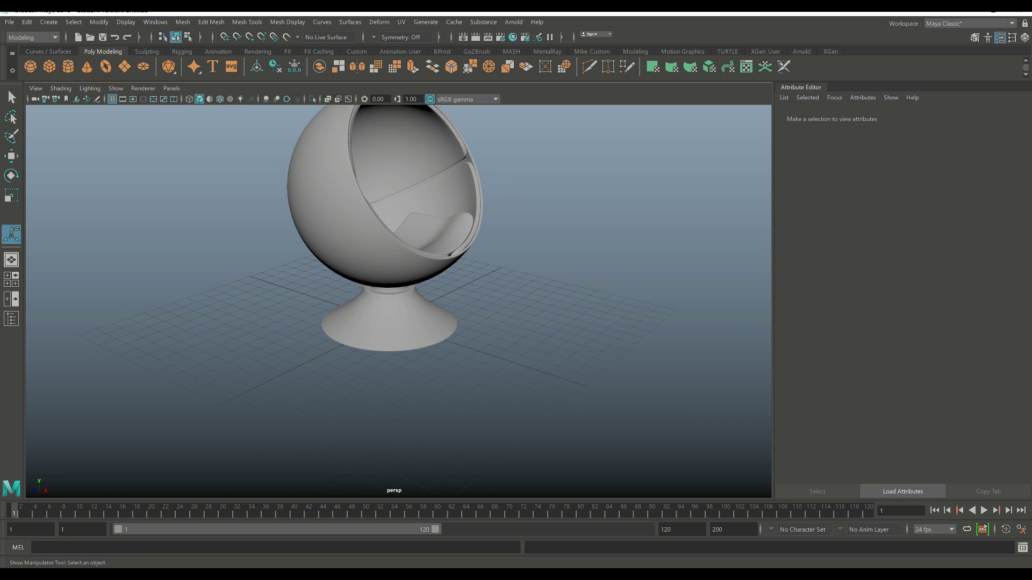
Step: Assign a new Lambert material to the outer shell and base together, and set its color to white with V at 1.000
left_click(301, 226)
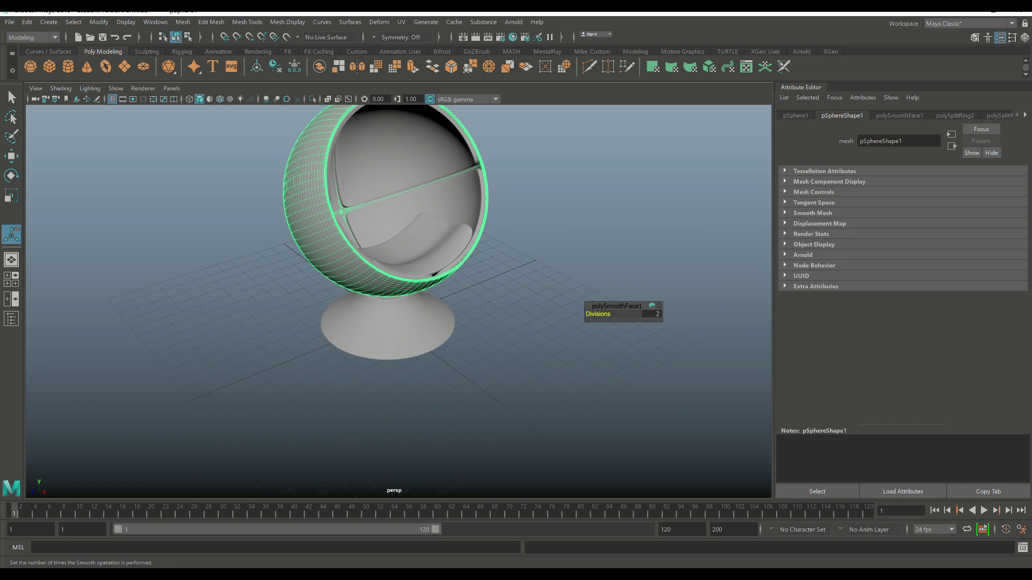
left_click(387, 328)
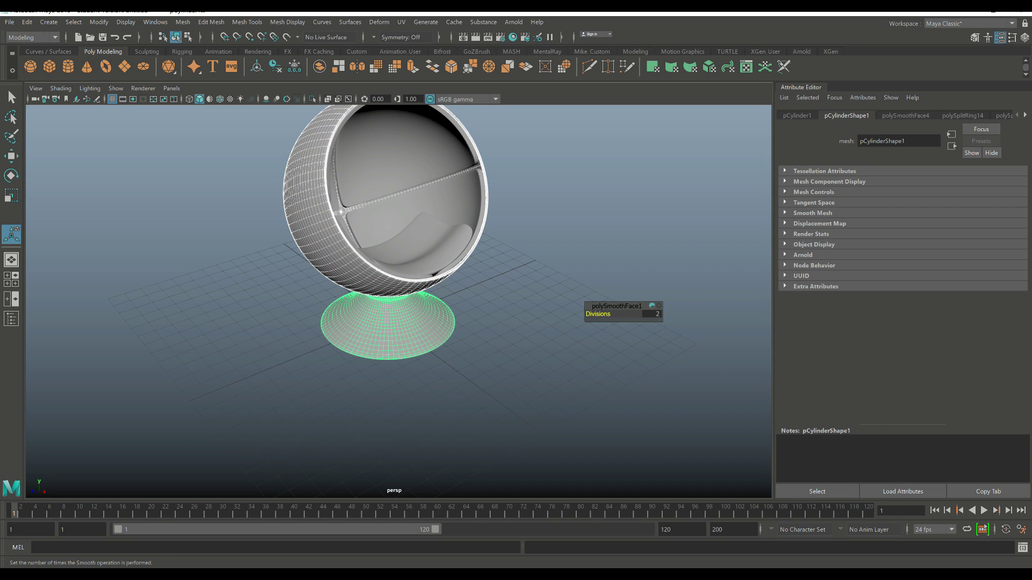
right_click_drag(396, 288, 398, 556)
left_click(791, 237)
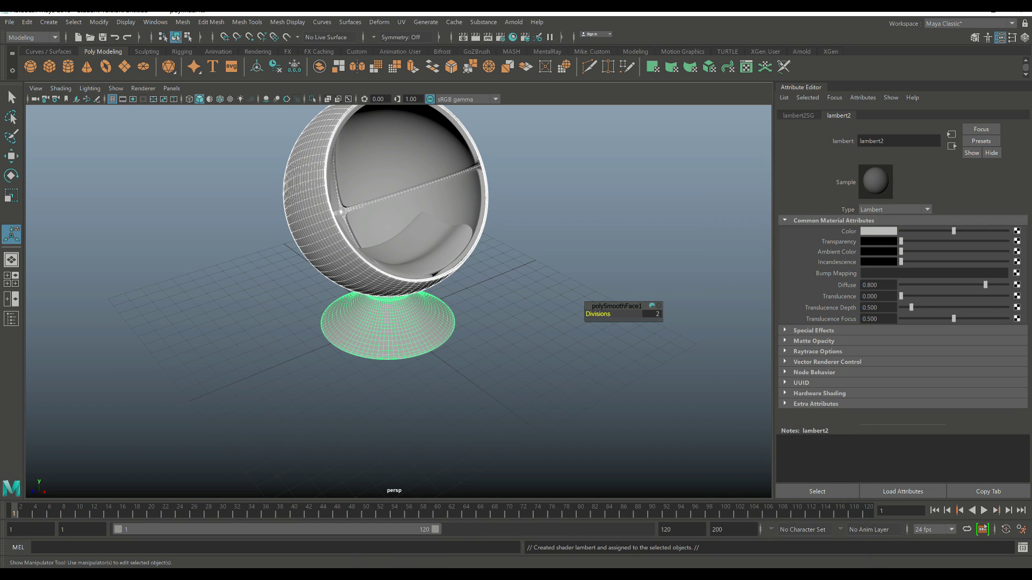
left_click(878, 231)
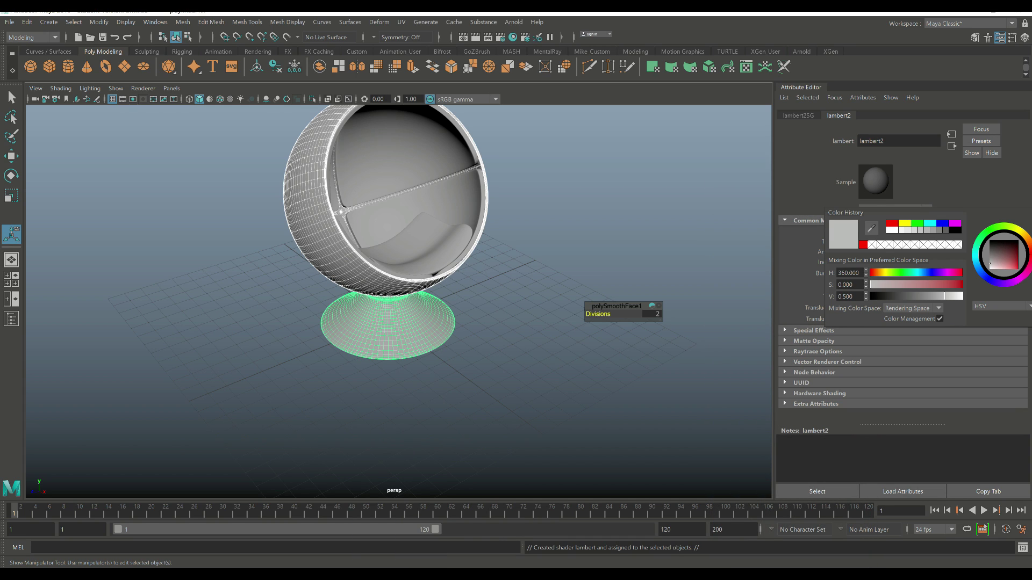
left_click_drag(944, 296, 962, 296)
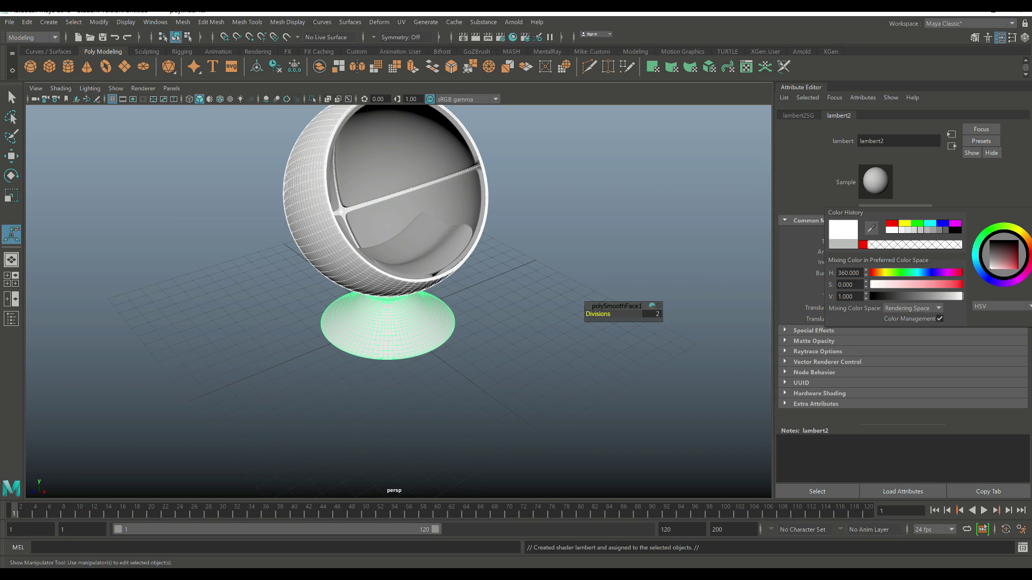
Step: Assign a new Lambert material to the seat cushion and inner lining together, and set its color to red
left_click(419, 236)
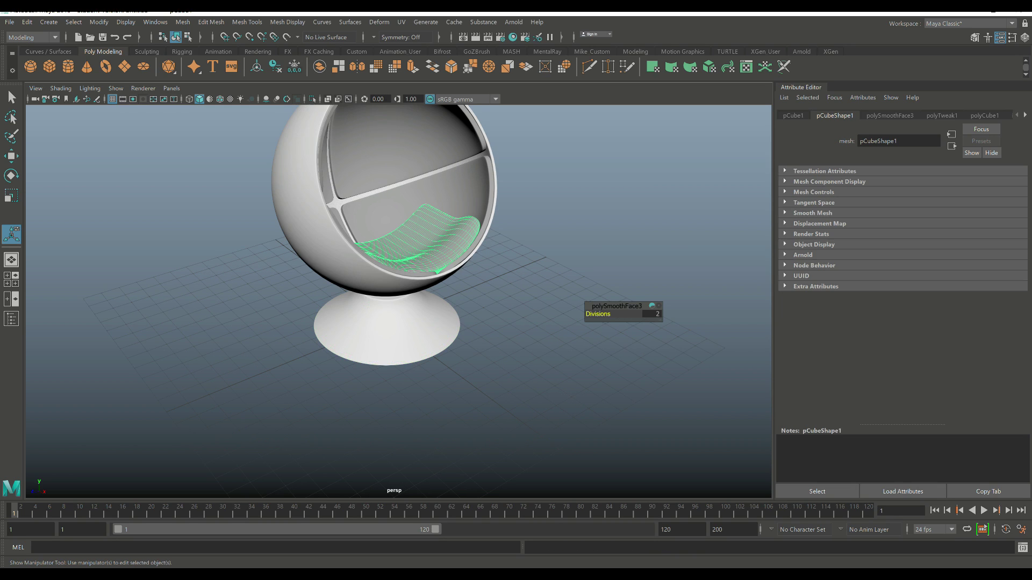
left_click(422, 144)
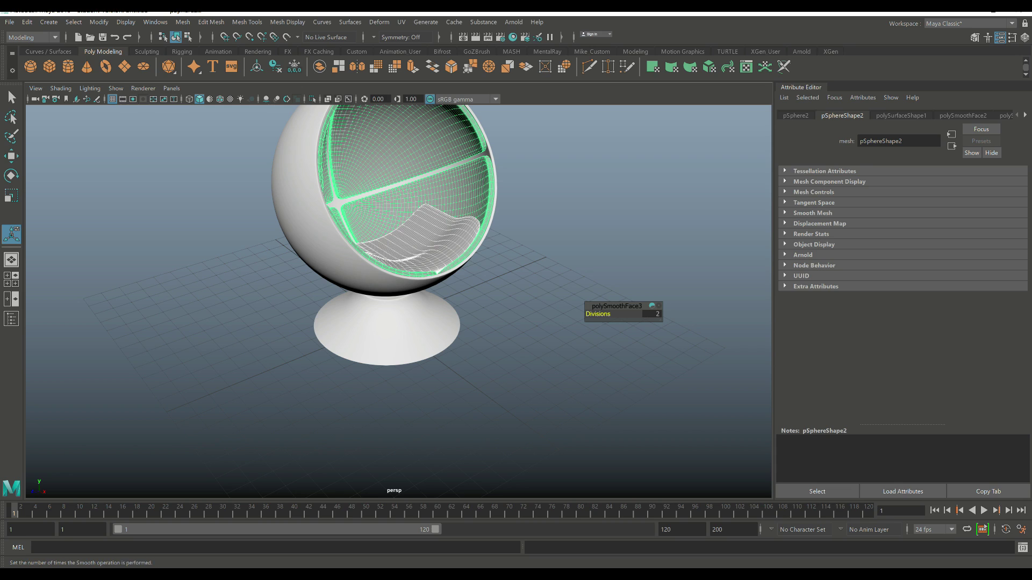
right_click(422, 145)
left_click(419, 415)
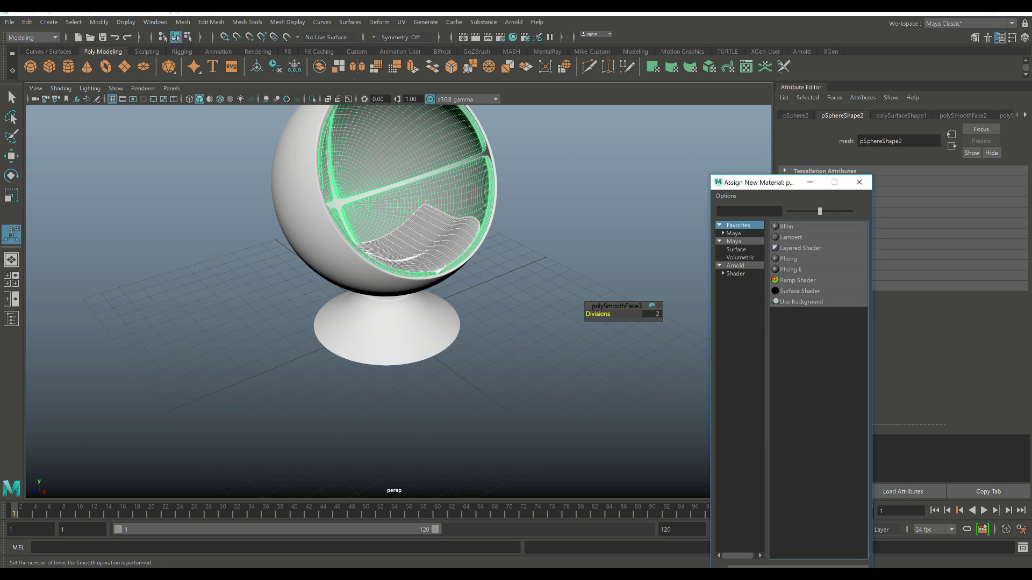
left_click(790, 237)
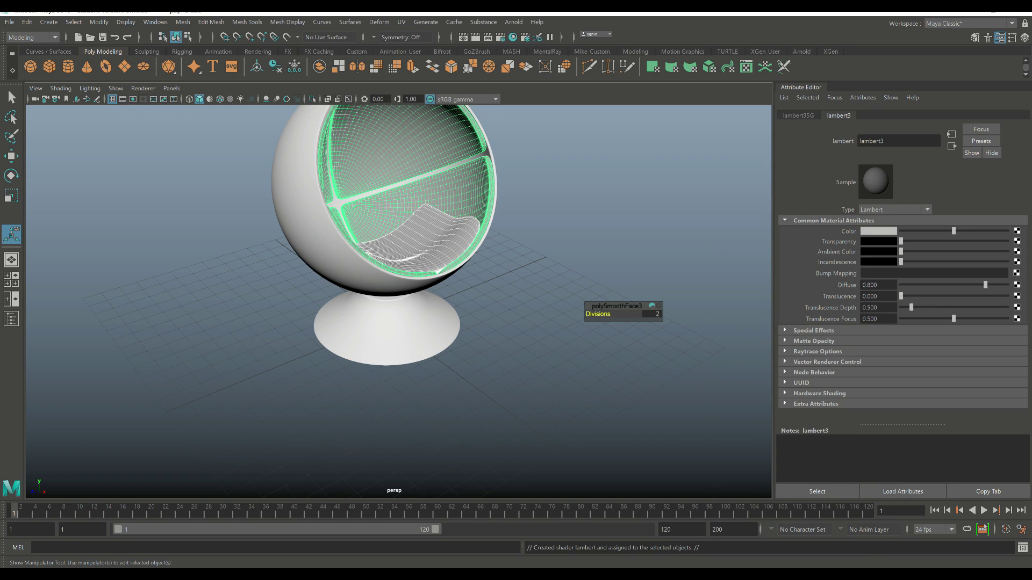
left_click(878, 231)
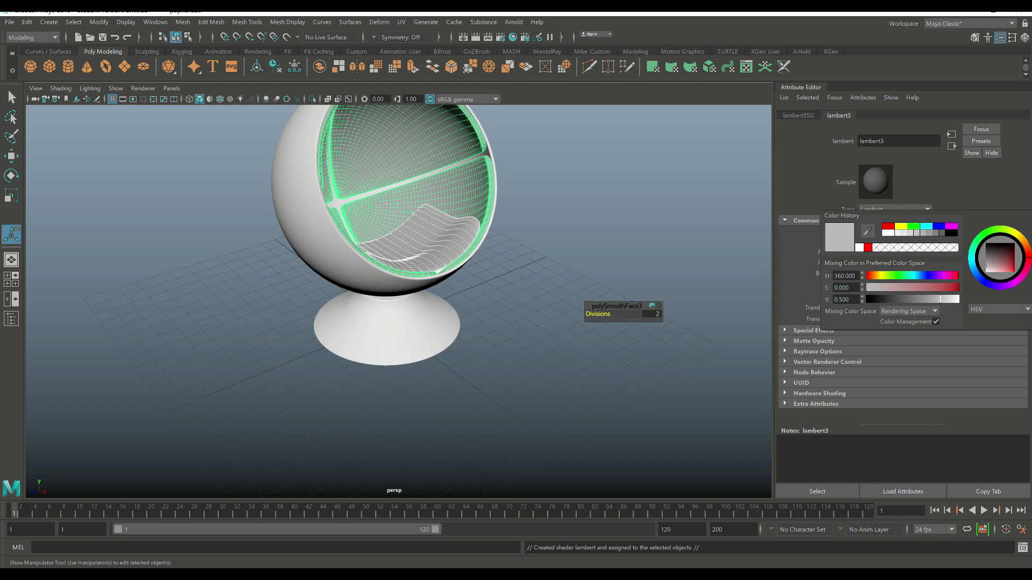
left_click(888, 227)
left_click(591, 409)
scroll(397, 268, "down", 3)
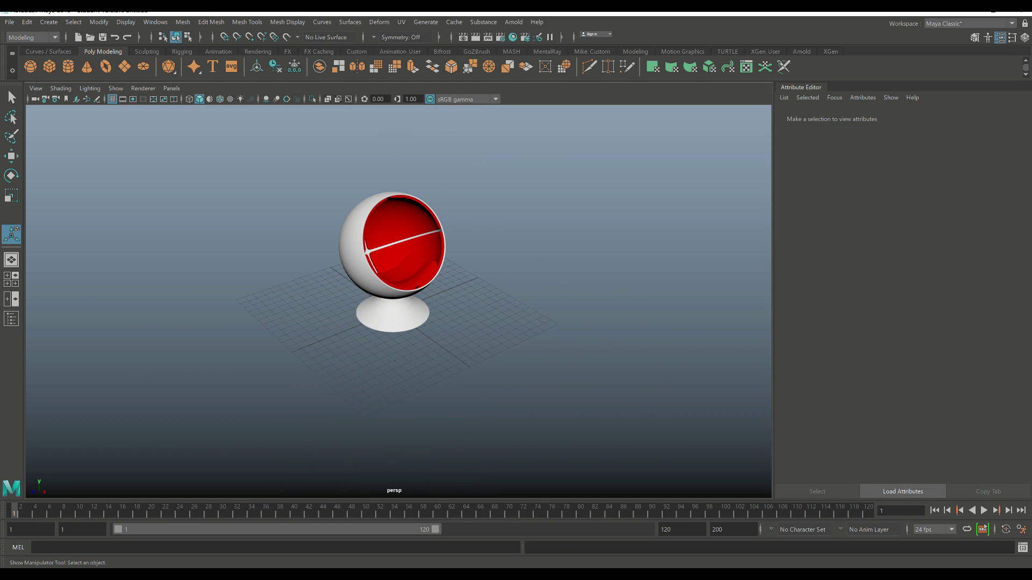
Step: Select all the chair parts and delete their construction history
left_click(393, 314)
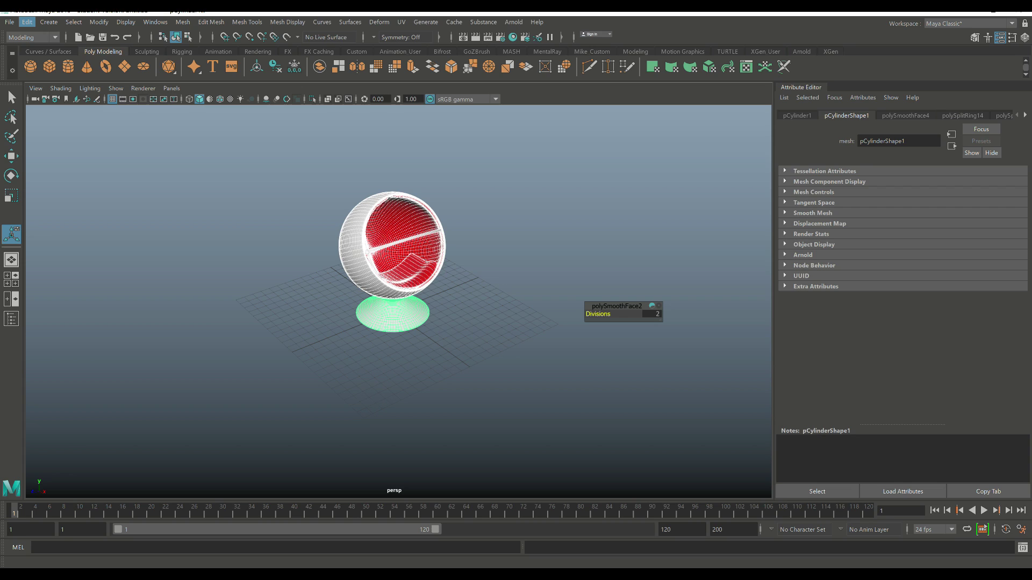
left_click(27, 22)
mouse_move(80, 149)
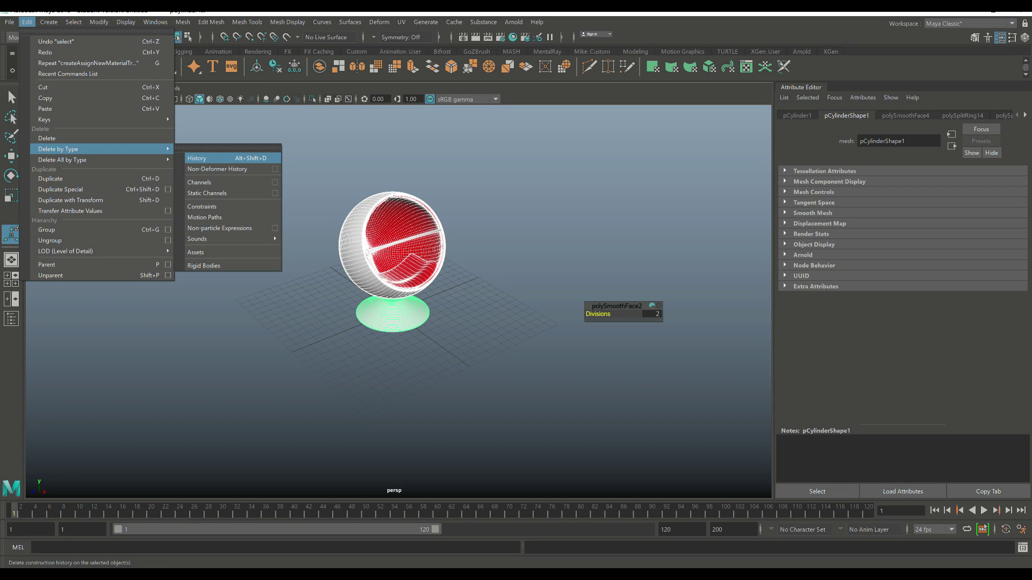
left_click(199, 148)
Step: Freeze the transformations of all the chair parts and start exporting the selection
left_click(99, 22)
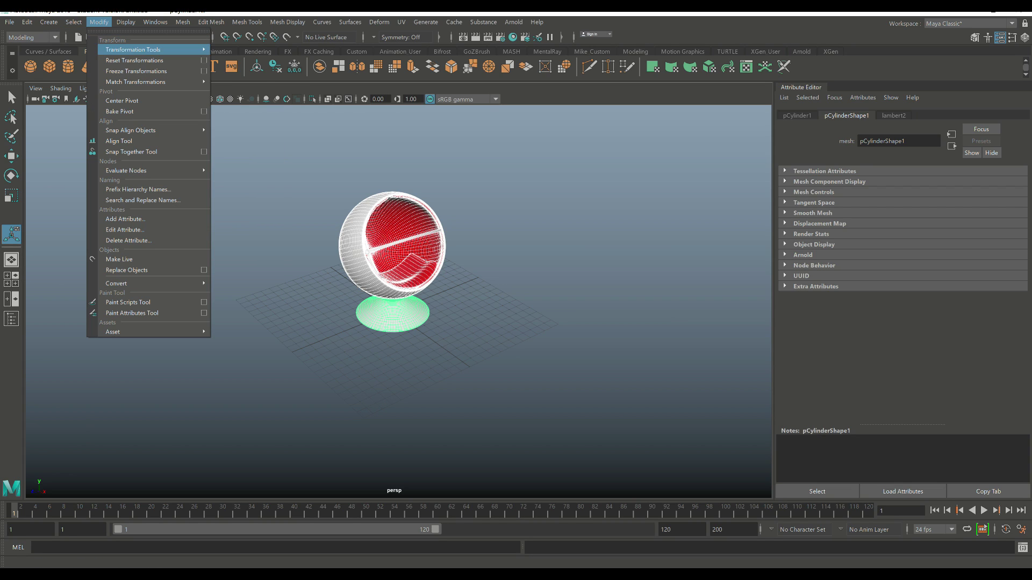
left_click(136, 71)
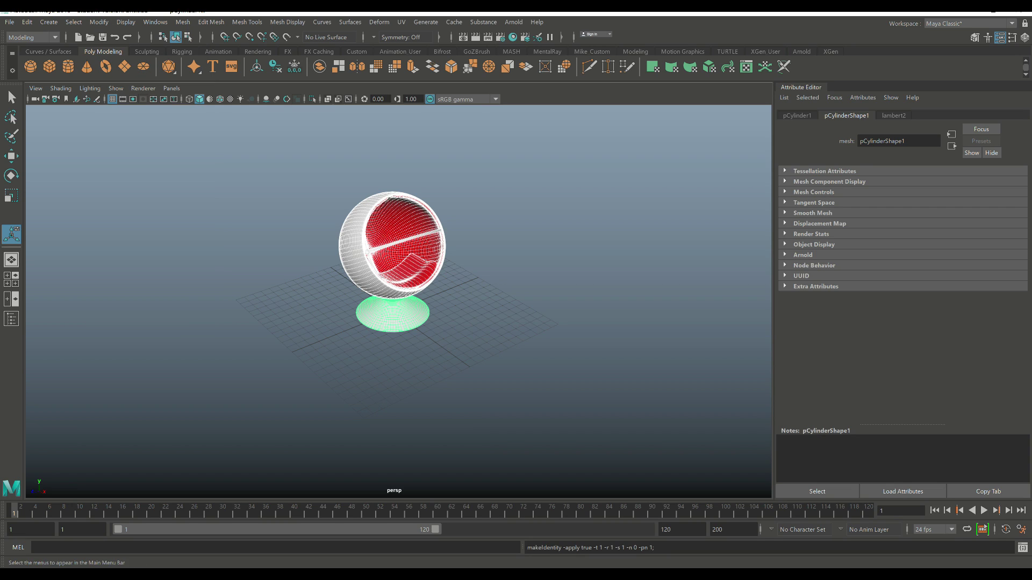
left_click(9, 22)
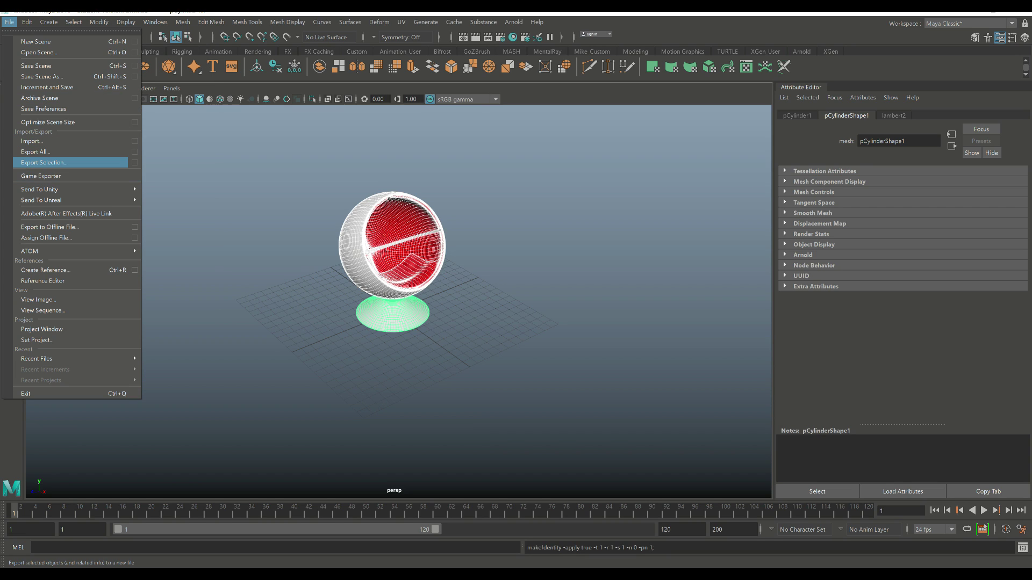
key("Escape")
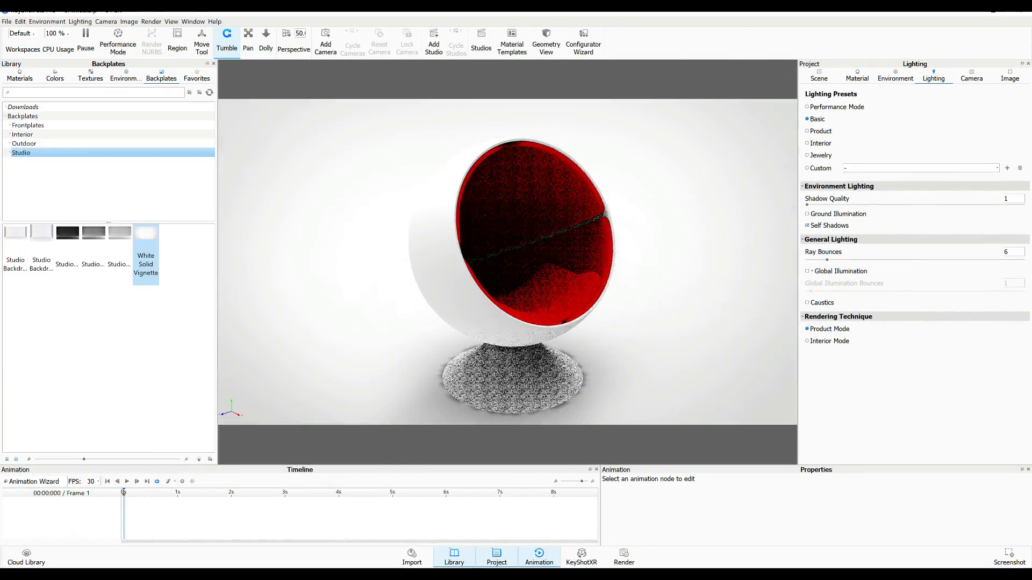
Step: Switch to KeyShot and try the Dosch-Apartment_2k interior environment with Carbon Fiber Gloss 5mm on the chair's shell and base
left_click(126, 78)
left_click_drag(16, 234, 507, 258)
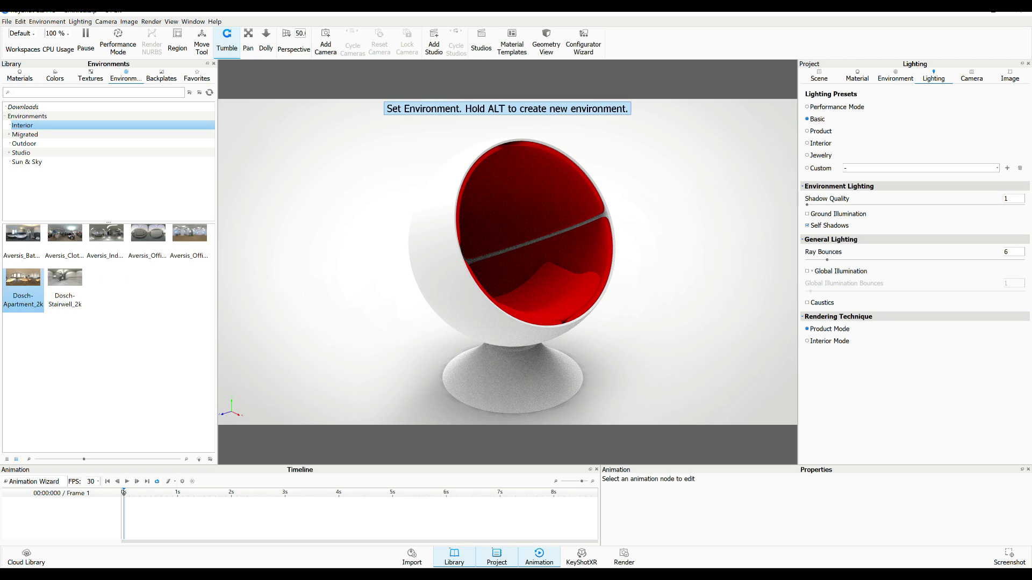
left_click(19, 77)
scroll(107, 161, "down", 5)
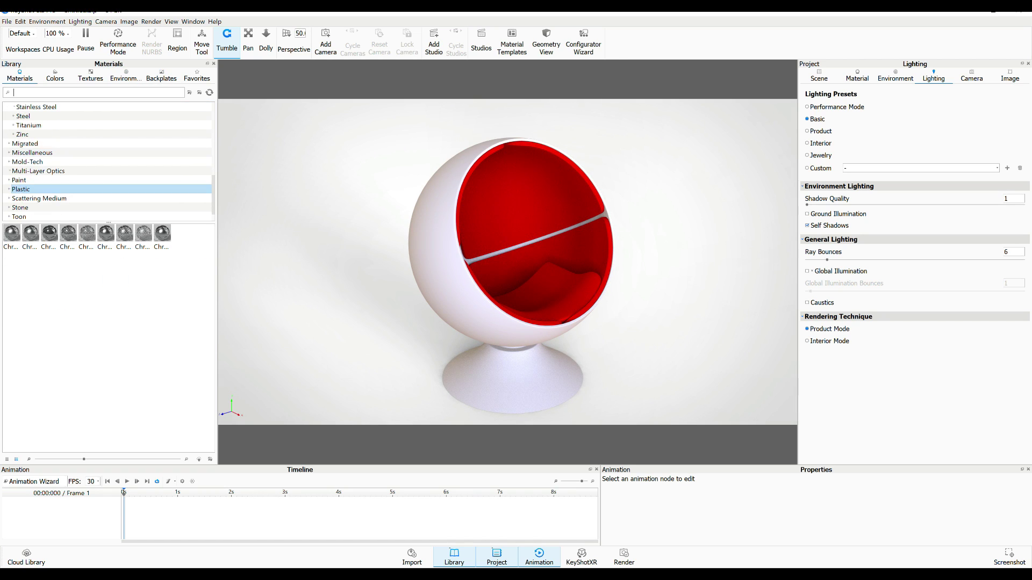
left_click(33, 217)
left_click_drag(31, 234, 441, 242)
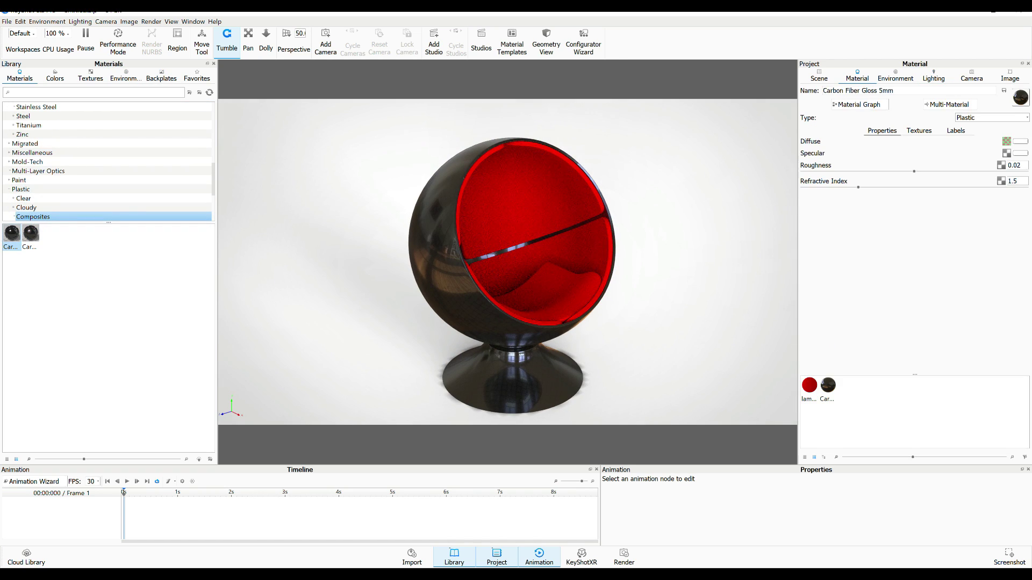
Step: Replace the carbon fiber on the shell and base with a white material, and apply an Aversis office interior environment
left_click(919, 130)
left_click(27, 161)
scroll(107, 161, "down", 2)
left_click(21, 134)
left_click_drag(11, 232, 484, 269)
left_click(125, 78)
double_click(190, 234)
Step: Select the Chair model in the scene and snap it to the ground
left_click(819, 75)
left_click(836, 121)
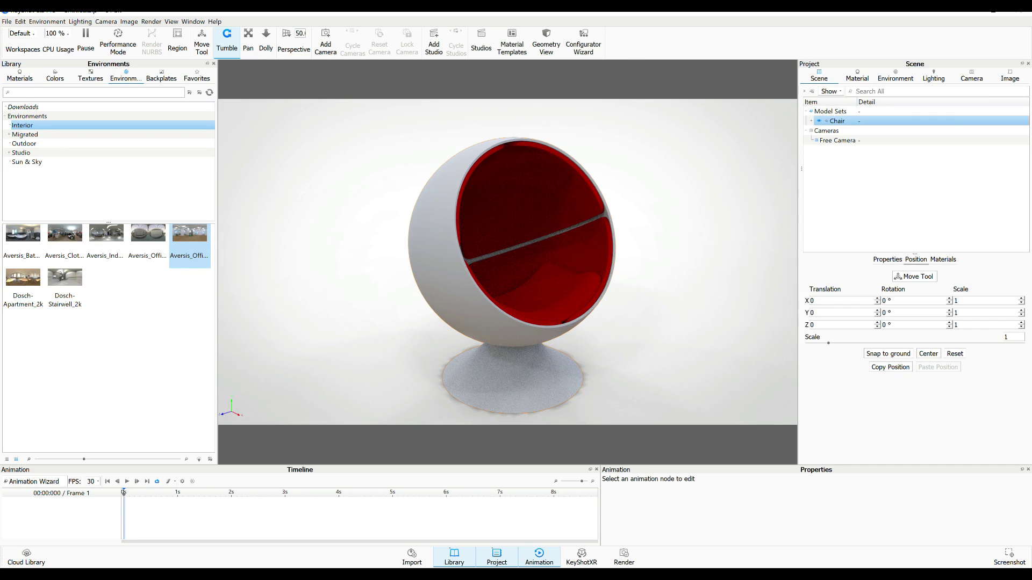
left_click(80, 21)
left_click(83, 62)
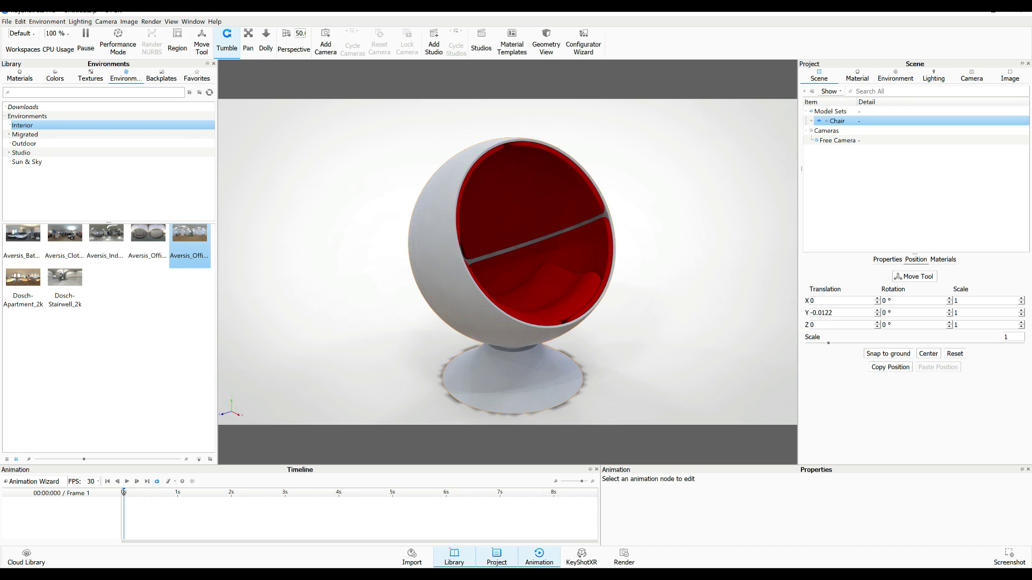
Step: Try the red velvet material from the Cloth and Leather library on the chair's lining and cushion
left_click(19, 75)
left_click(27, 144)
left_click_drag(21, 233, 527, 242)
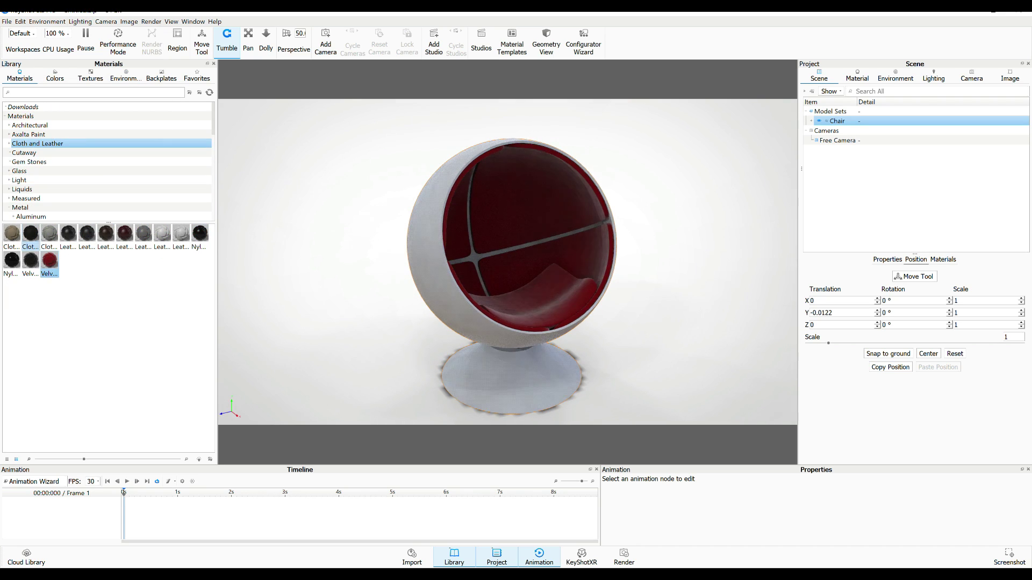
Step: Apply the 2 Panels Straight 4K studio environment, and give the lining Cloth Weave Beige 1mm with warp color #FF0021
left_click(125, 78)
left_click(21, 152)
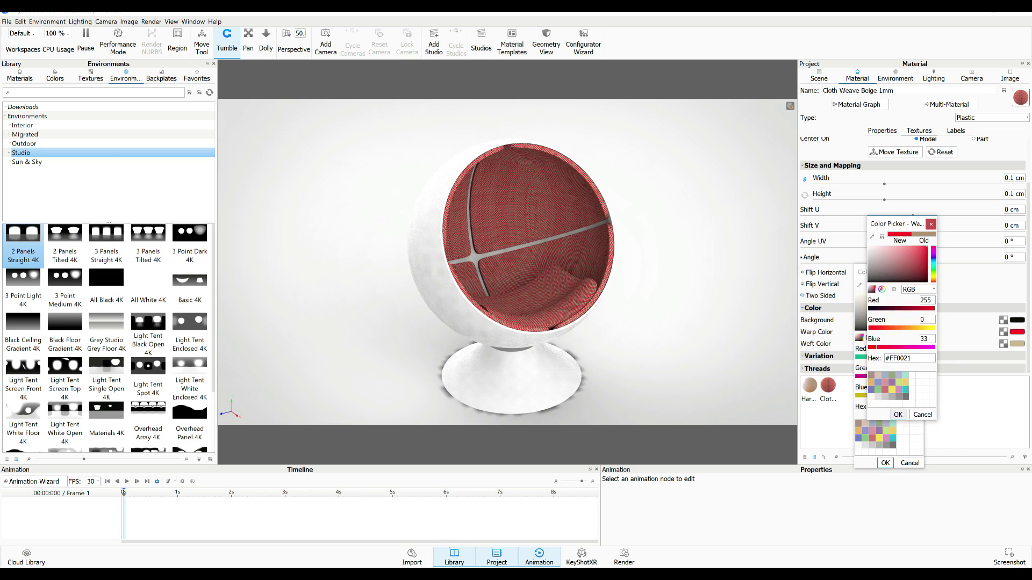
key("alt+p")
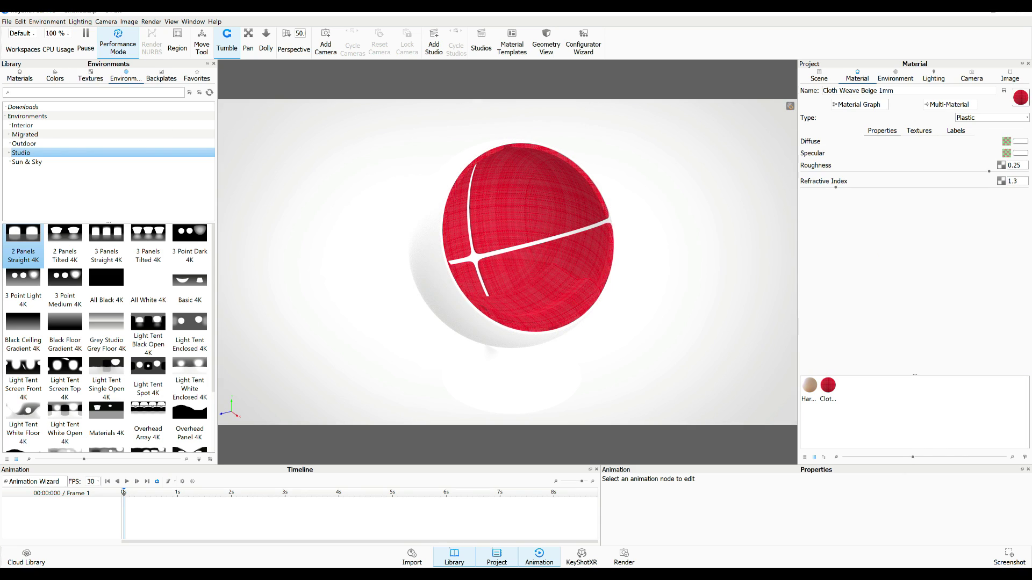
Step: Add a circular gradient pin to the environment, and set Interior Mode lighting with shadow quality 4.212, 24 ray bounces, ground illumination, global illumination and caustics
key("alt+p")
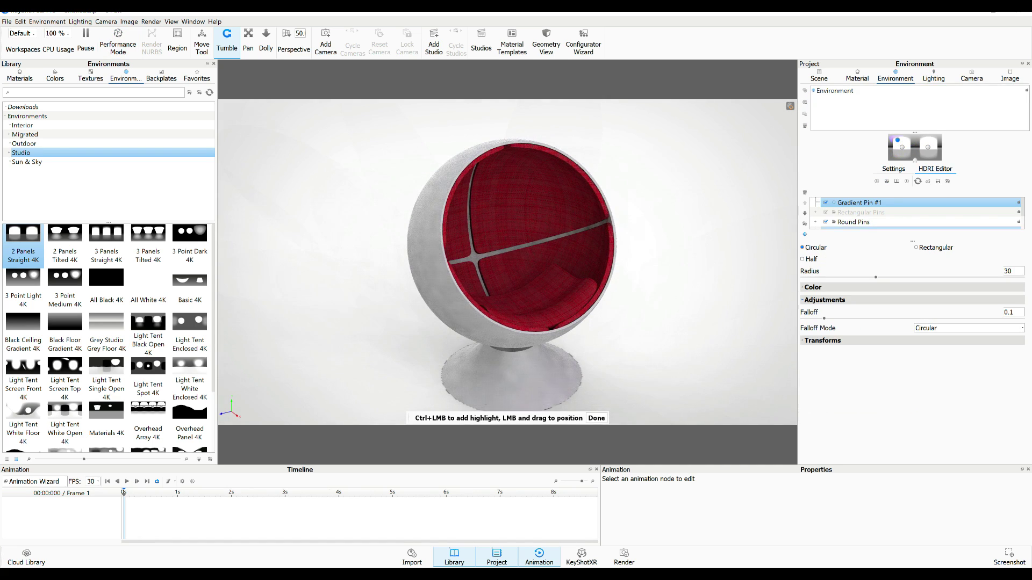
key("alt+p")
key("alt+p")
key("alt+p")
key("alt+p")
Step: Render the chair as a 1920 × 1080 px JPEG still image
key("alt+r")
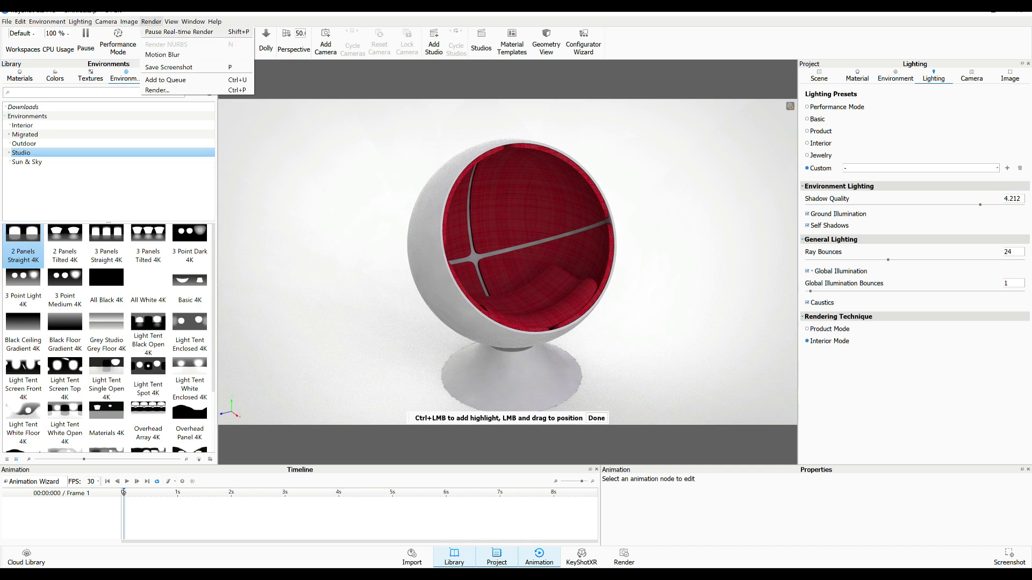
key("Return")
key("Escape")
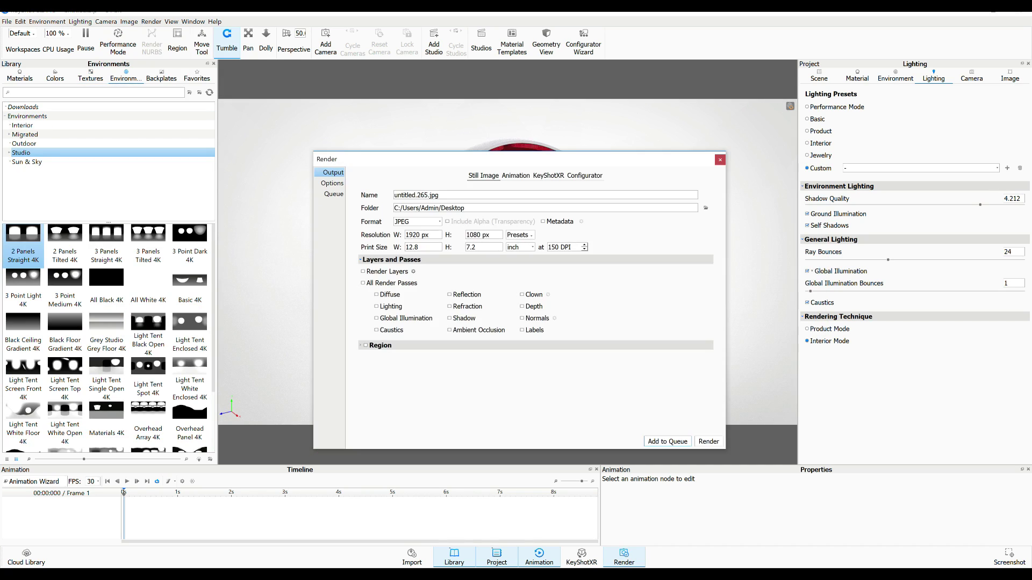
key("Return")
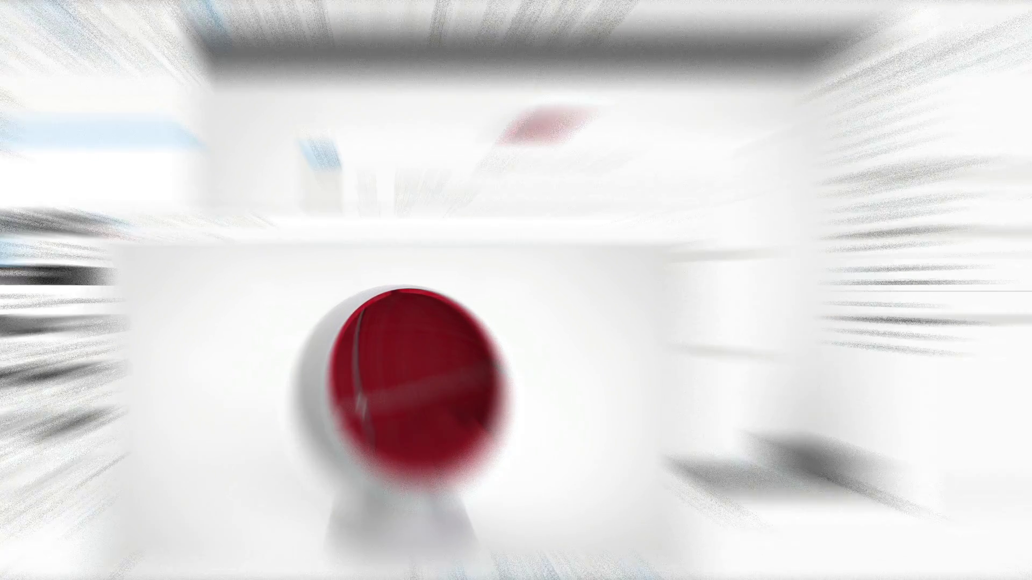